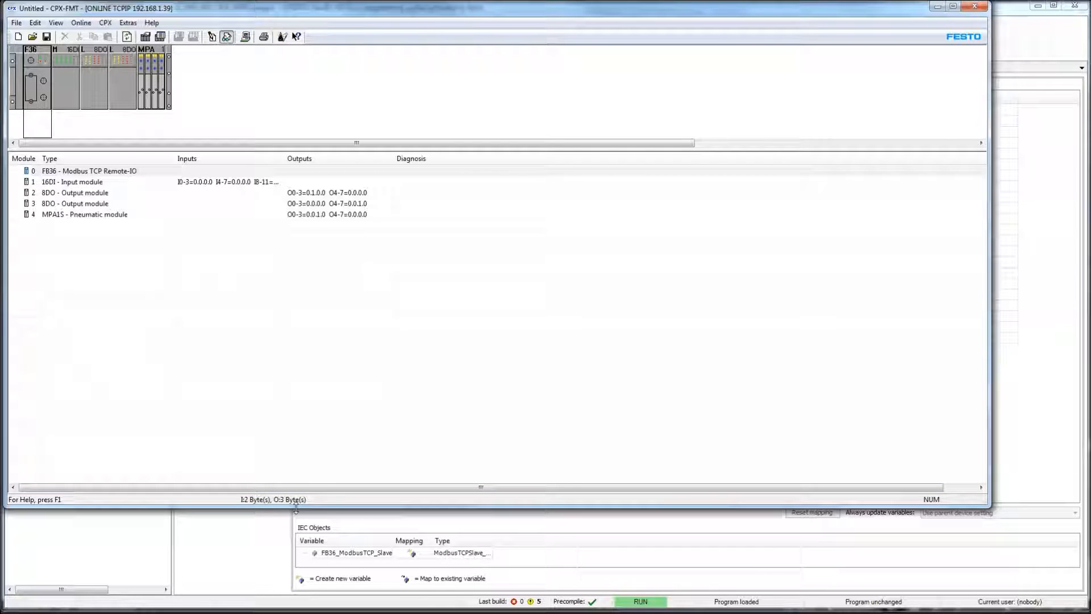
Step: Switch to CODESYS and examine the FB36_ModbusTCP_Slave I/O mapping addresses at the ends of Channel 1 and Channel 2
left_click(917, 524)
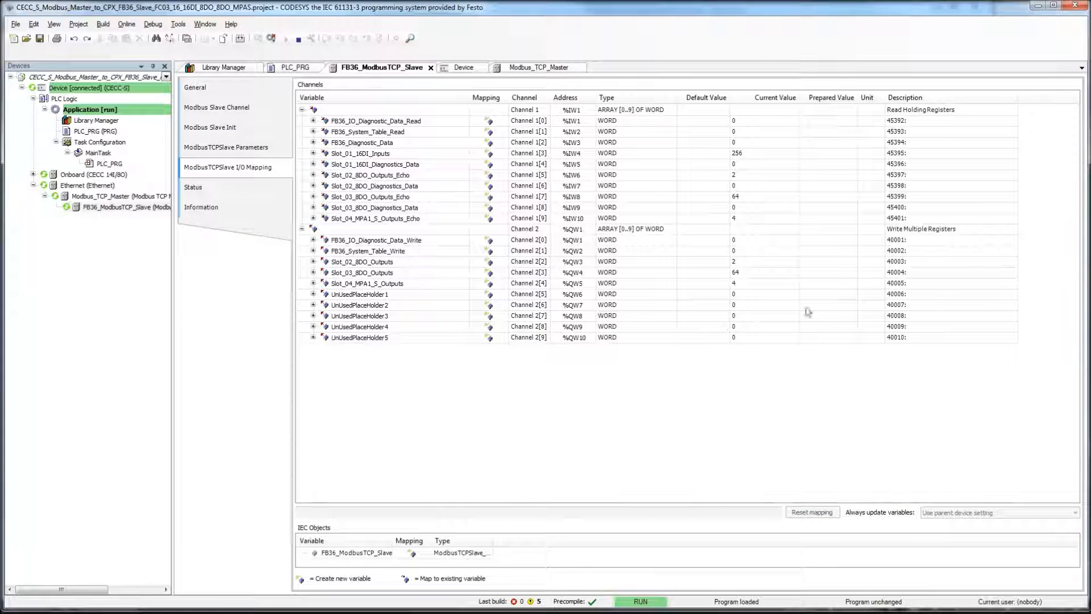
left_click(565, 221)
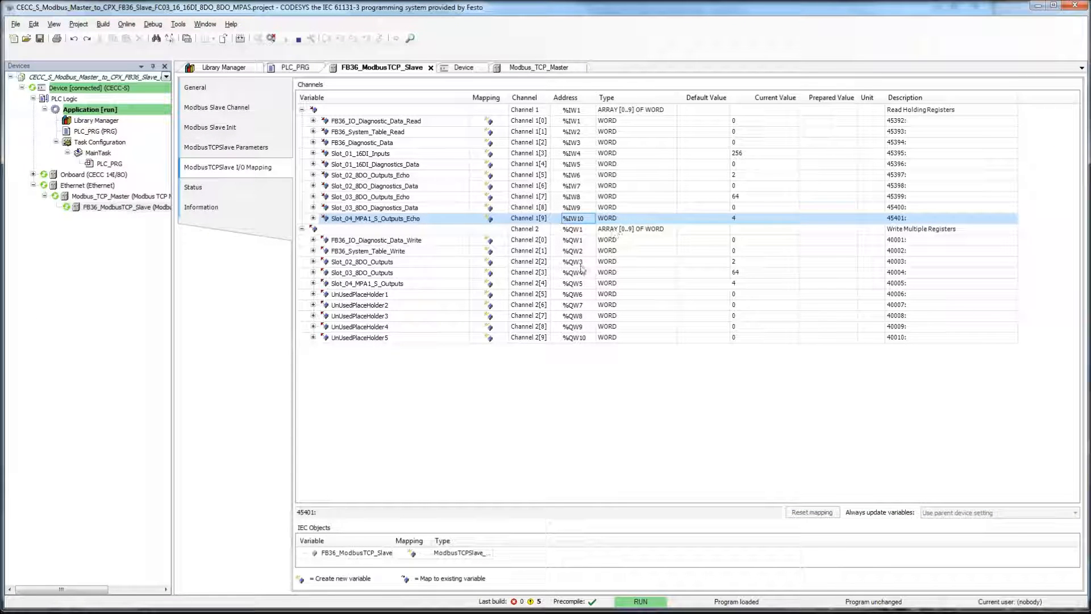
left_click(593, 340)
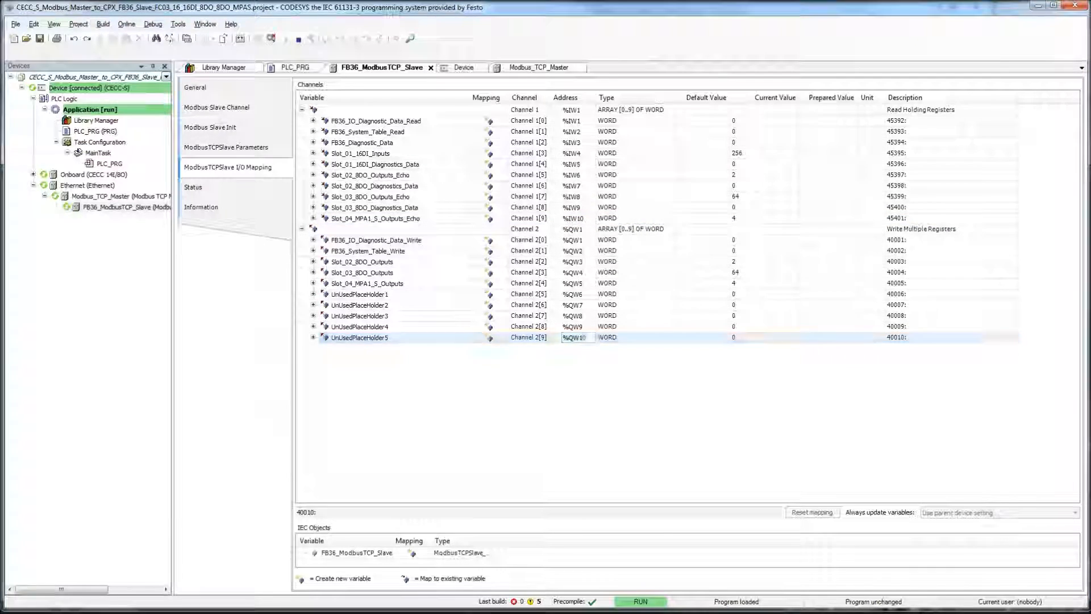
Step: Switch to the PowerPoint presentation and review the CECC-S controller information and CoDeSys V3.5 slides
left_click(423, 613)
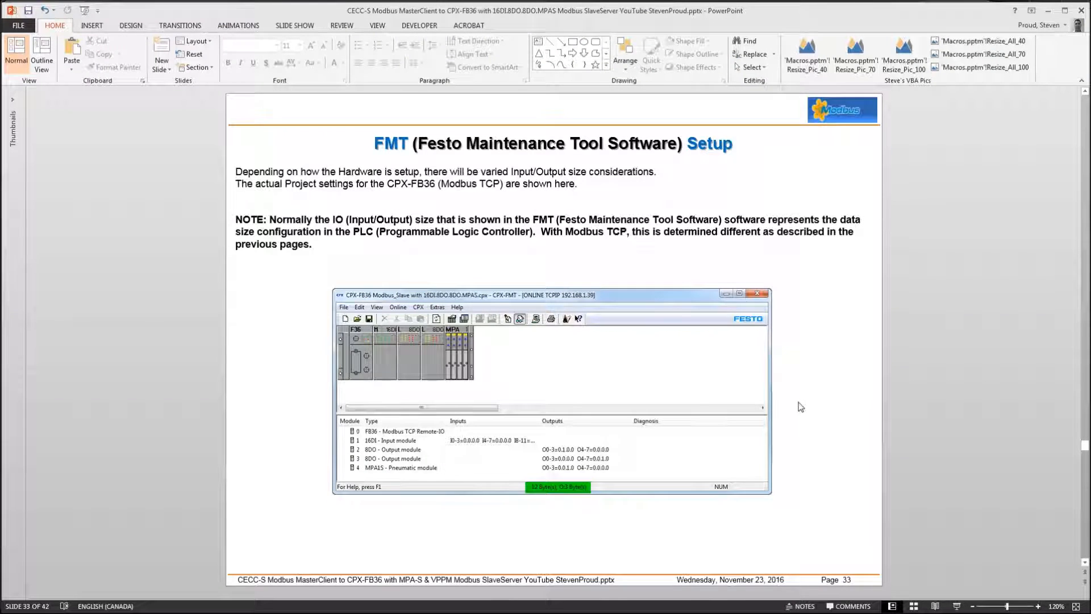
scroll(800, 407, "down", 1)
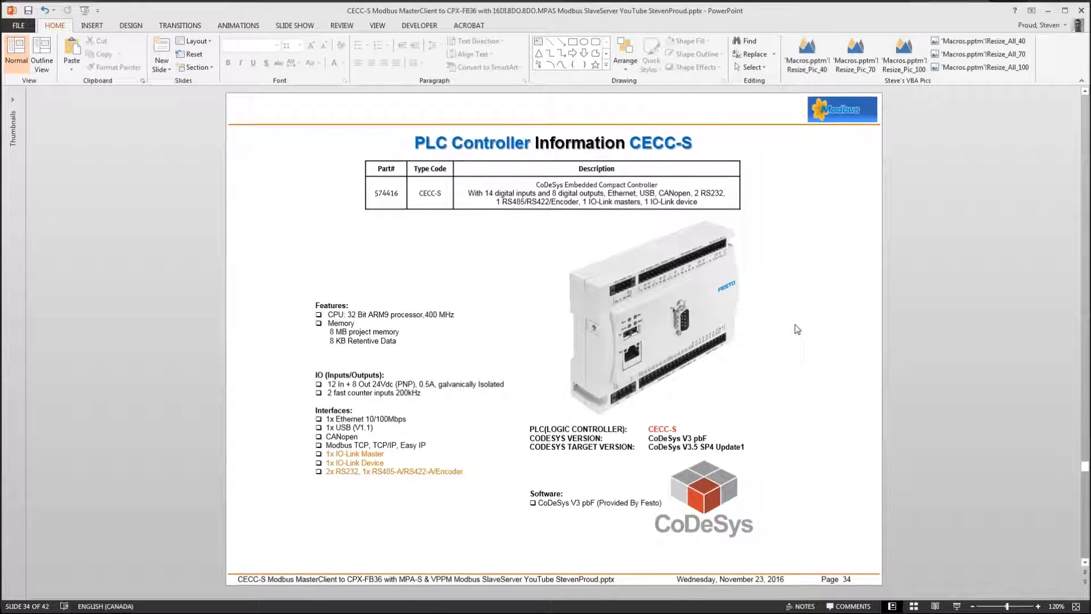
scroll(797, 329, "down", 1)
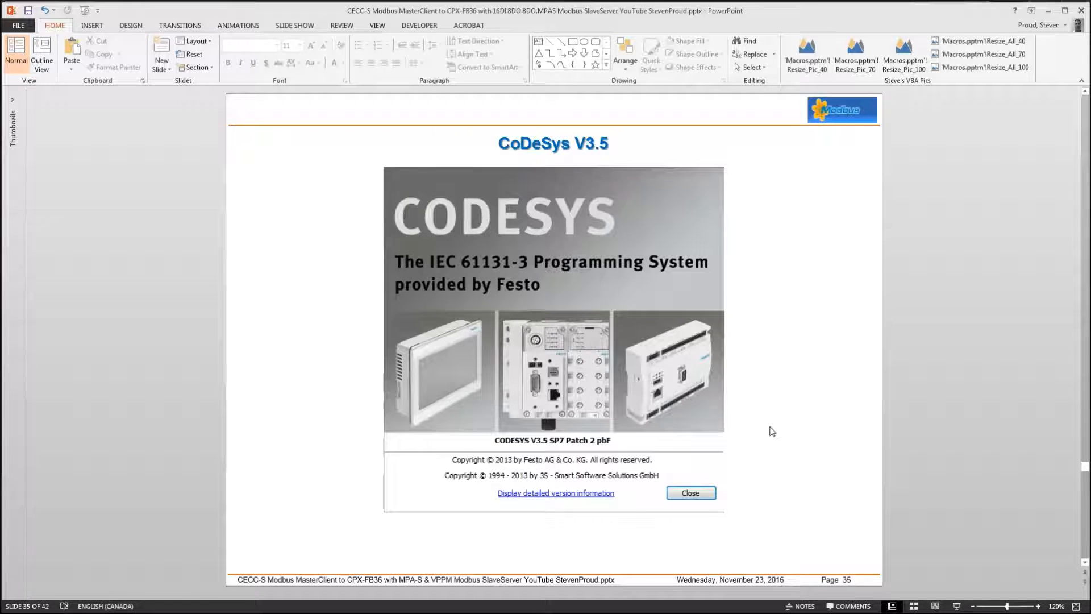
scroll(771, 432, "up", 1)
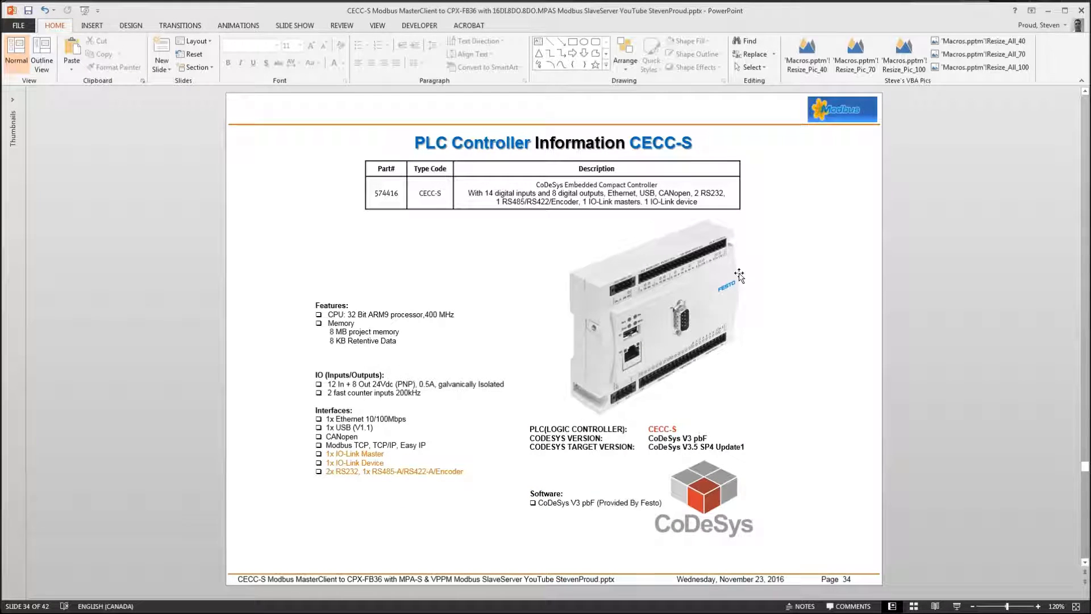
scroll(833, 441, "down", 1)
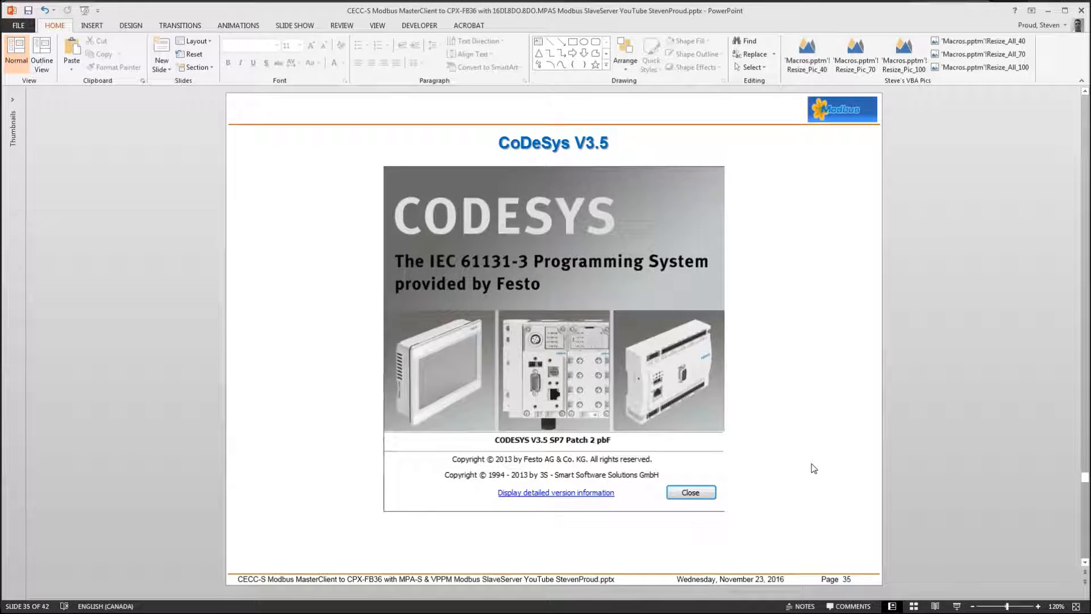
scroll(814, 468, "down", 1)
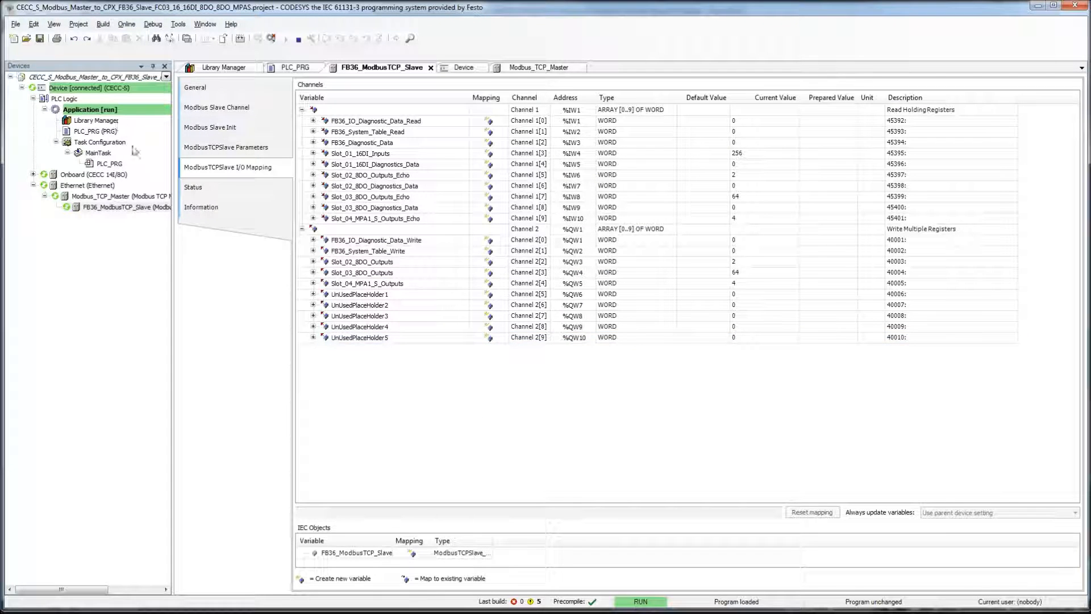
Step: Log out of the connected controller in CODESYS and select the Ethernet node in the device tree
left_click(272, 40)
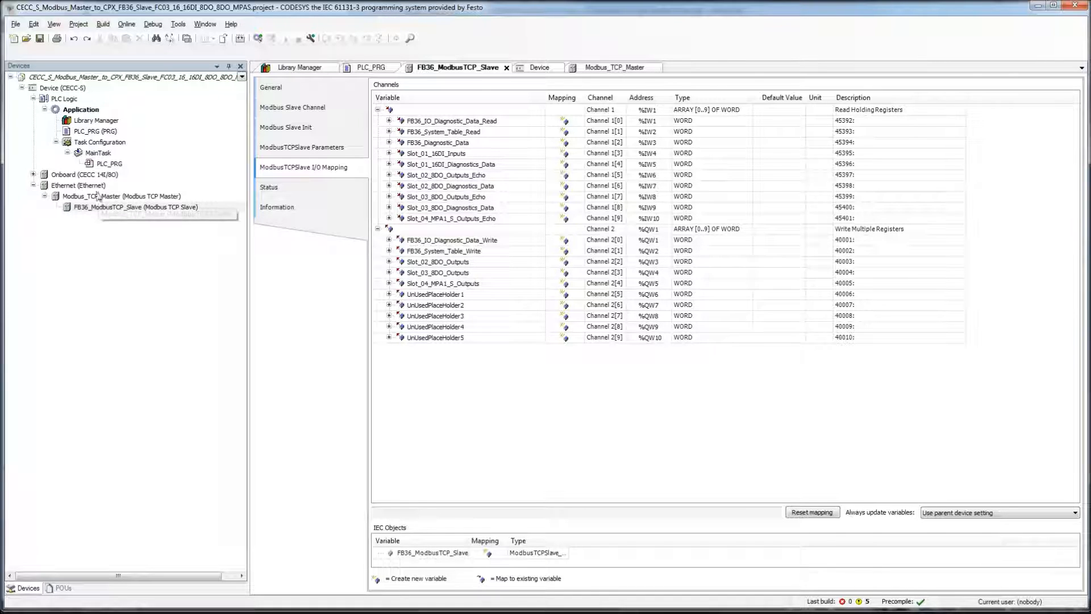
left_click(79, 188)
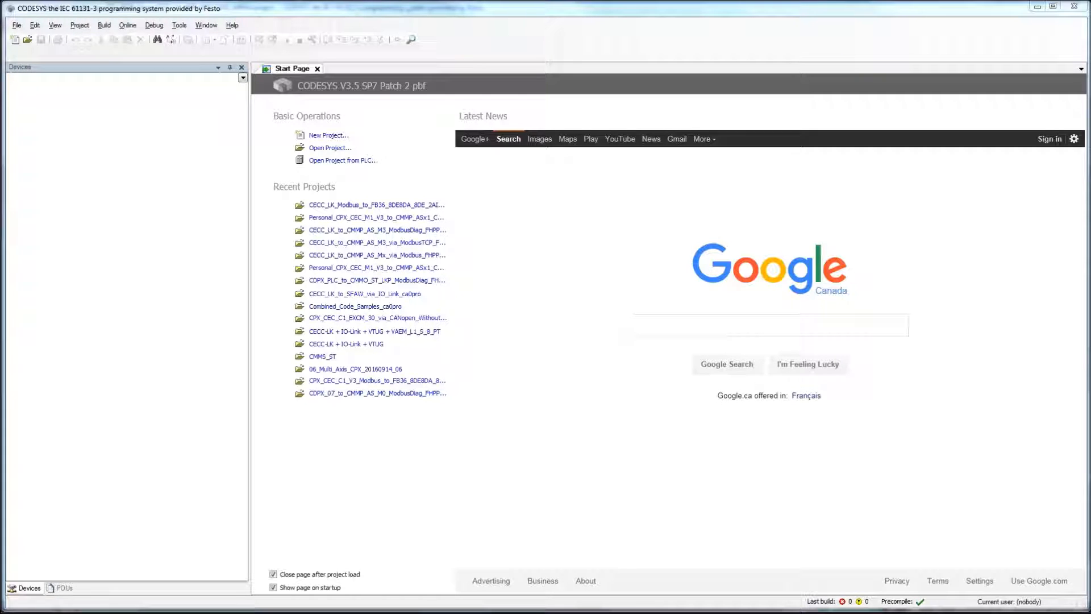
Step: Create a new CECC project named DeleteLater in the DeleteThisTest folder, creating the missing folder
left_click(324, 136)
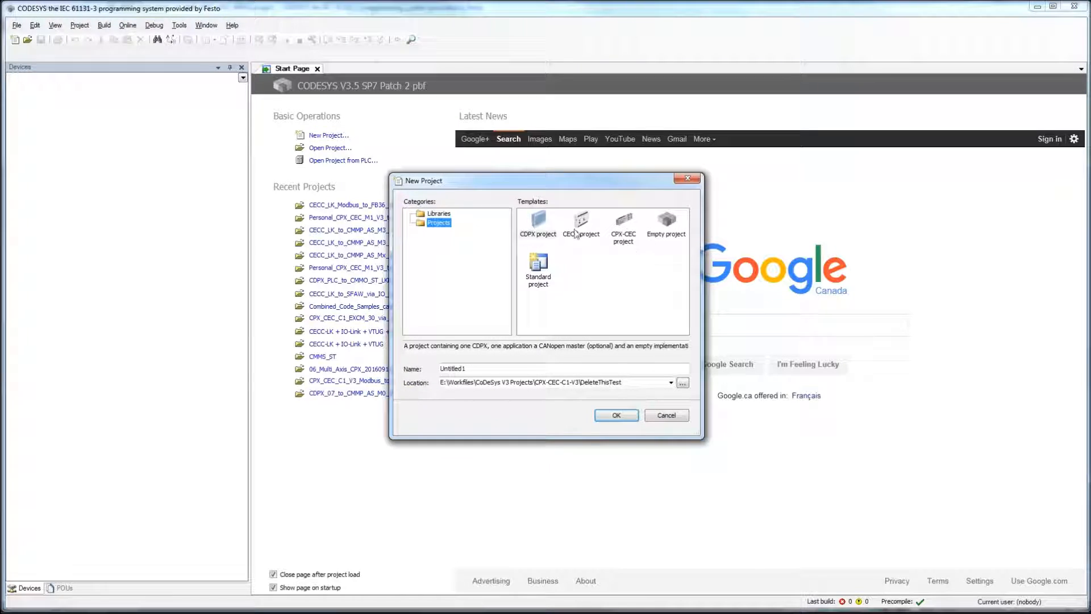
left_click(575, 233)
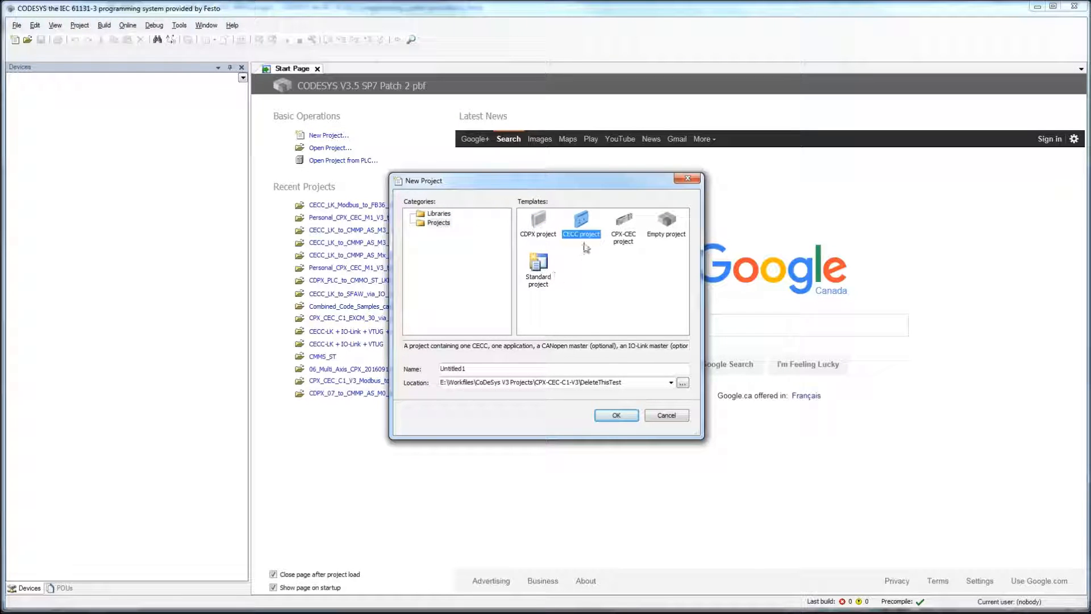
double_click(499, 371)
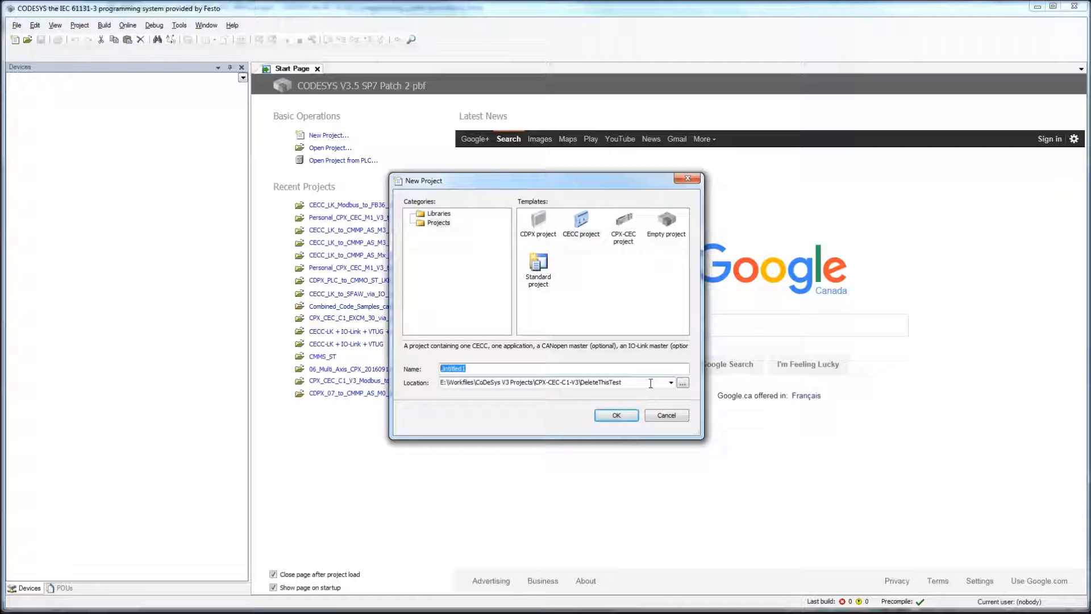
type("DeleteLater")
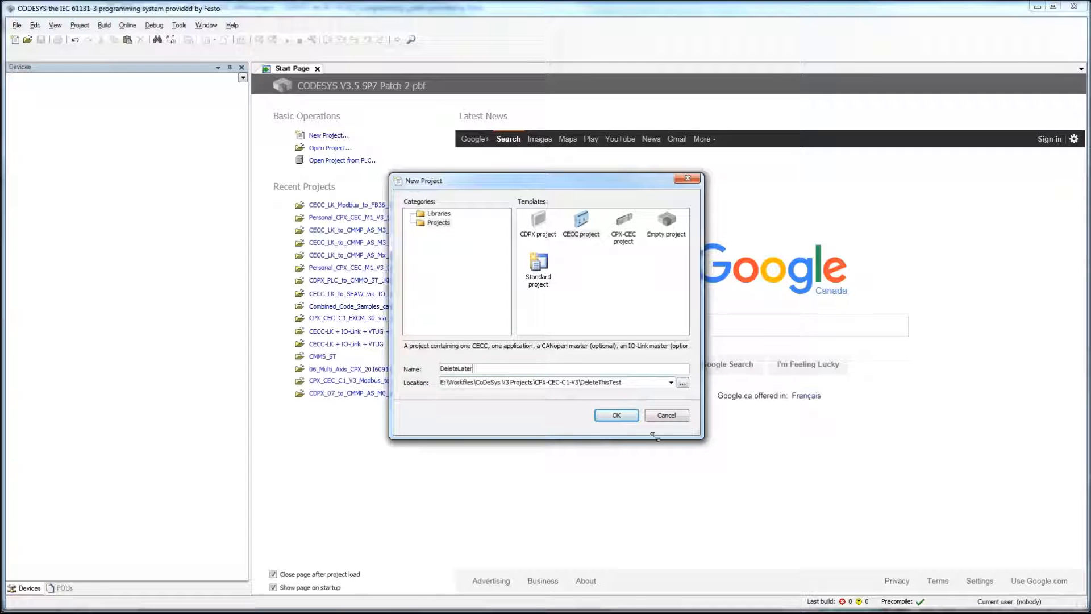
left_click(614, 417)
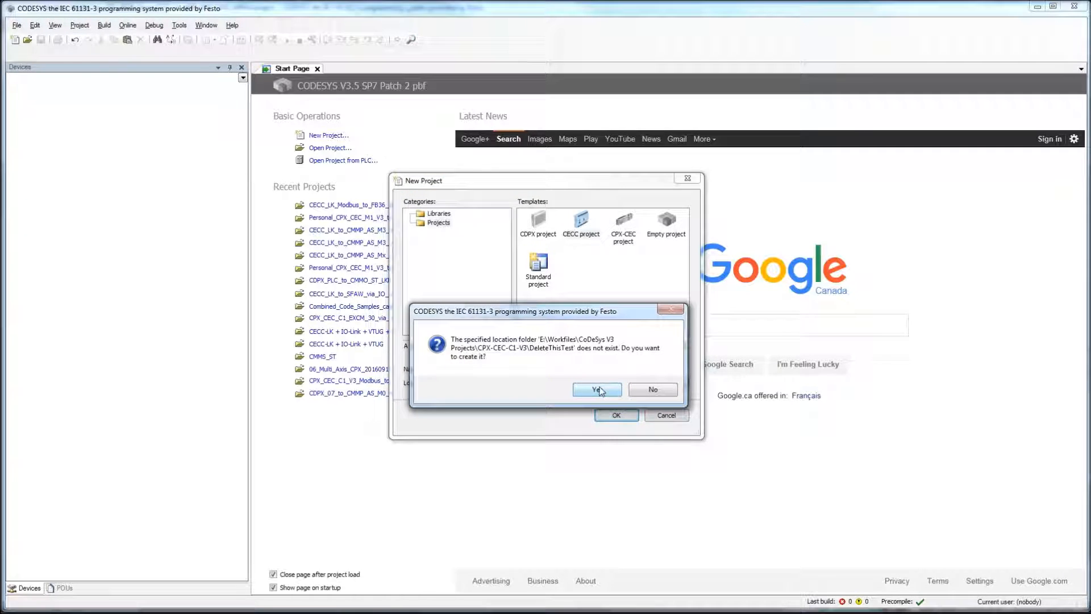
left_click(596, 390)
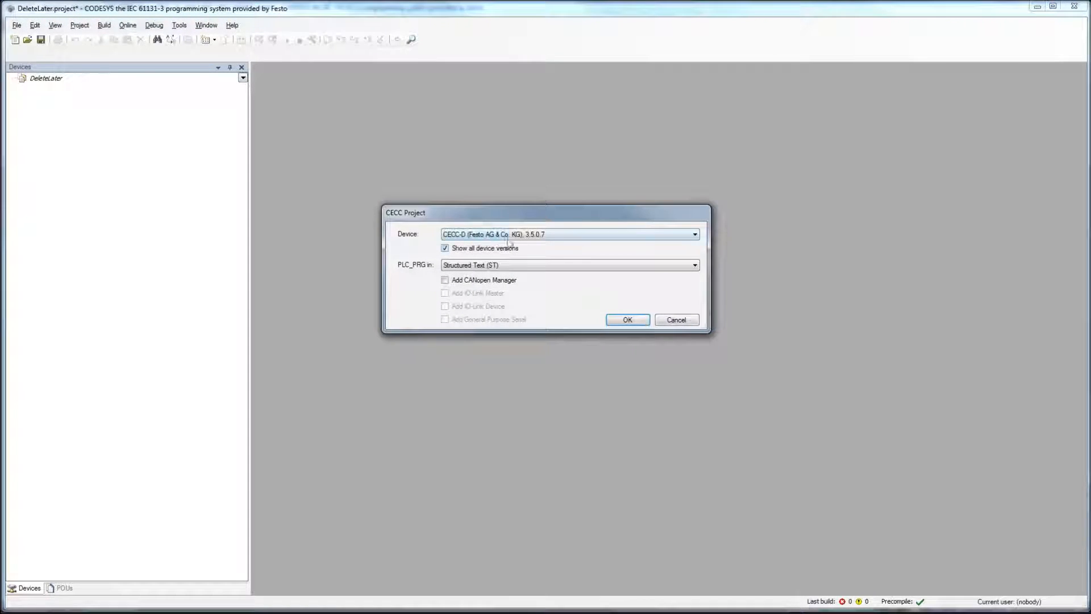
Step: Finish the CECC project setup with device CECC-S 3.5.7.27 and Structured Text, viewing PLC_PRG in the existing Modbus project
left_click(540, 235)
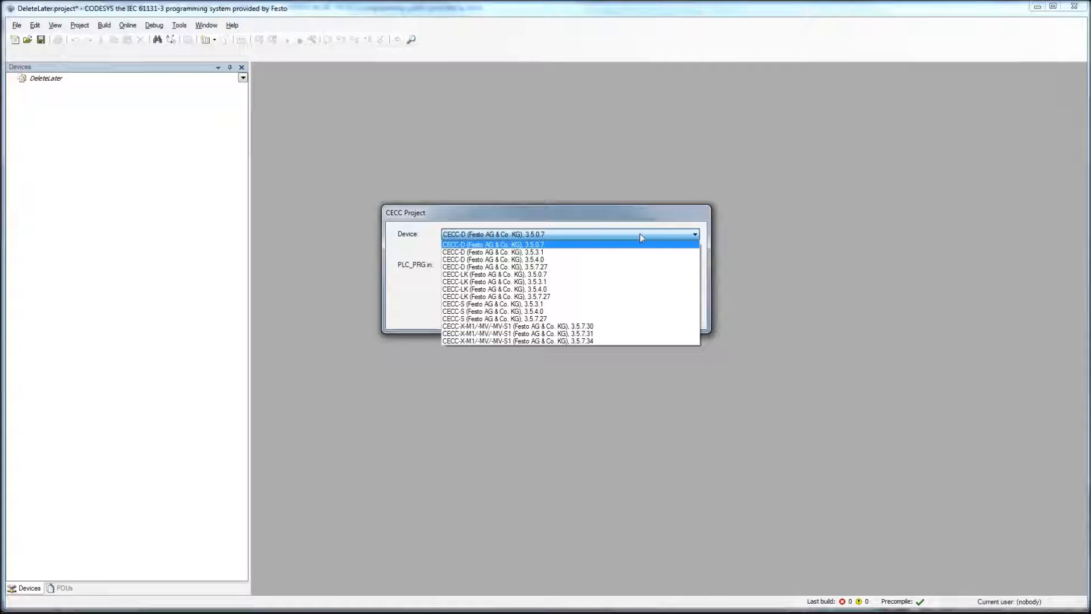
left_click(549, 319)
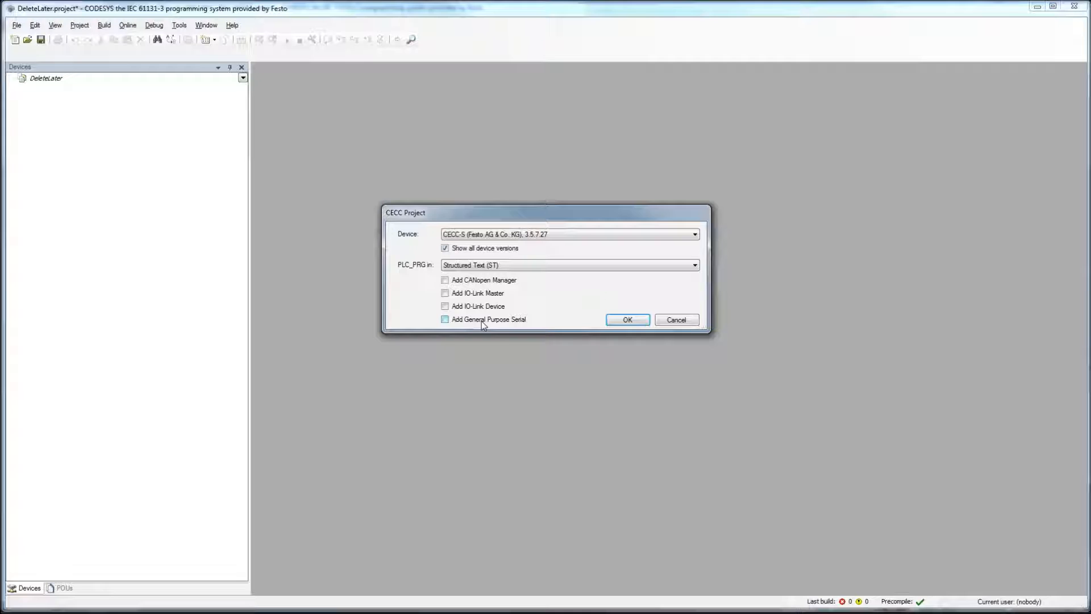
left_click(626, 320)
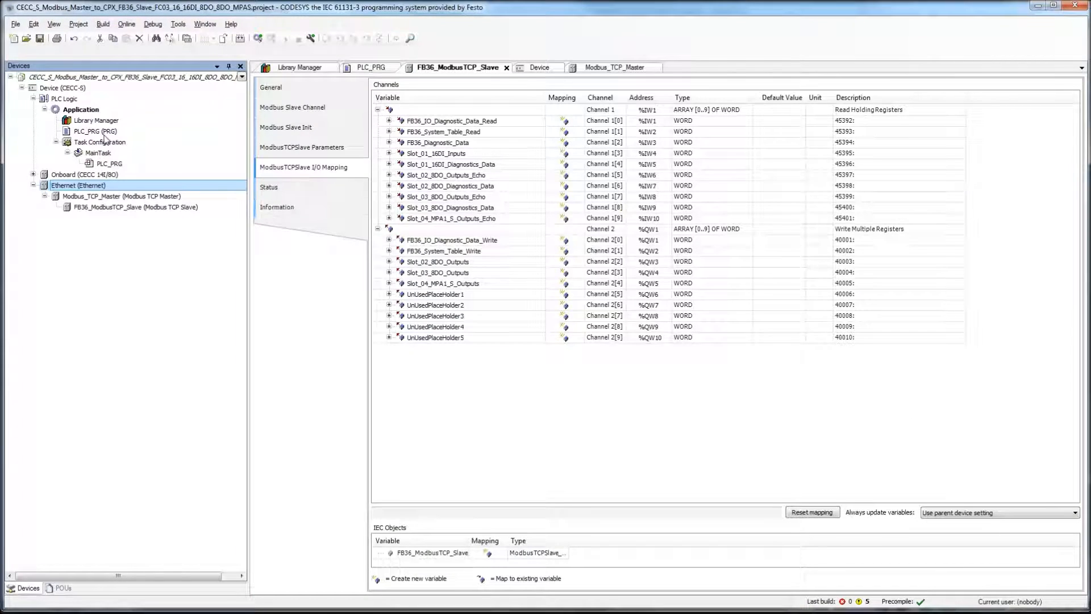
double_click(90, 134)
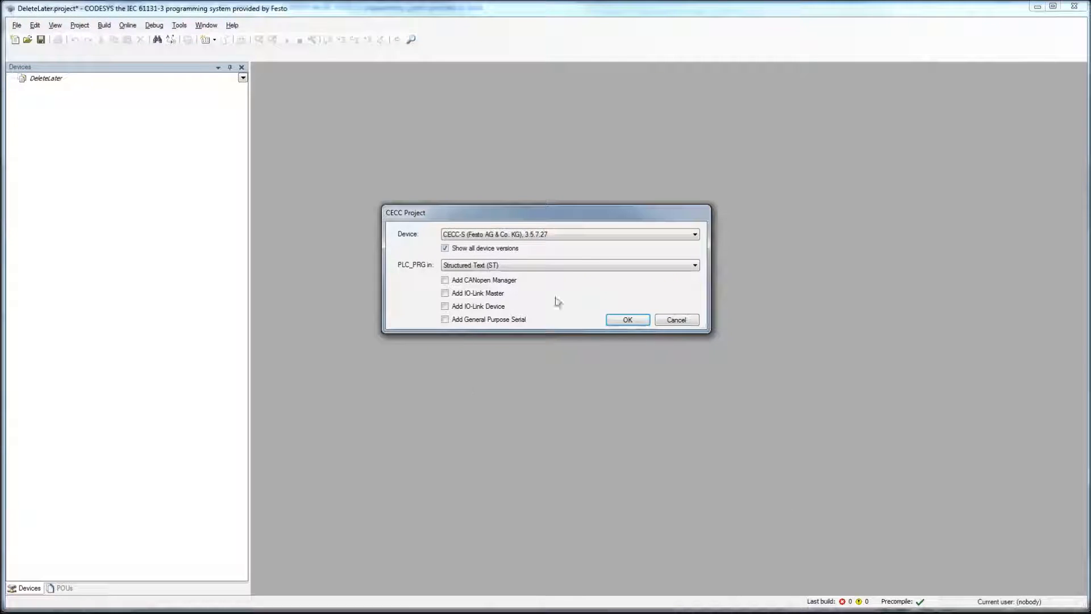
left_click(628, 320)
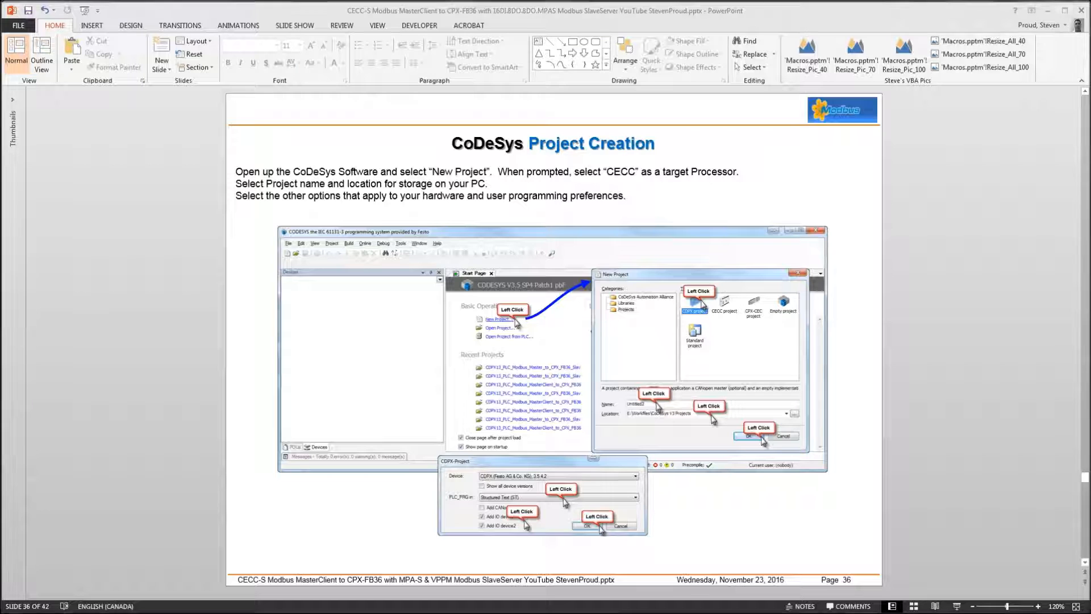
Step: Switch to the PowerPoint presentation and advance past the CoDeSys Project Creation slide
left_click(824, 385)
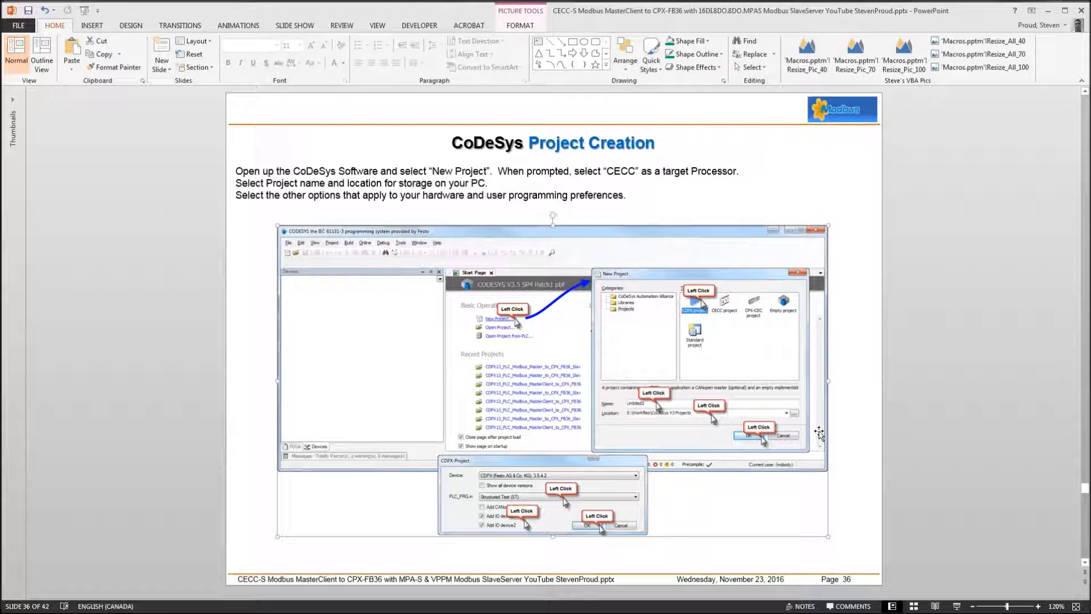
scroll(818, 433, "down", 1)
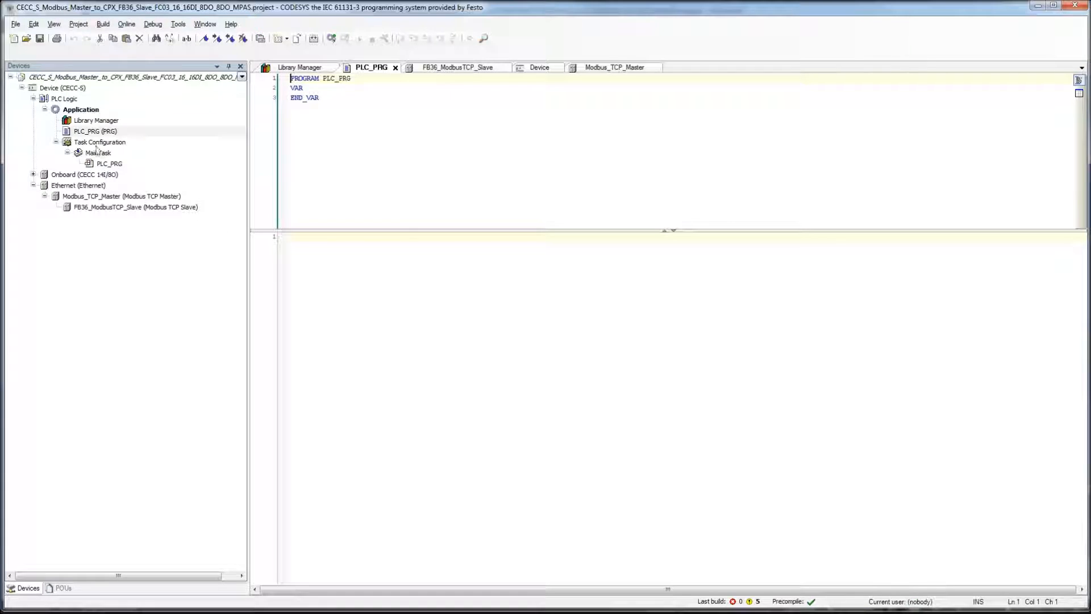
left_click(64, 98)
right_click(62, 90)
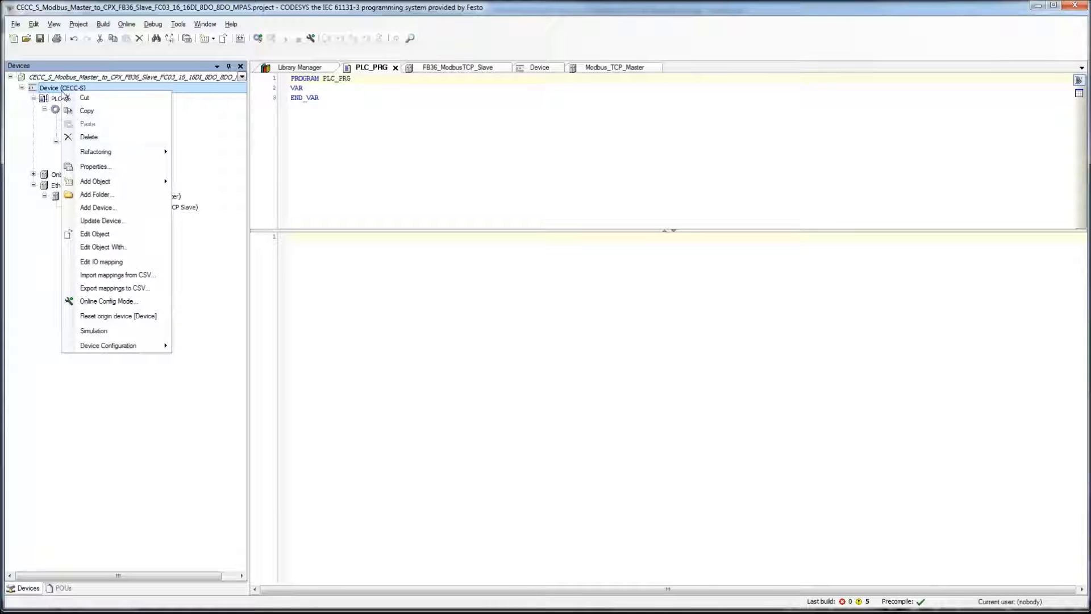
left_click(95, 207)
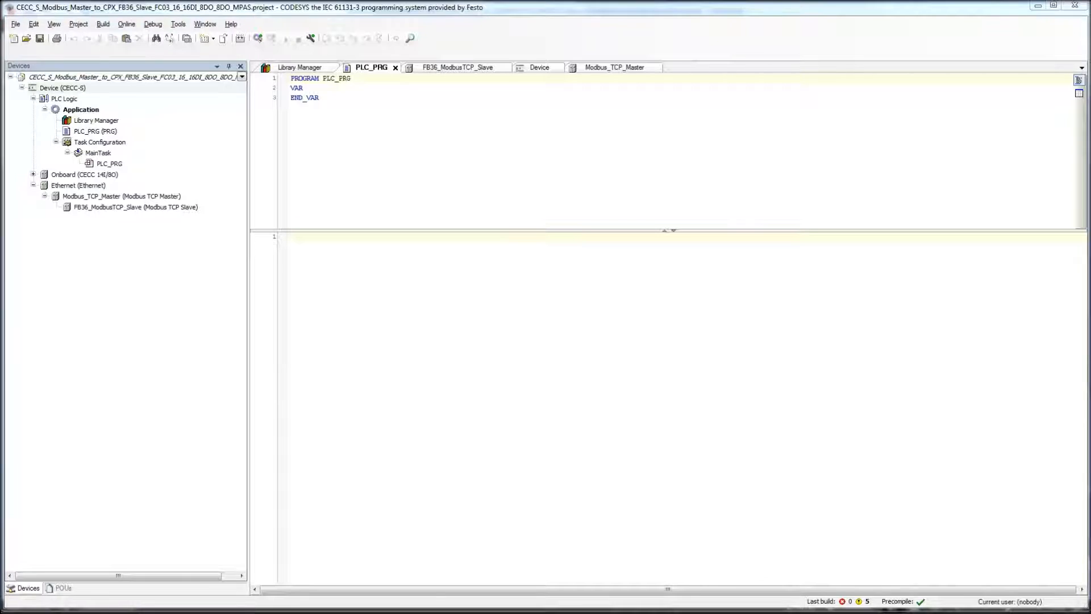
left_click(375, 154)
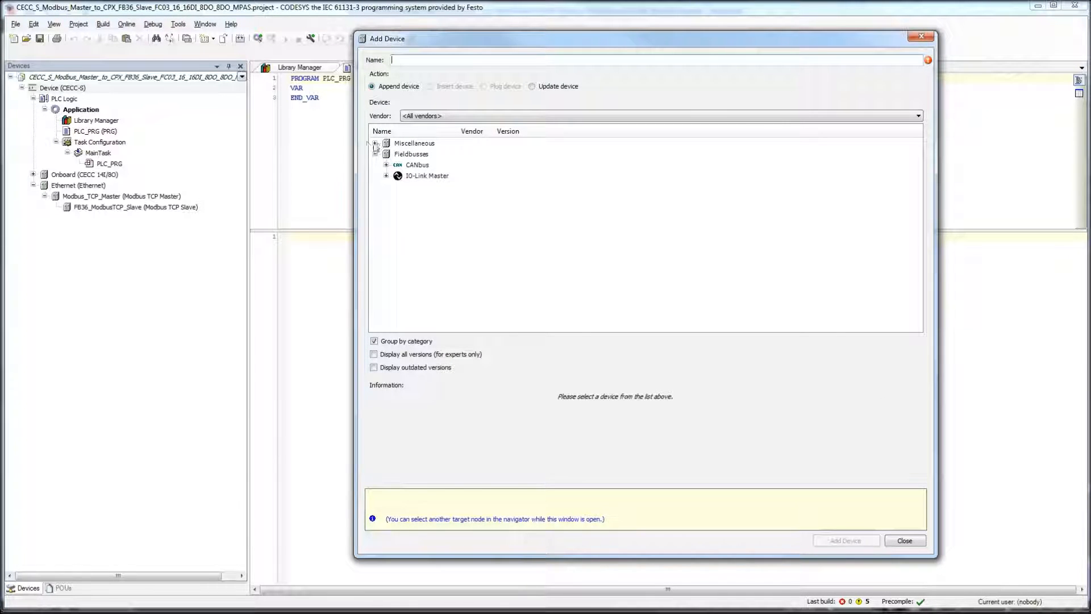
left_click(392, 143)
left_click(374, 143)
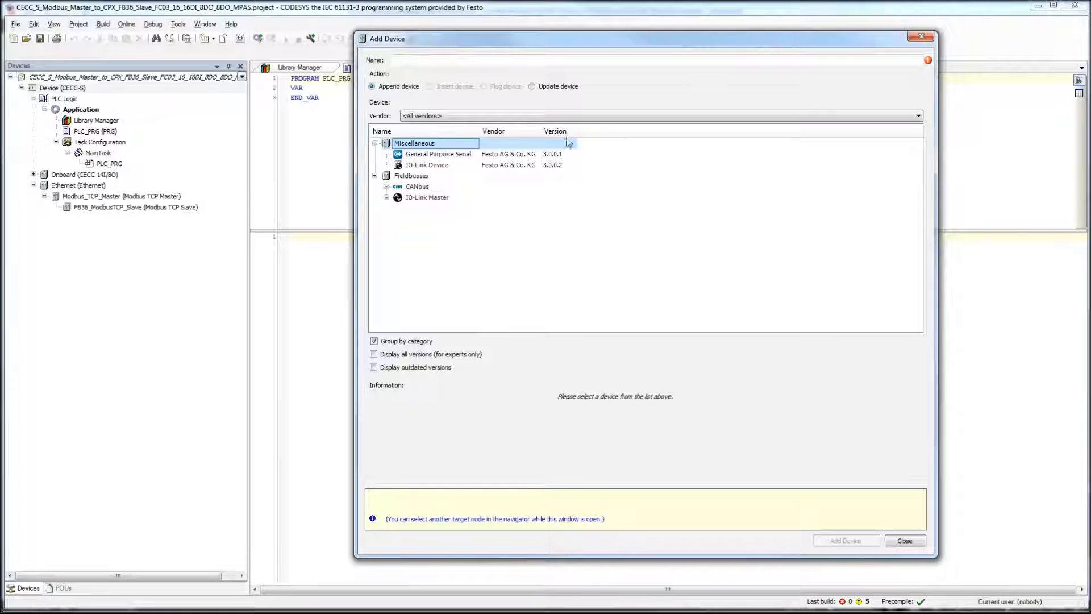
left_click(65, 99)
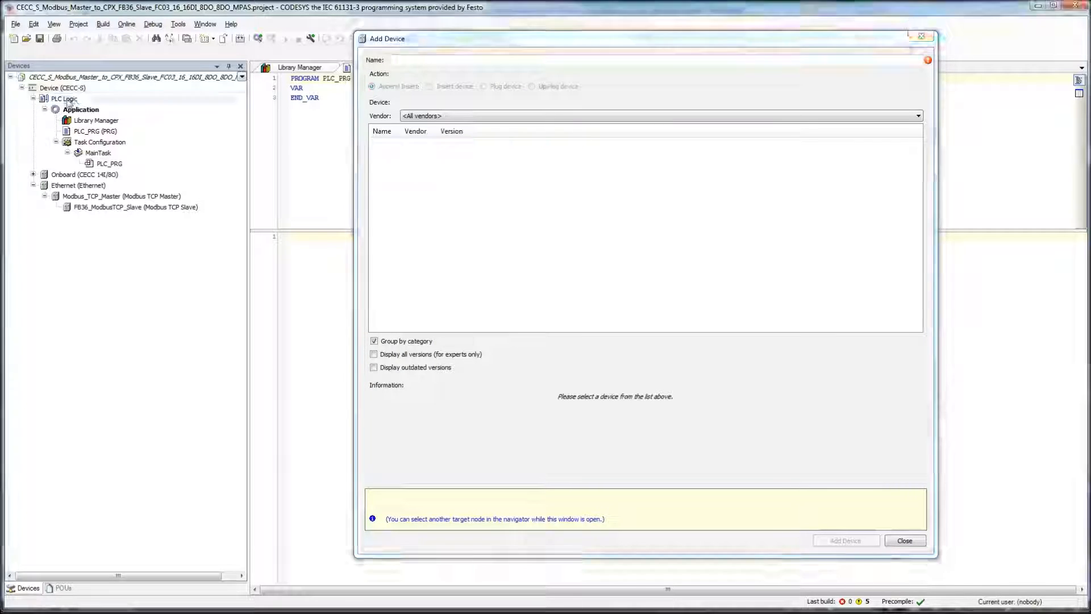
left_click(71, 111)
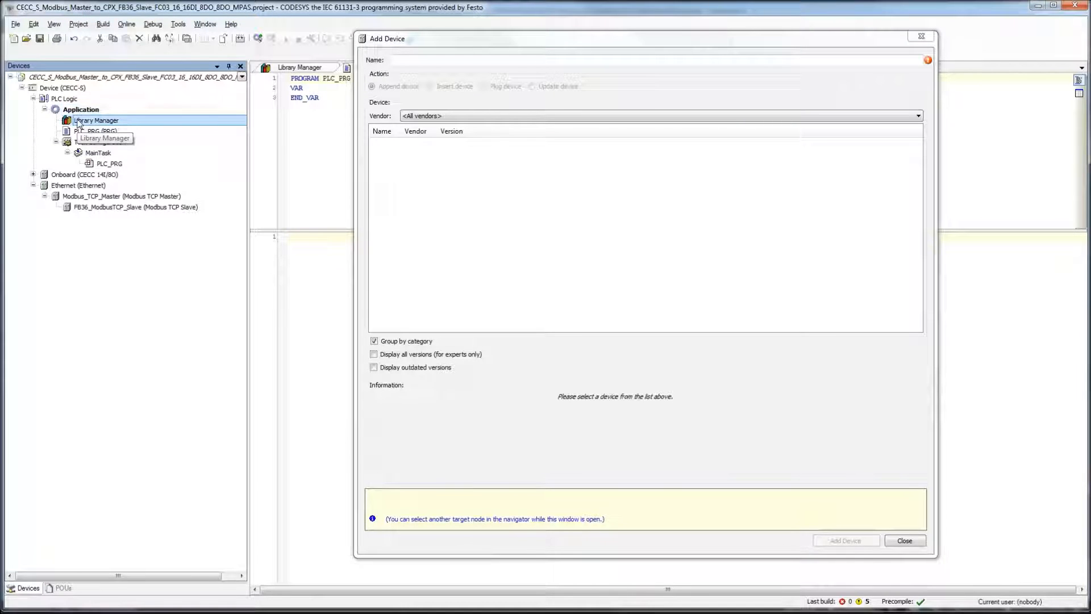
left_click(62, 88)
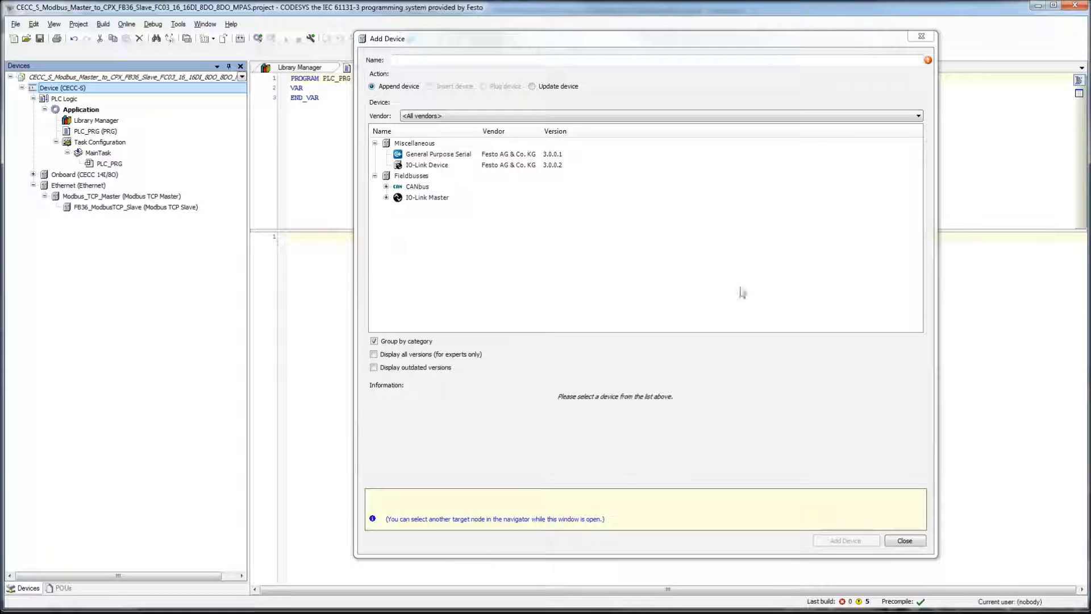
left_click(904, 540)
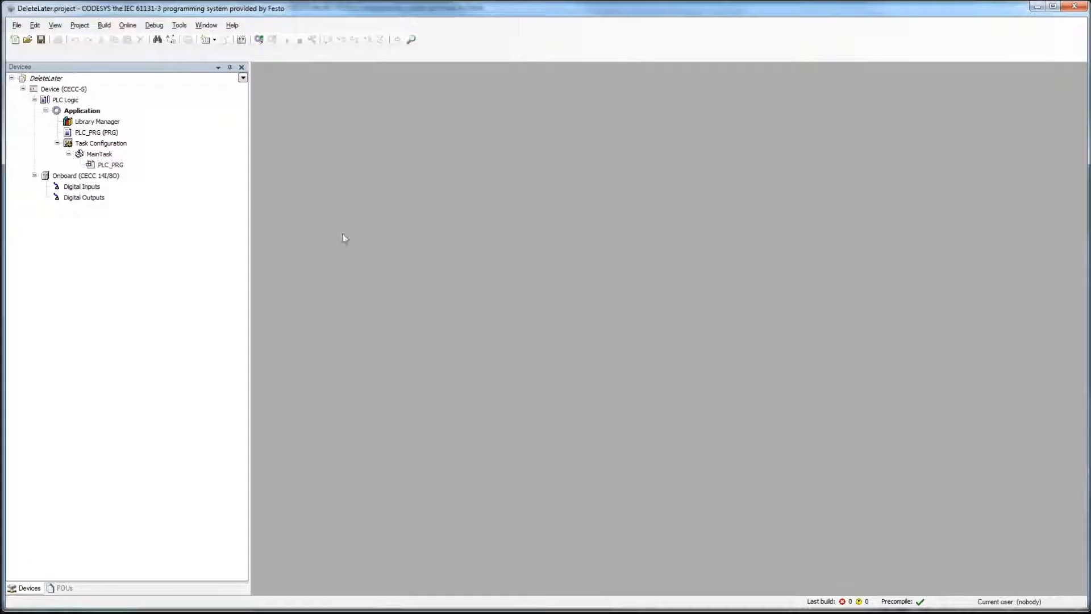
Step: Start adding a device under Device (CECC-S) and choose Ethernet from the Ethernet Adapter fieldbus category
left_click(57, 90)
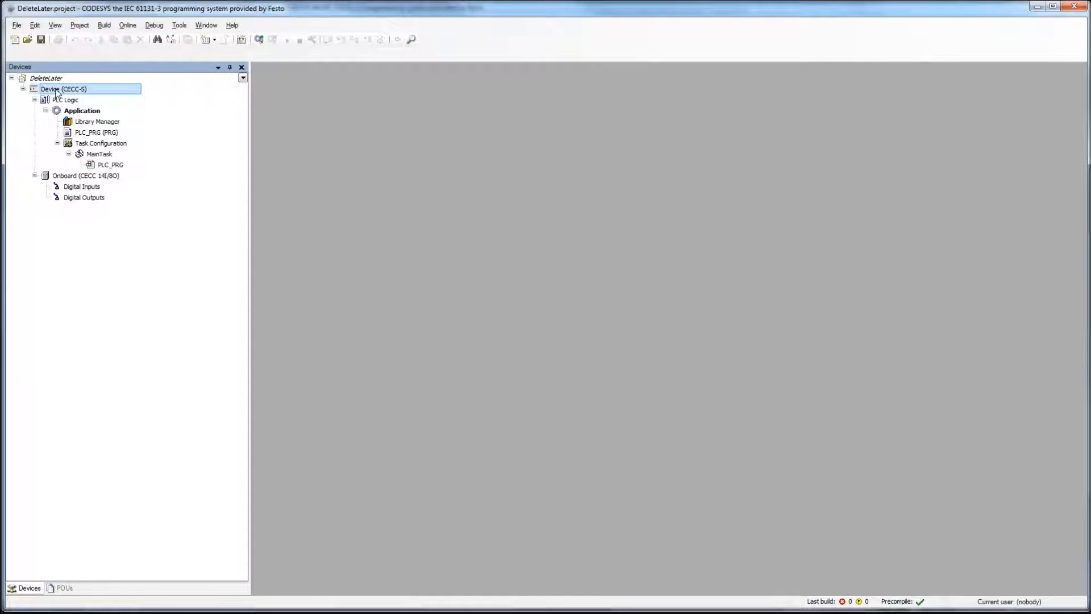
right_click(56, 90)
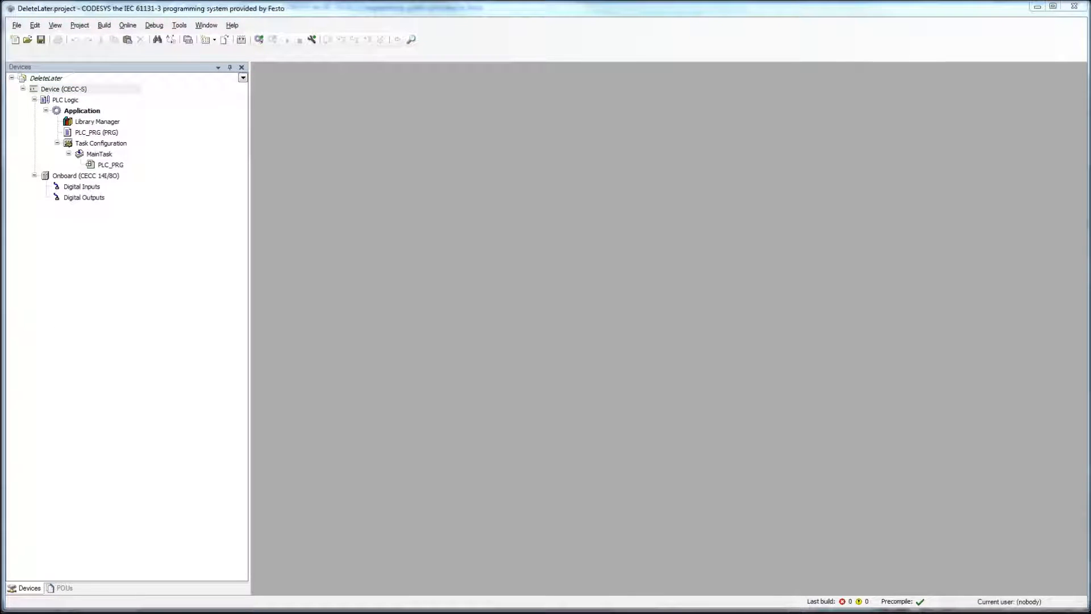
left_click_drag(682, 103, 506, 45)
left_click(348, 153)
double_click(386, 175)
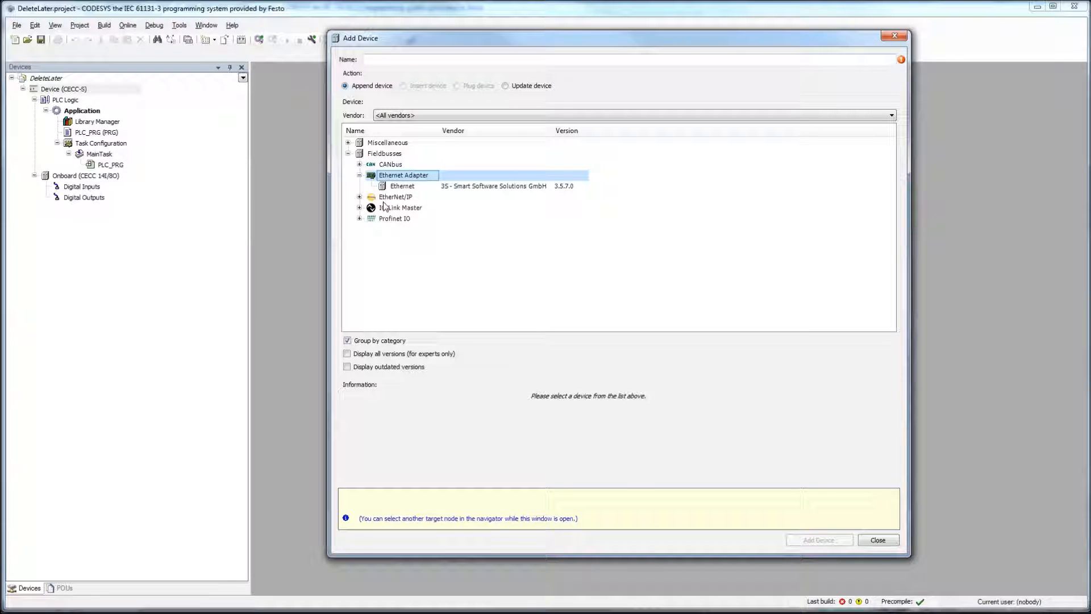
left_click(410, 188)
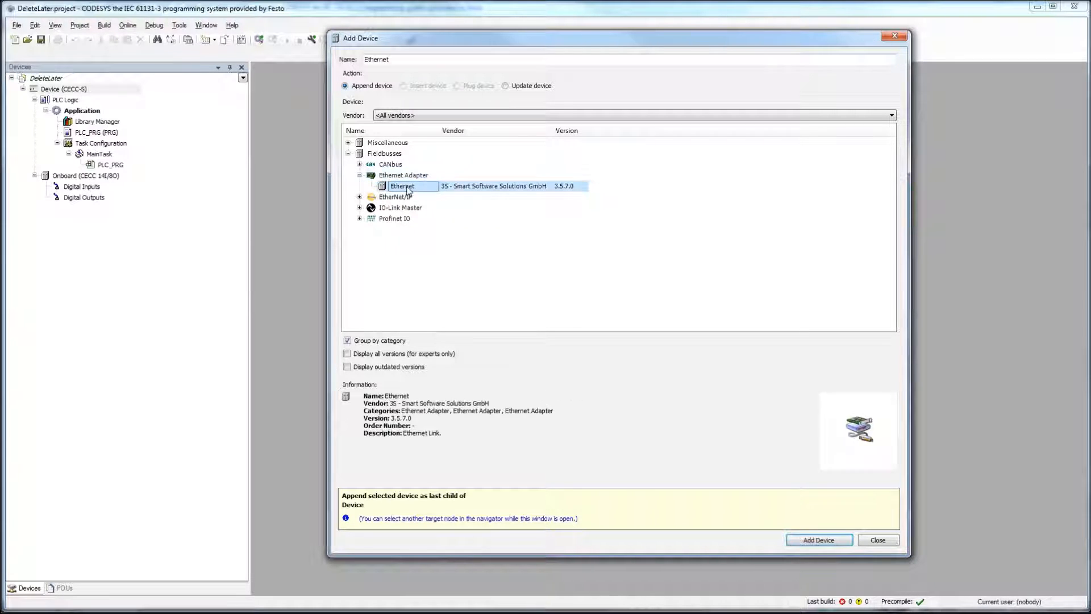
Step: Check which devices can be added under PLC Logic, PLC_PRG, the Onboard node and its digital inputs and outputs
left_click(67, 100)
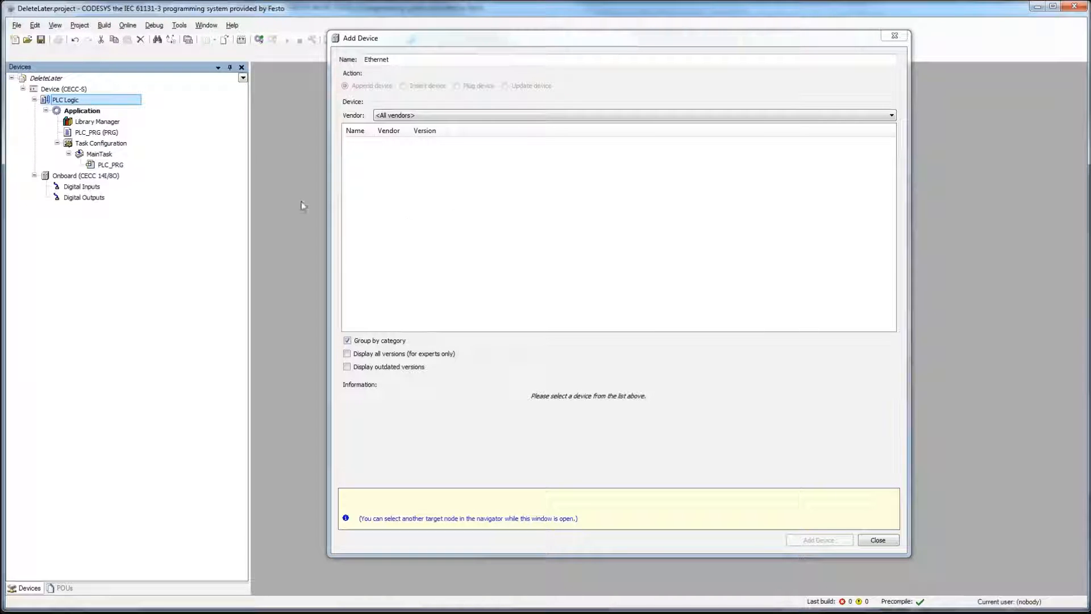
left_click(94, 132)
left_click(88, 176)
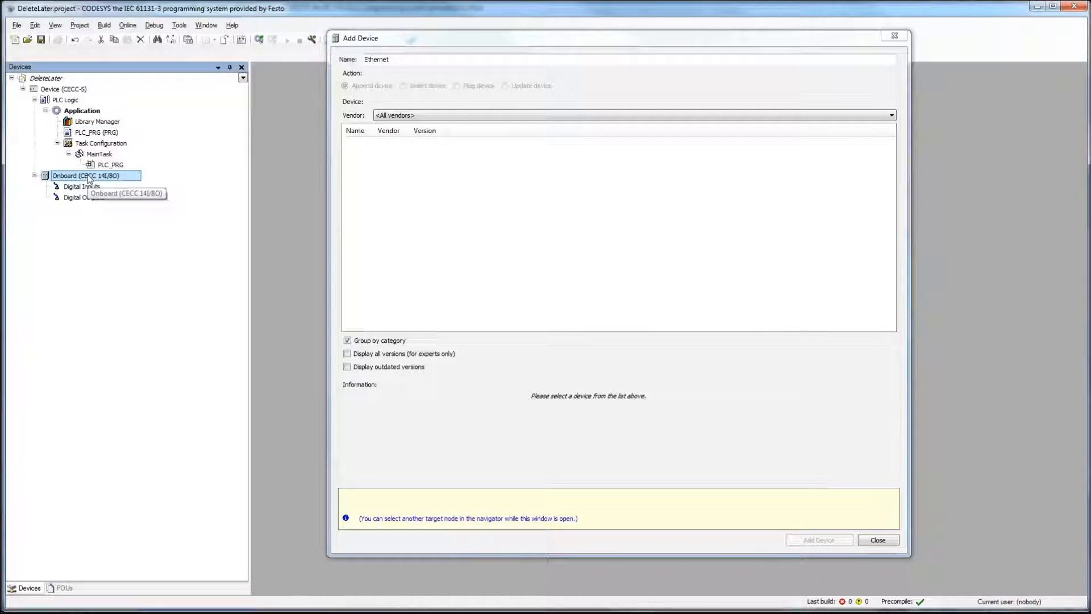
left_click(81, 186)
left_click(84, 198)
left_click(64, 101)
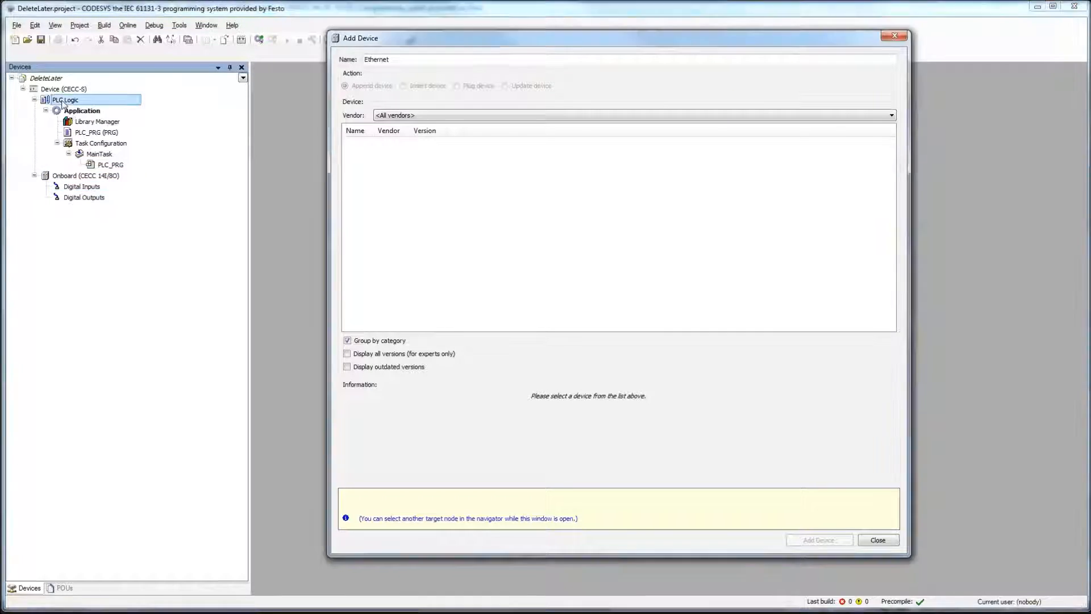
Step: Append the Ethernet adapter to Device (CECC-S) and a Modbus TCP Master to the Ethernet node
left_click(61, 90)
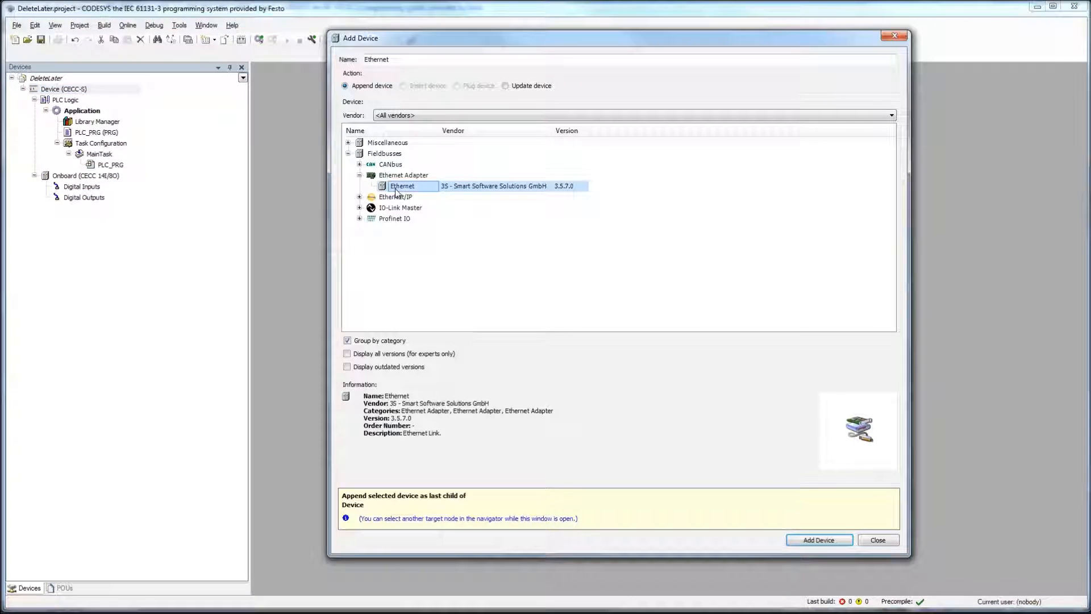
left_click(819, 541)
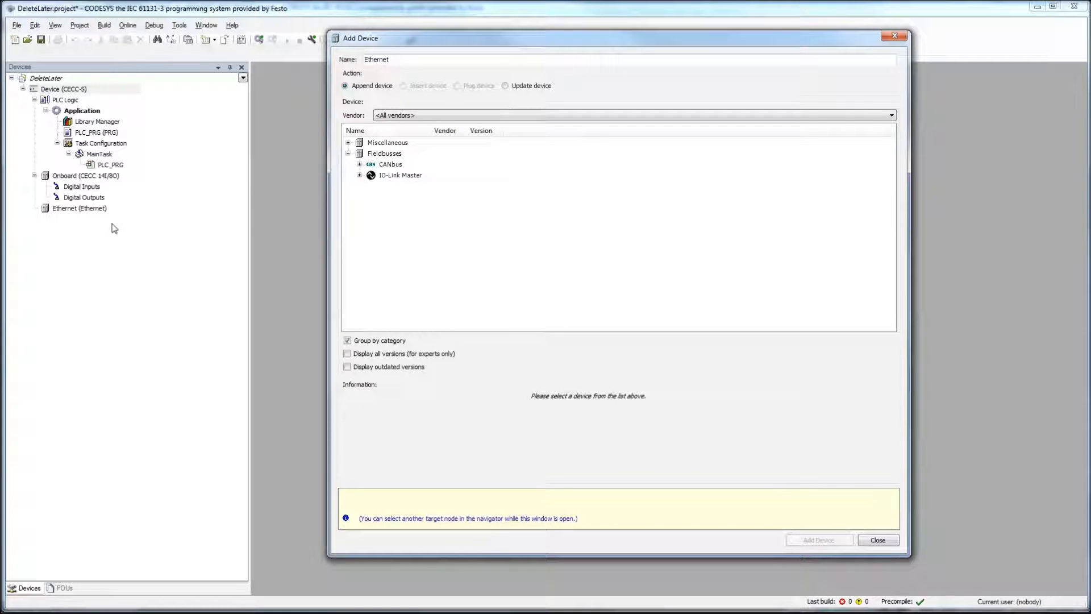
left_click(86, 209)
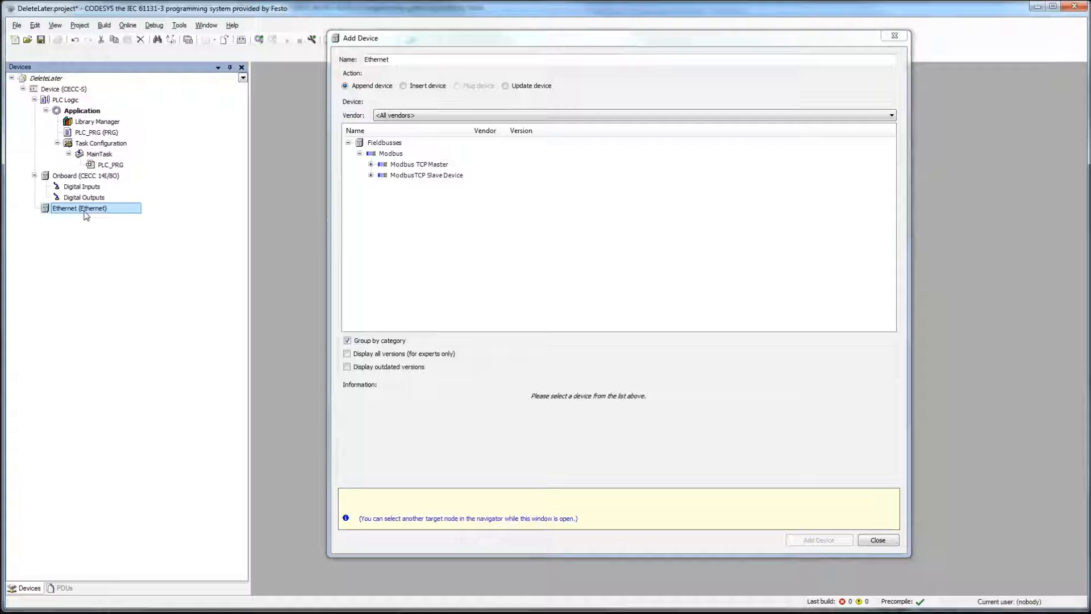
left_click(370, 164)
left_click(429, 175)
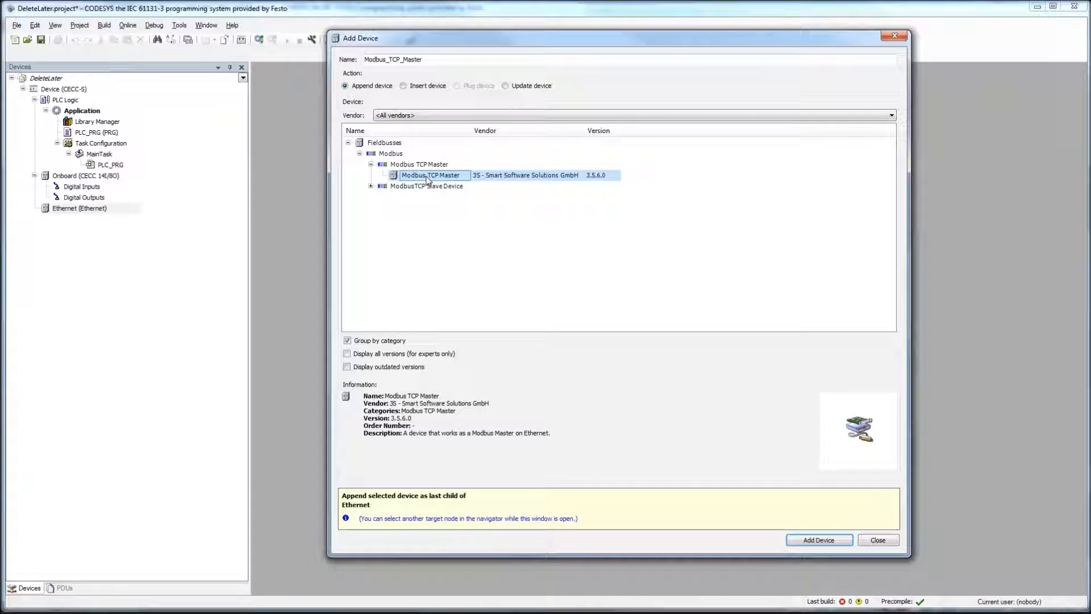
left_click(836, 538)
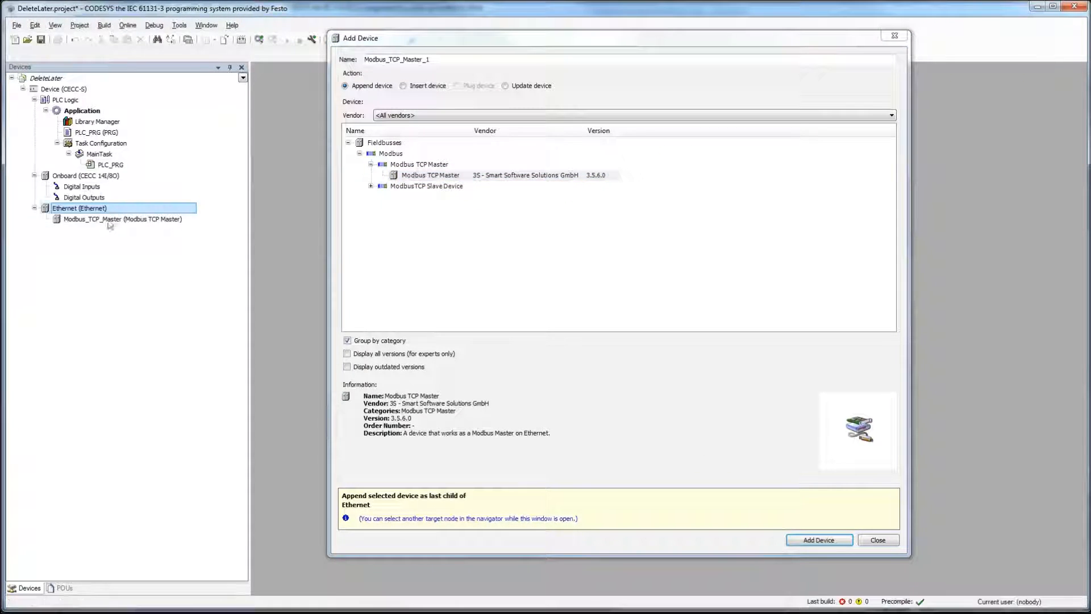
Step: Append a Modbus TCP Slave under Modbus_TCP_Master and finish adding devices
left_click(135, 220)
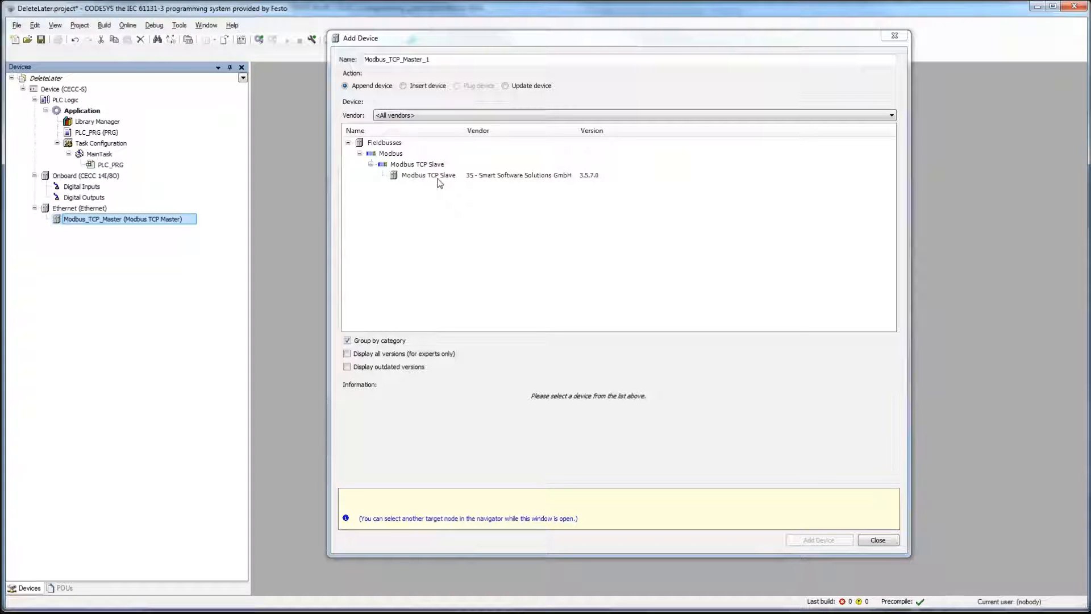
left_click(442, 177)
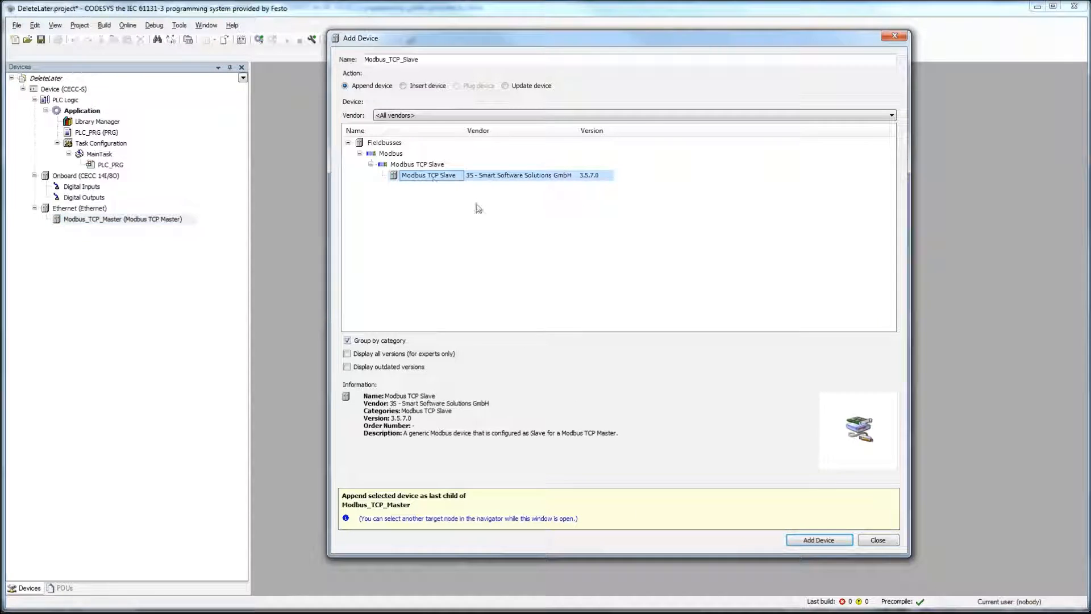
left_click(821, 541)
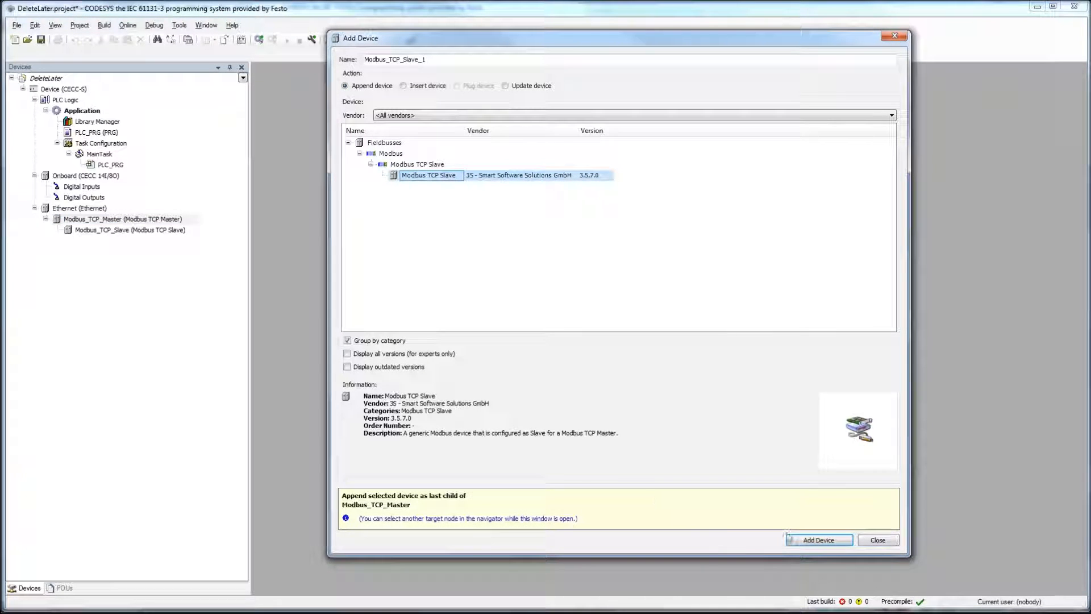
left_click(878, 541)
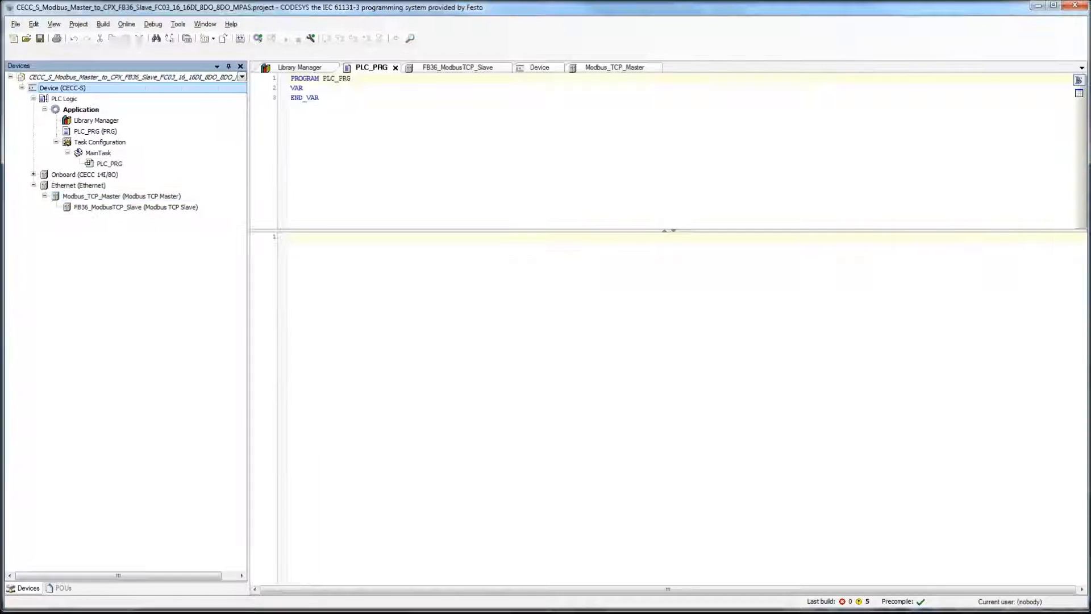
Step: Examine the Ethernet node's general, status and information settings in the existing CECC_S Modbus master project
left_click(89, 197)
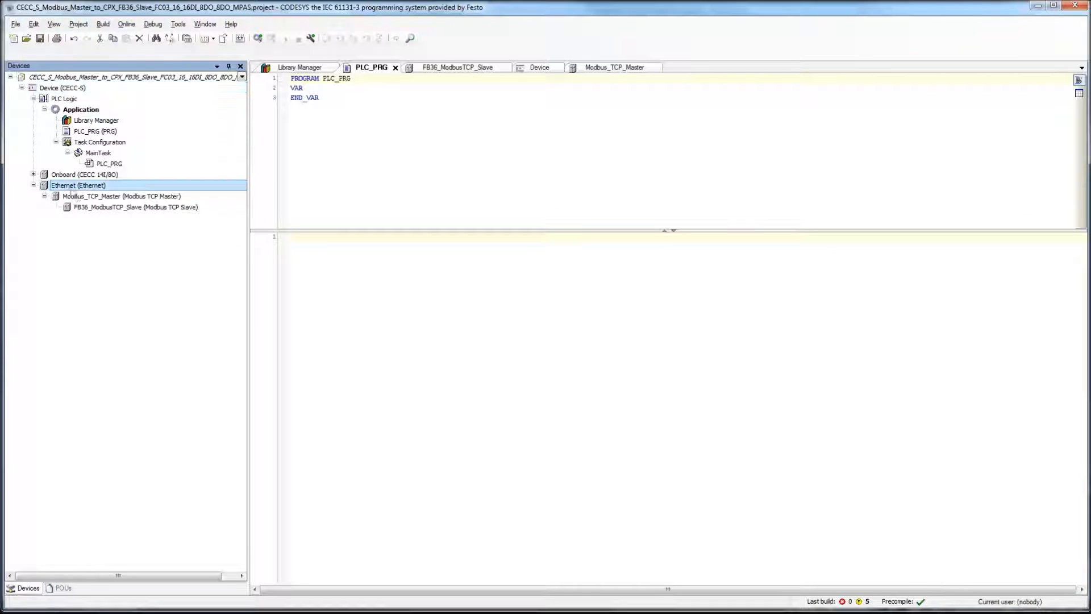
left_click(114, 208)
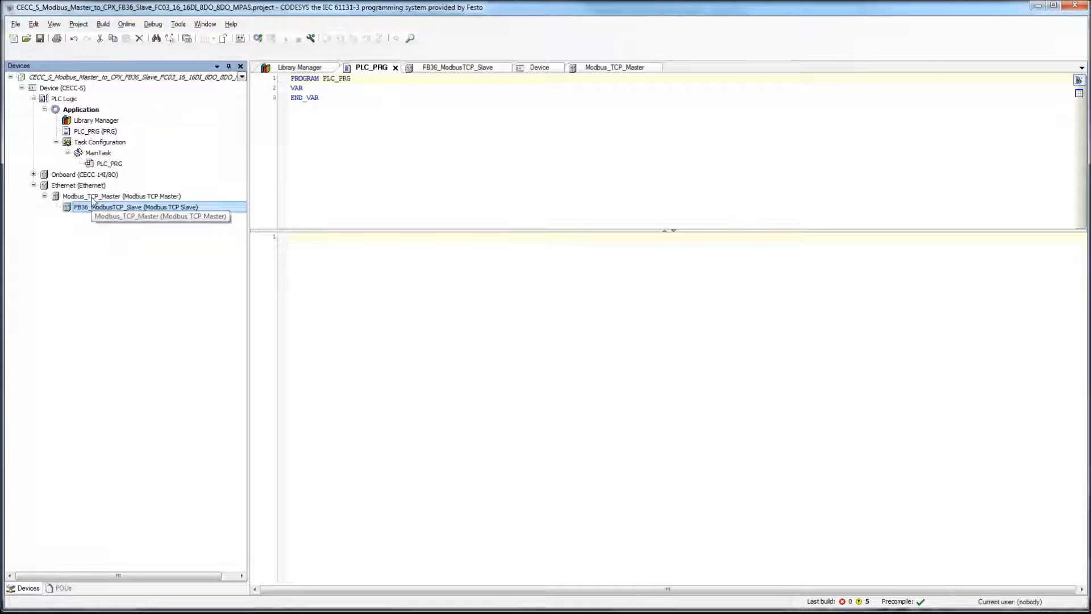
double_click(80, 185)
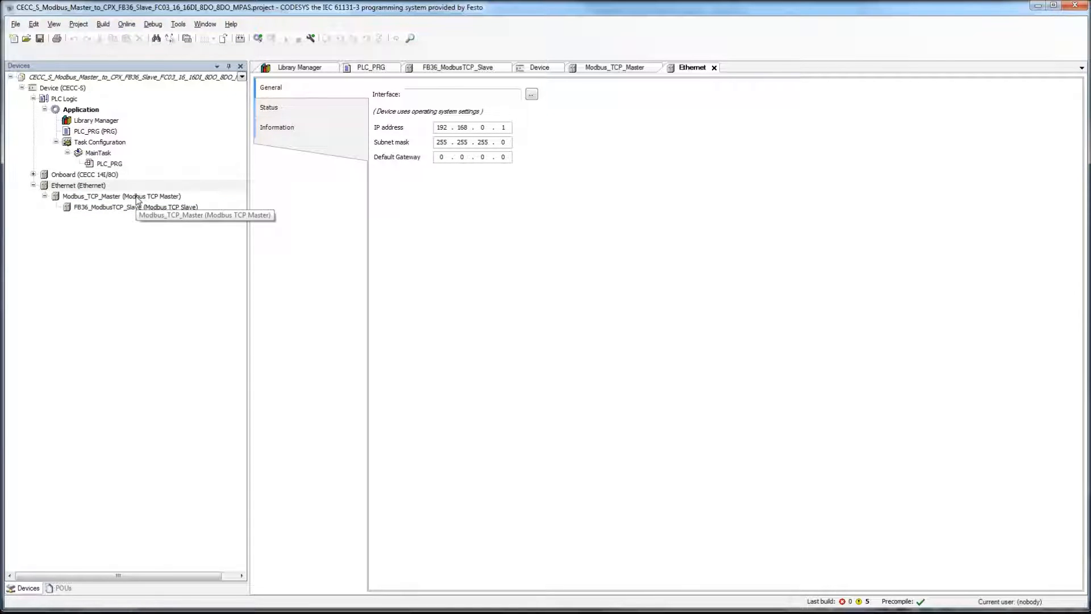
left_click(278, 107)
left_click(276, 128)
left_click(274, 105)
left_click(274, 96)
Step: Examine the Modbus_TCP_Master timeouts, I/O mapping, parameters, status and device information
double_click(118, 196)
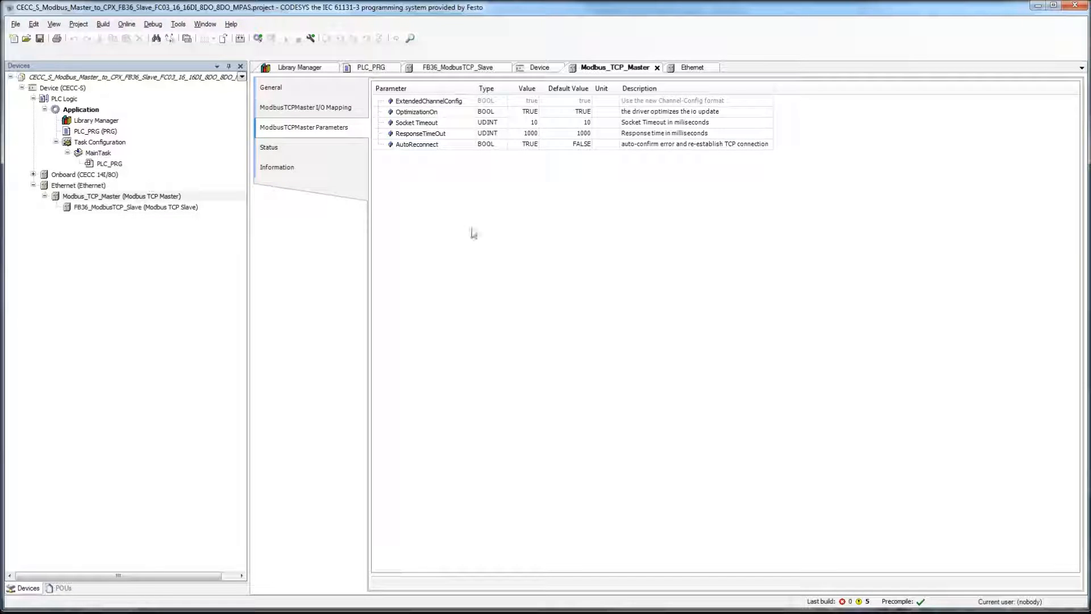
left_click(273, 88)
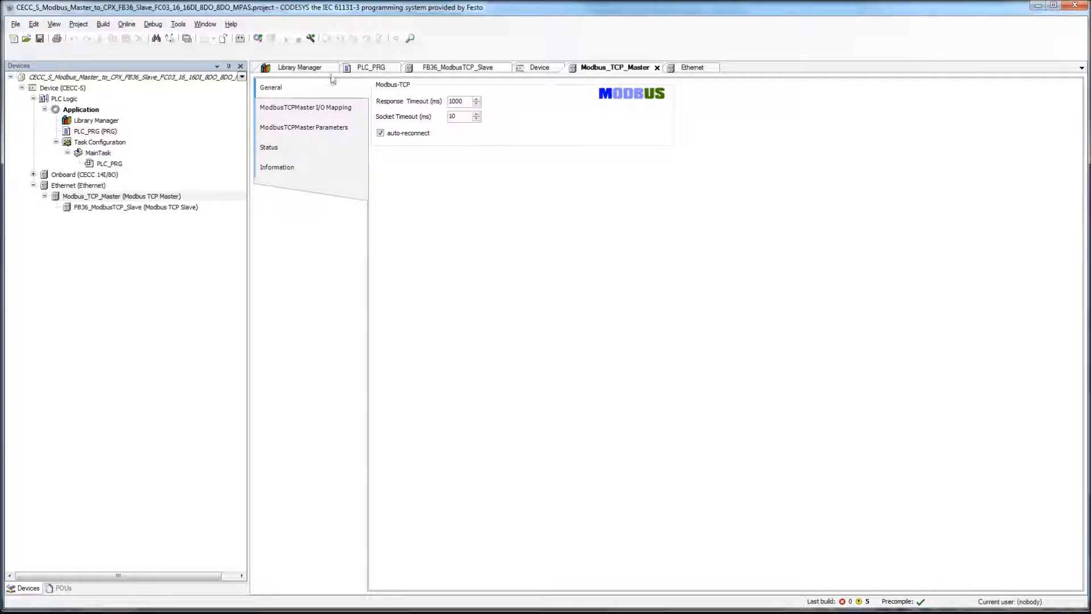
double_click(463, 103)
left_click(315, 107)
left_click(310, 128)
left_click(304, 149)
left_click(300, 167)
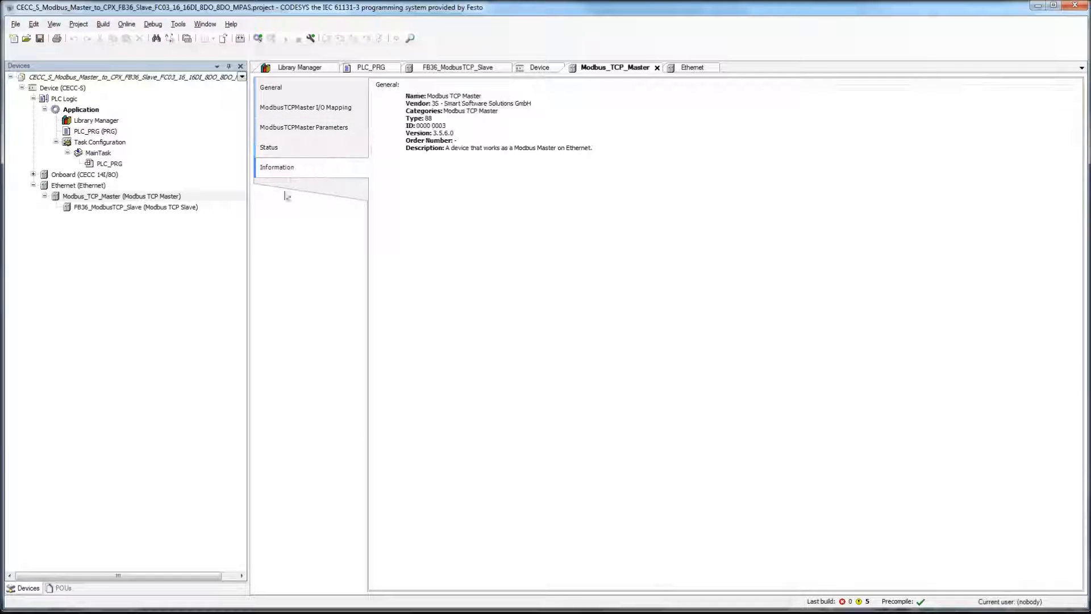
Step: View the name properties of FB36_ModbusTCP_Slave without changing them and open its general settings
left_click(142, 209)
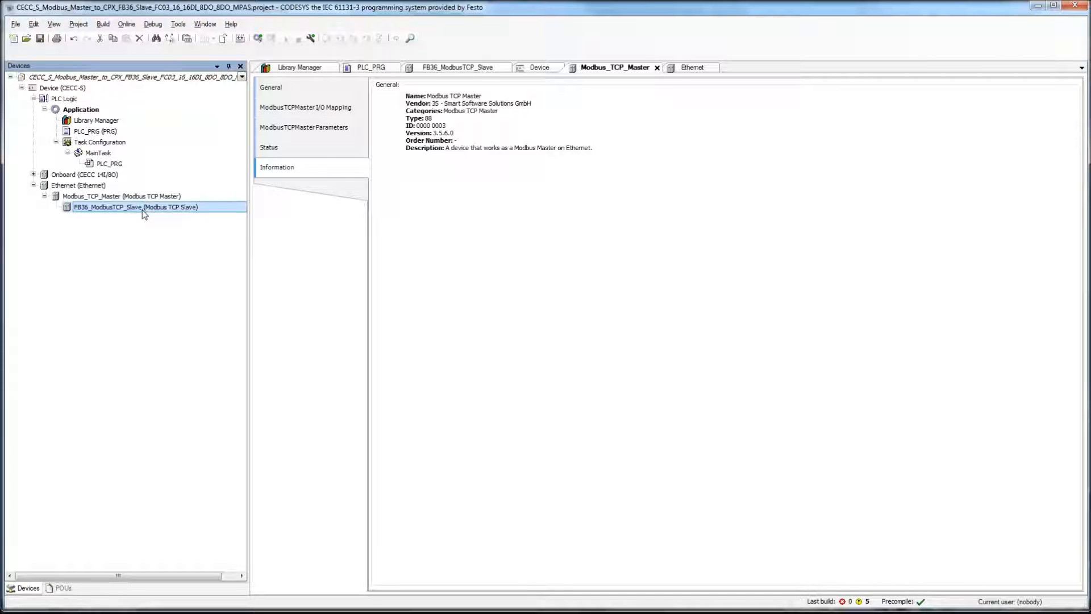
right_click(110, 205)
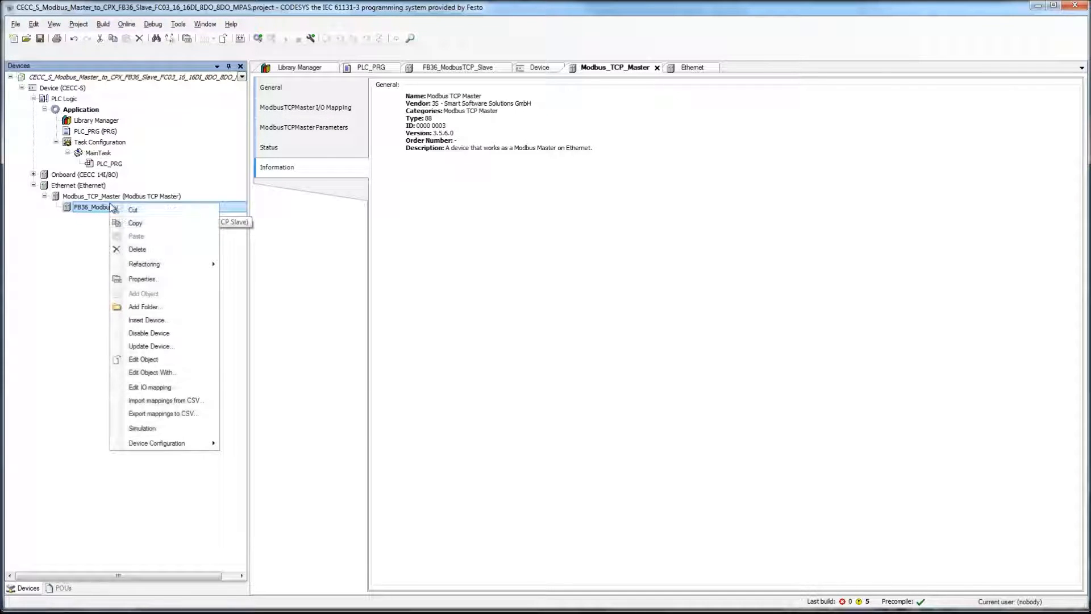
left_click(142, 279)
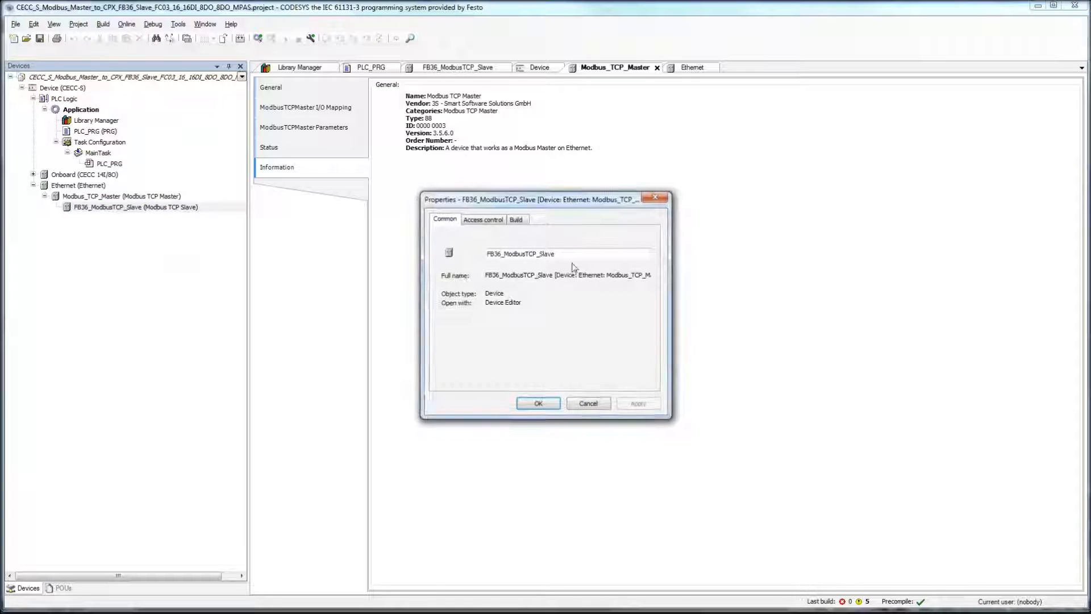
left_click(588, 402)
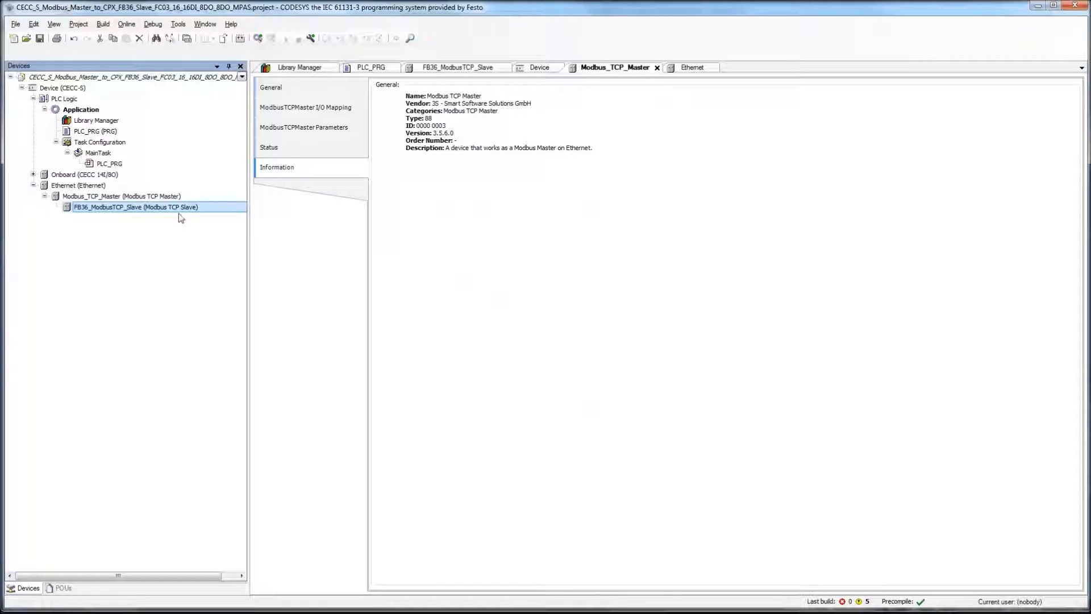
double_click(170, 207)
left_click(294, 89)
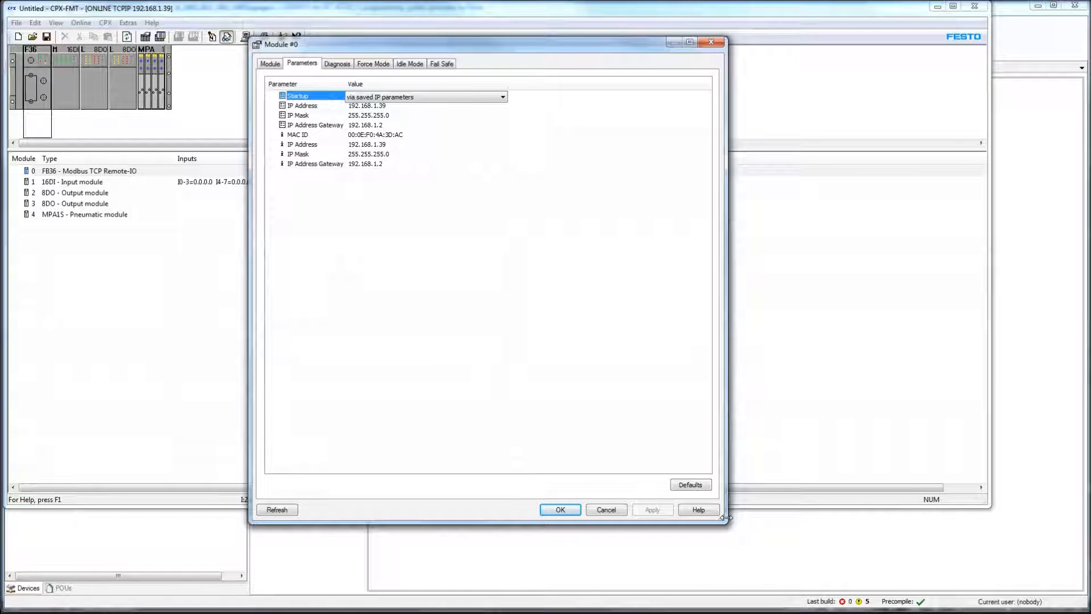
Step: Review the FB36 module's IP parameters in CPX-FMT, cancel its dialog and switch back to CODESYS
left_click_drag(724, 521, 686, 276)
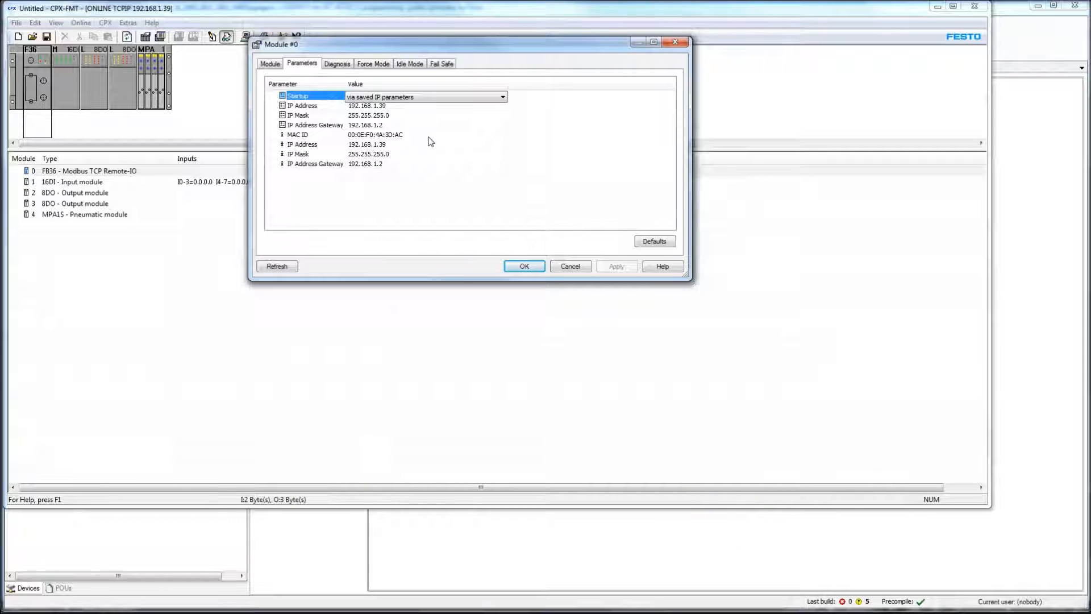
left_click_drag(344, 83, 389, 82)
left_click(461, 107)
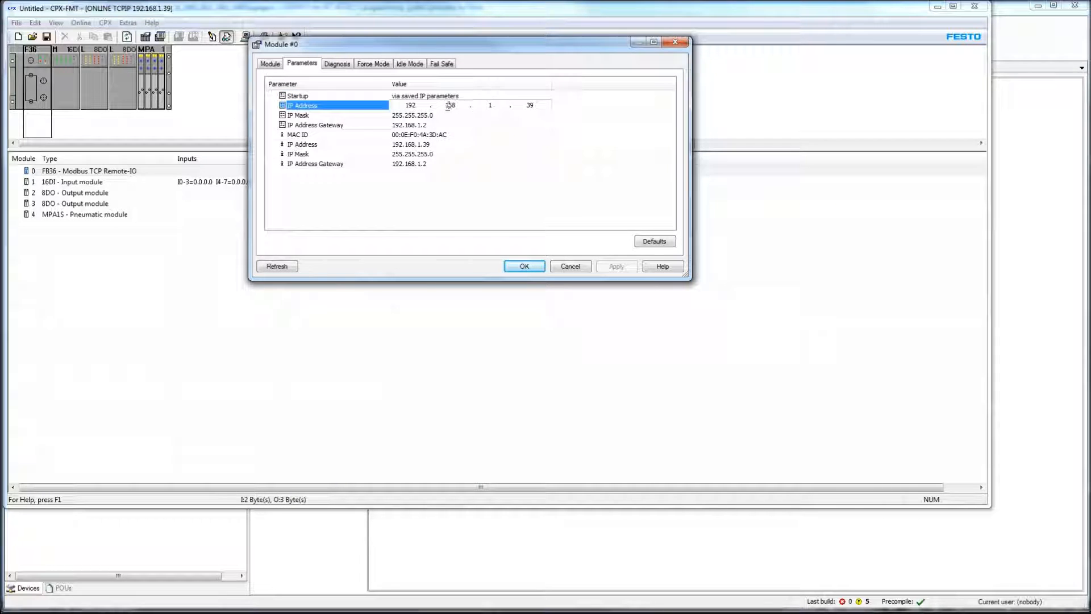
left_click(452, 144)
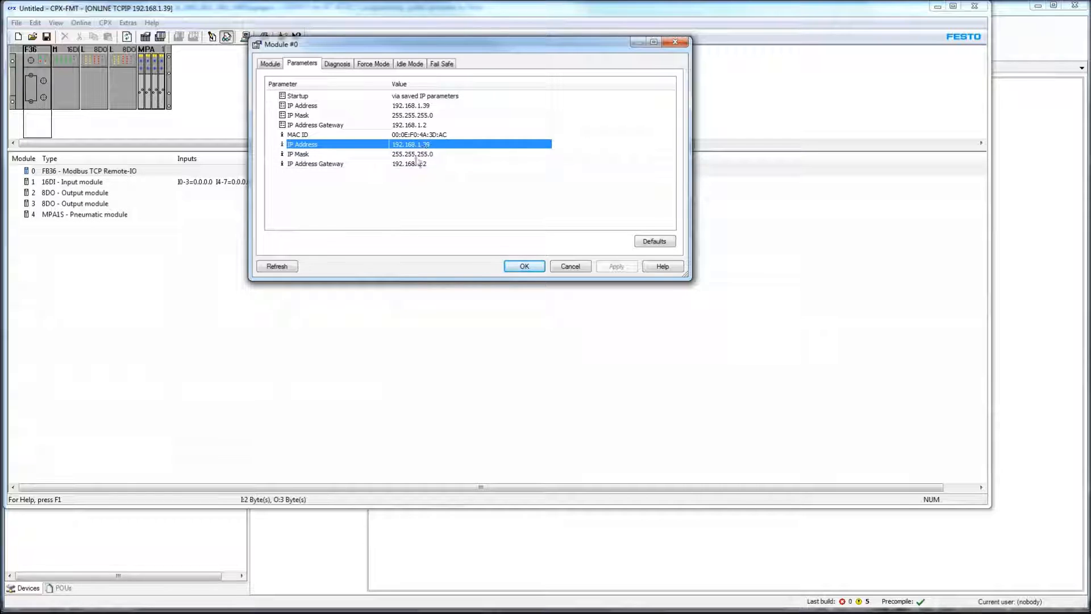
left_click(585, 267)
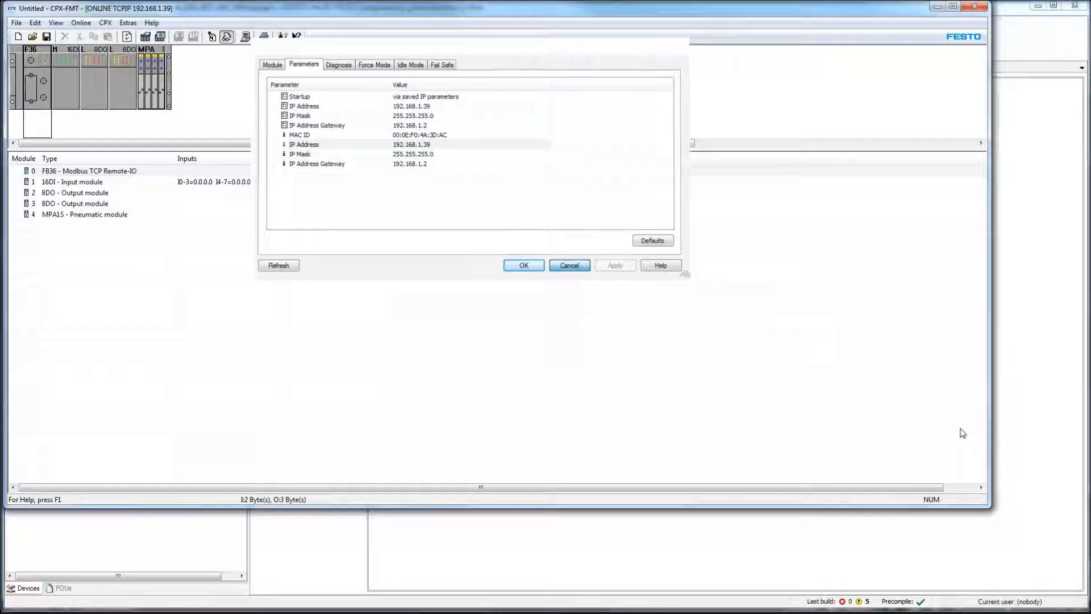
left_click(1040, 499)
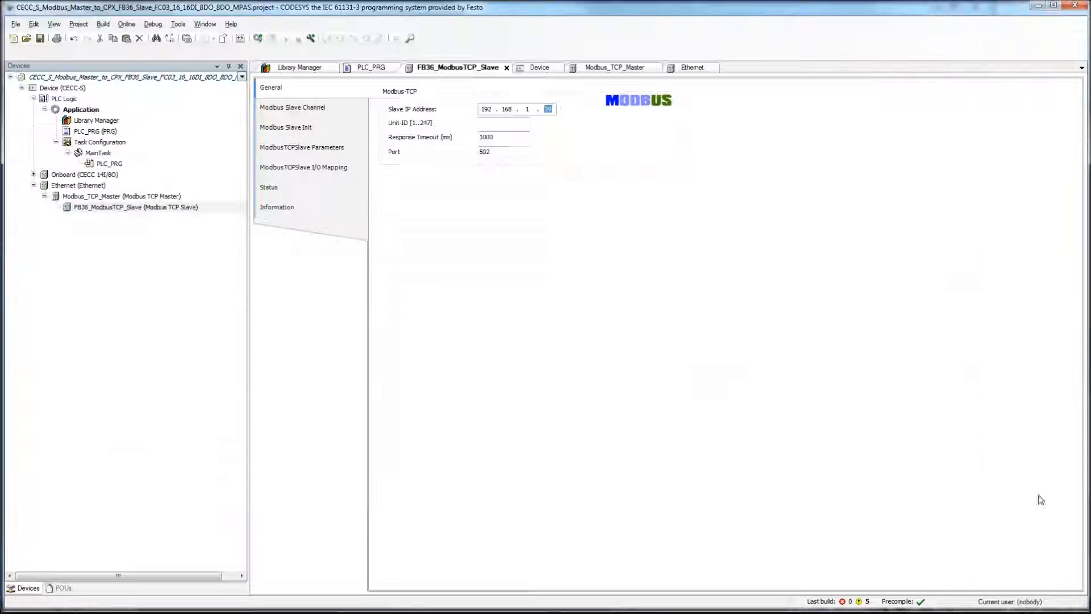
Step: Review the FB36 slave's response timeout, port and Modbus channels, inspecting Channel 1's read register offset without changing it
left_click(506, 136)
key("Tab")
left_click(300, 109)
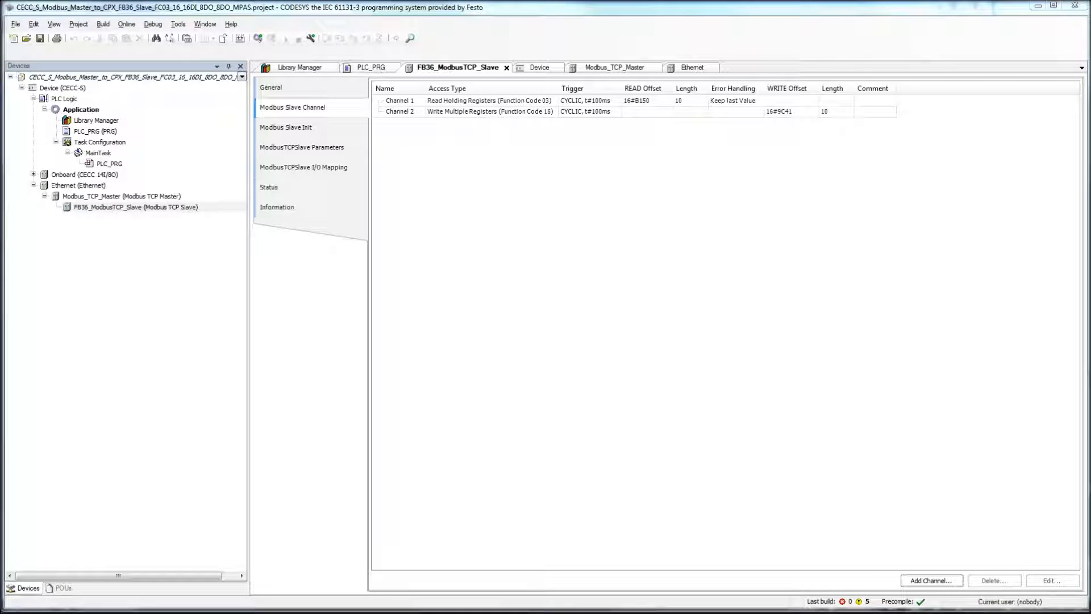
double_click(641, 100)
double_click(525, 302)
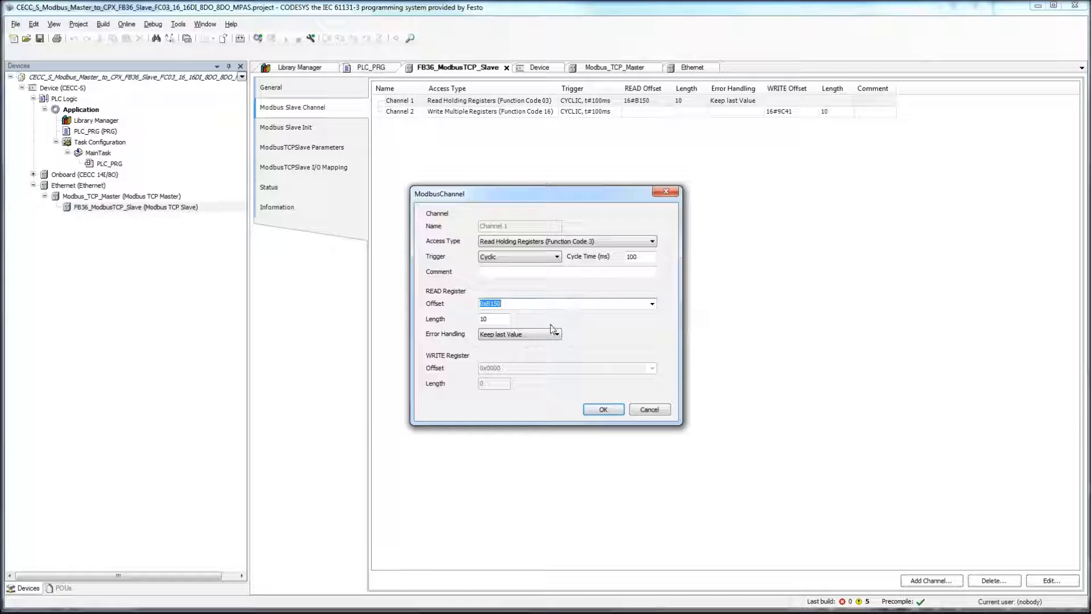
left_click(648, 409)
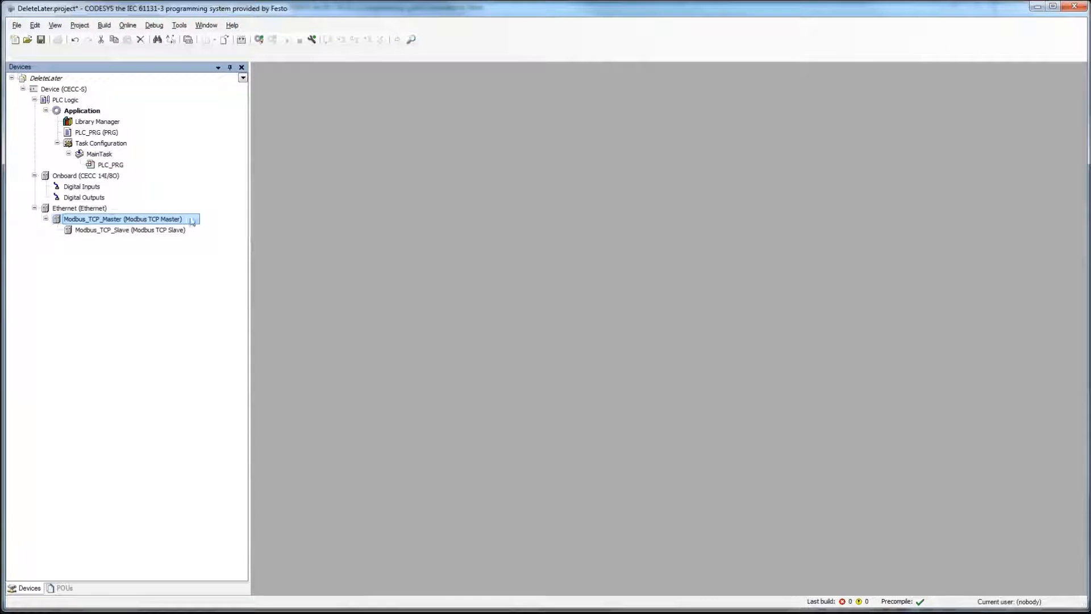
Step: Start a new Modbus_TCP_Slave channel using Read Holding Registers (Function Code 3) with a read length of 11, and select its offset value
double_click(148, 230)
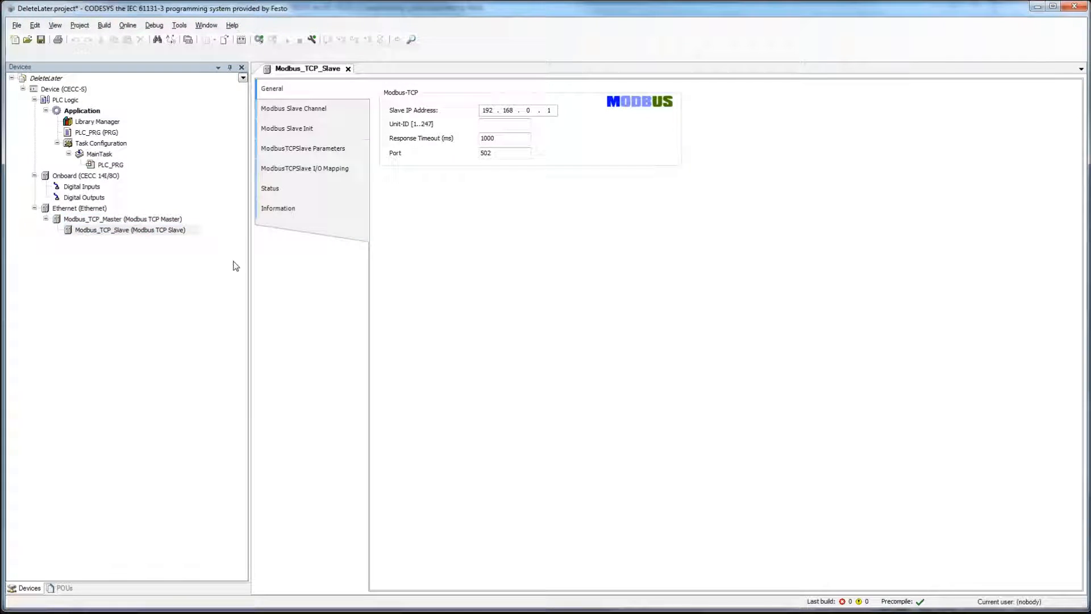
left_click(295, 133)
left_click(295, 109)
left_click(293, 129)
left_click(312, 109)
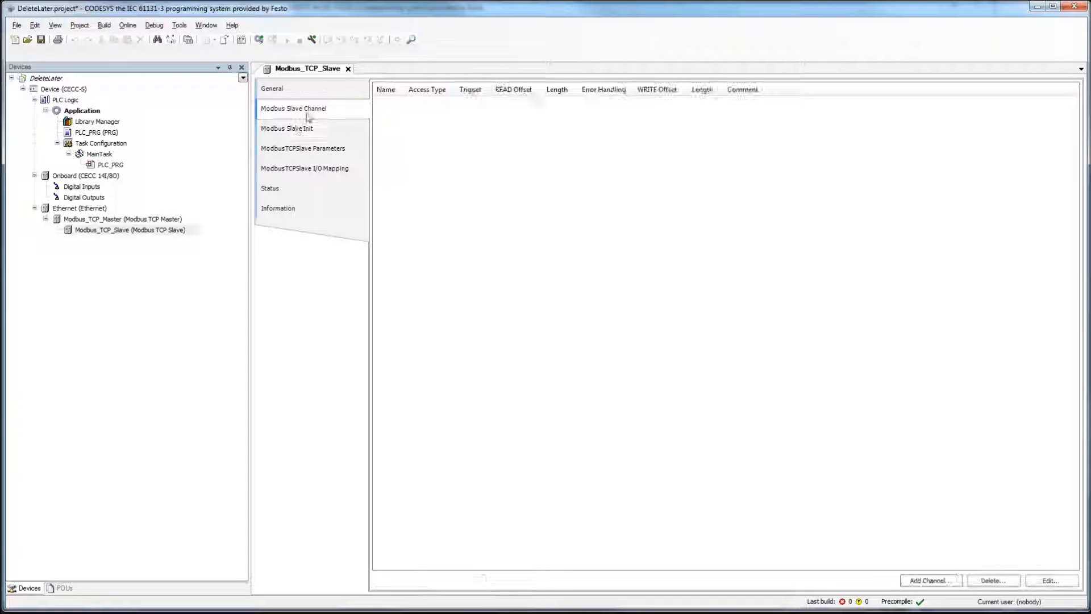
left_click(931, 580)
left_click(576, 242)
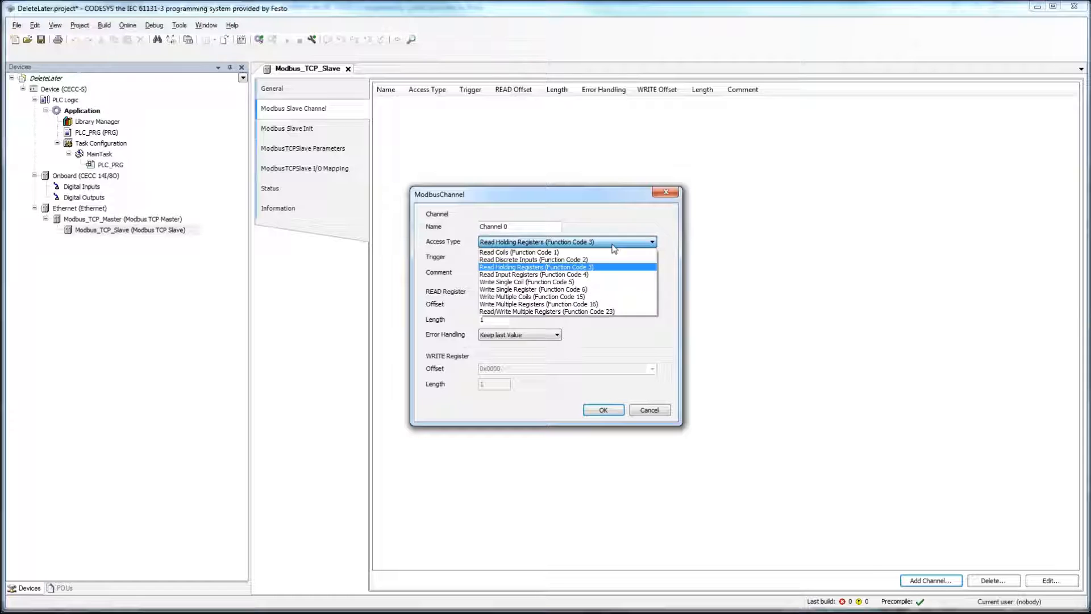
left_click(612, 245)
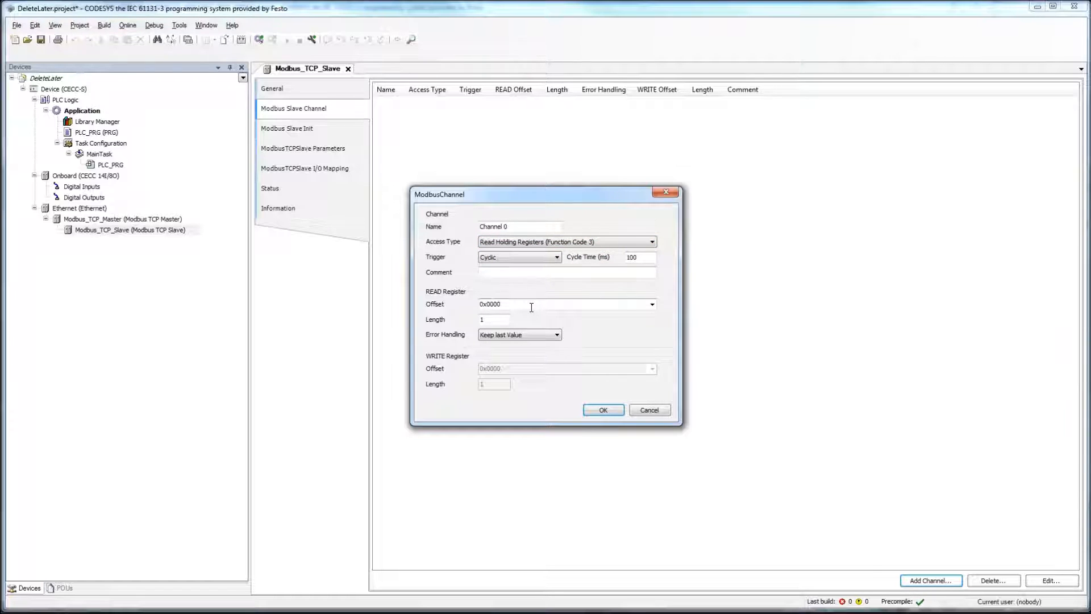
double_click(496, 322)
type("11")
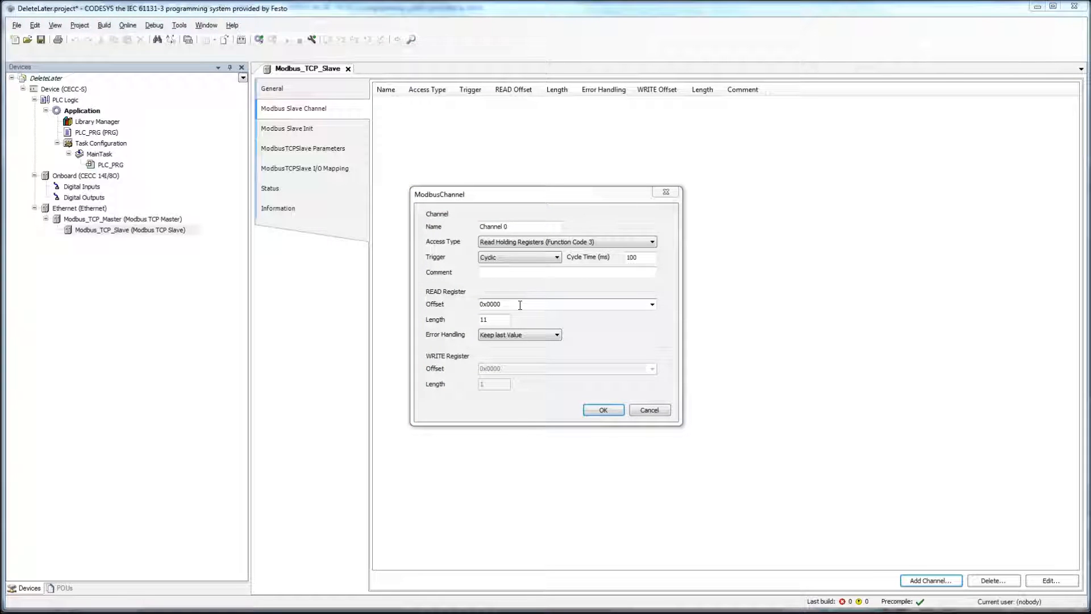
left_click_drag(548, 197, 549, 118)
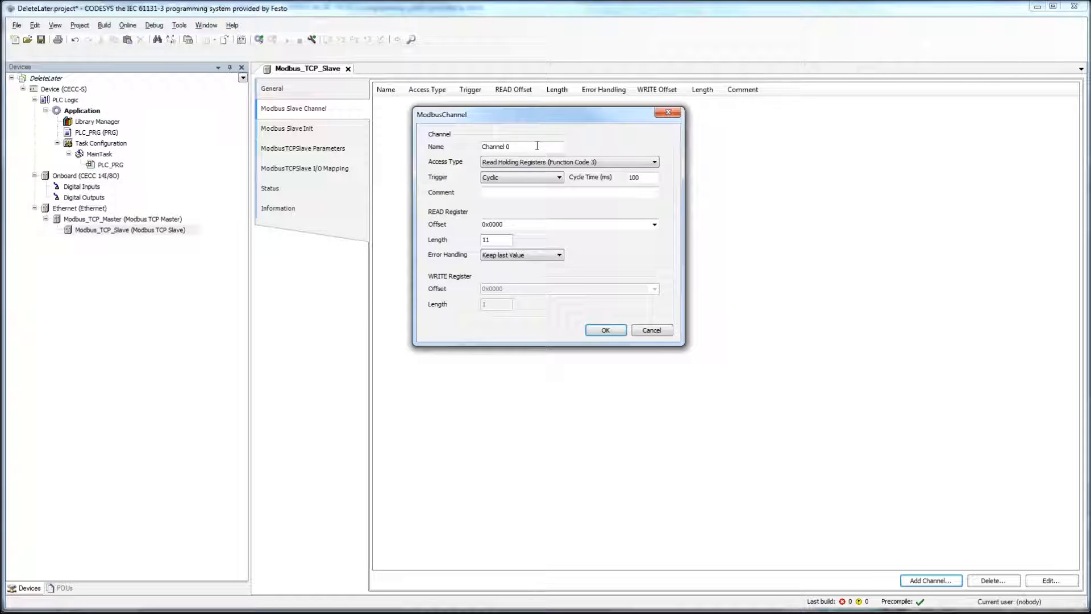
left_click_drag(507, 225, 482, 224)
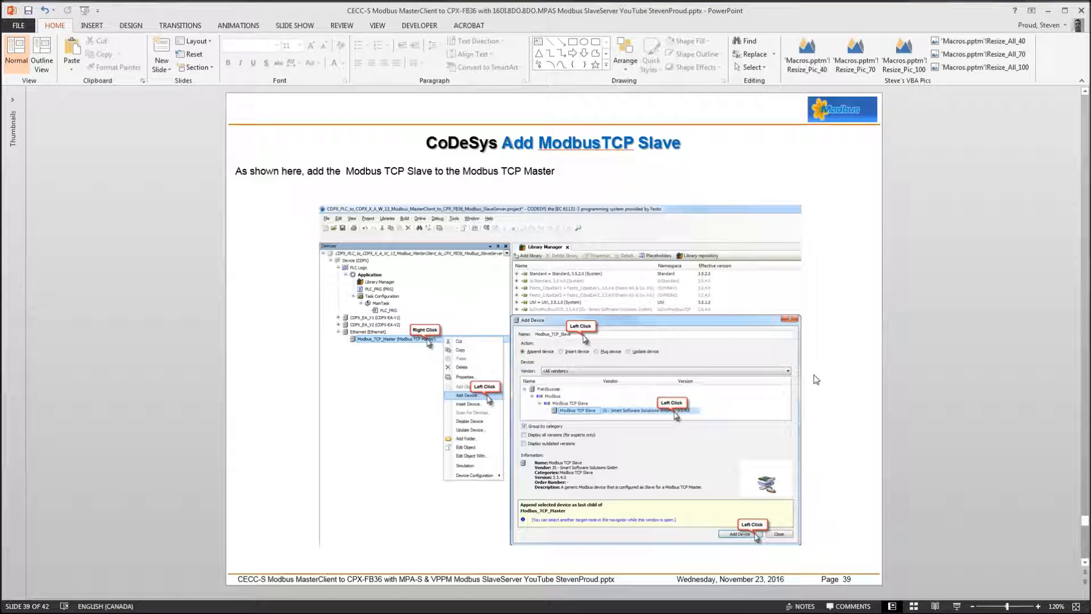
Step: Switch to PowerPoint and review the slides on the Modbus TCP slave's IP address and its function codes, offsets and lengths
scroll(814, 375, "down", 1)
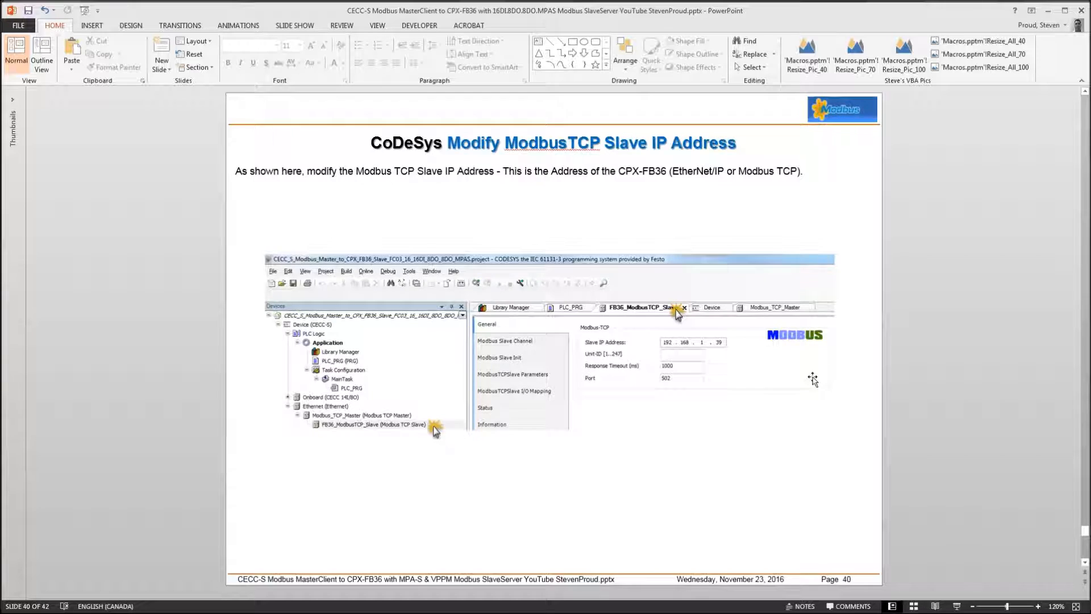
scroll(813, 379, "down", 1)
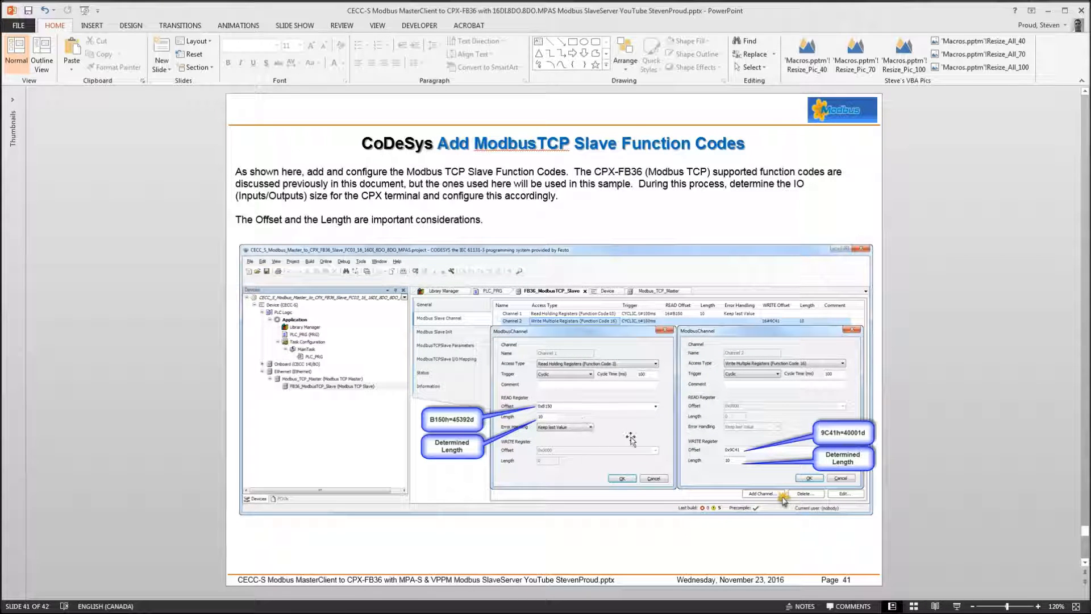
scroll(572, 423, "up", 3)
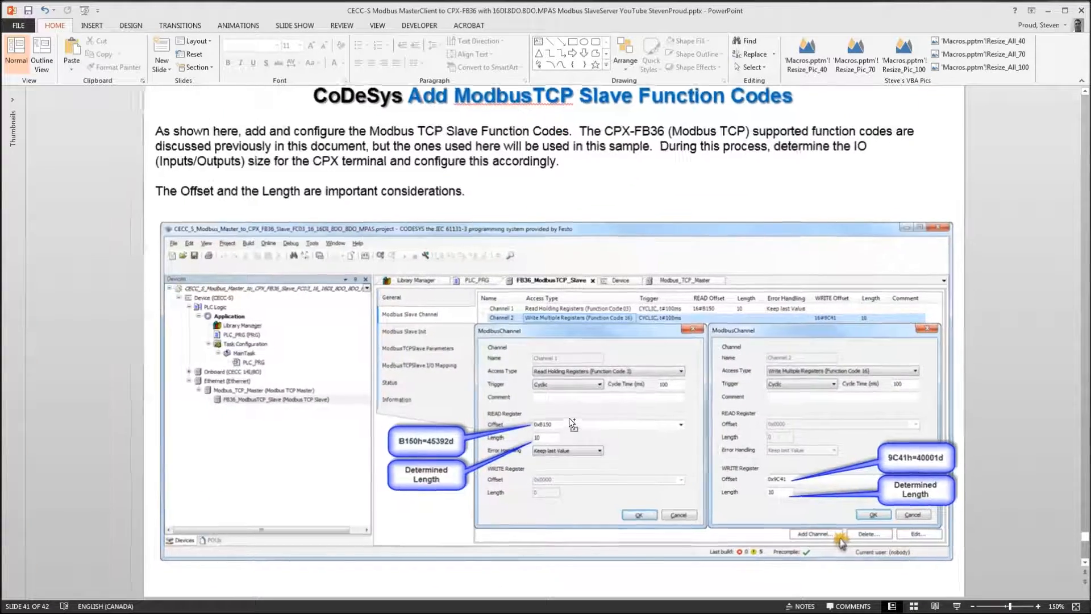
scroll(570, 420, "up", 5)
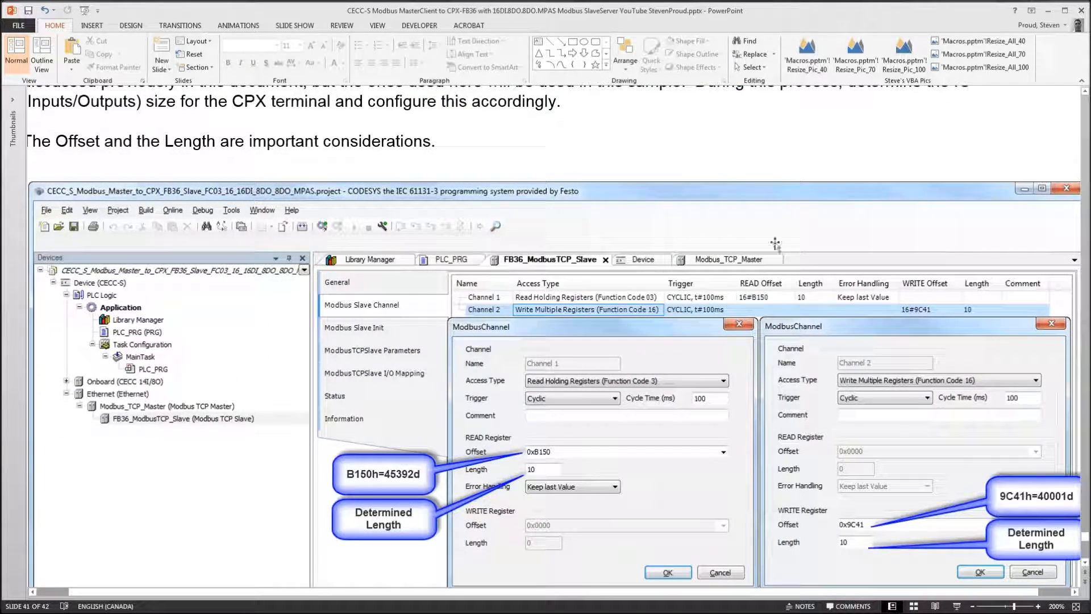
scroll(775, 244, "down", 1)
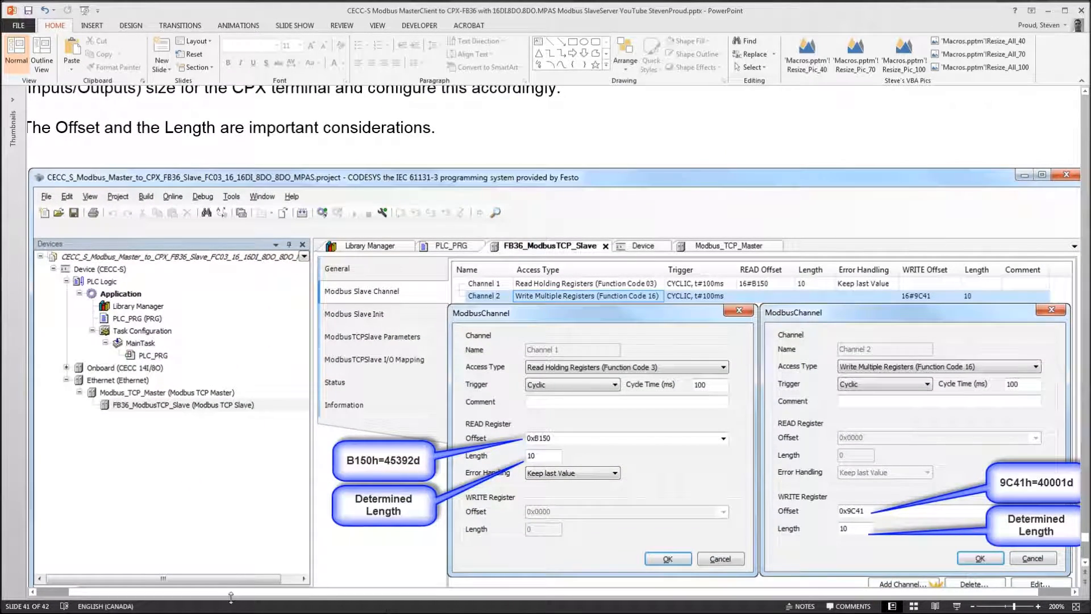
left_click_drag(195, 592, 258, 594)
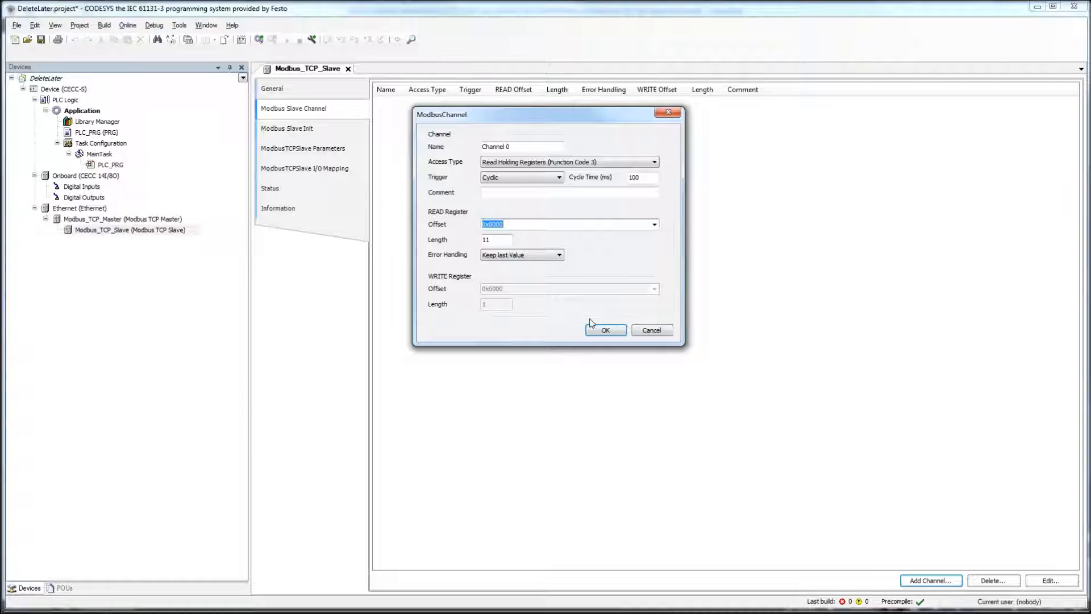
Step: Confirm the read channel in CODESYS and add a Write Multiple Registers (Function Code 16) channel with a length of 10
left_click(605, 333)
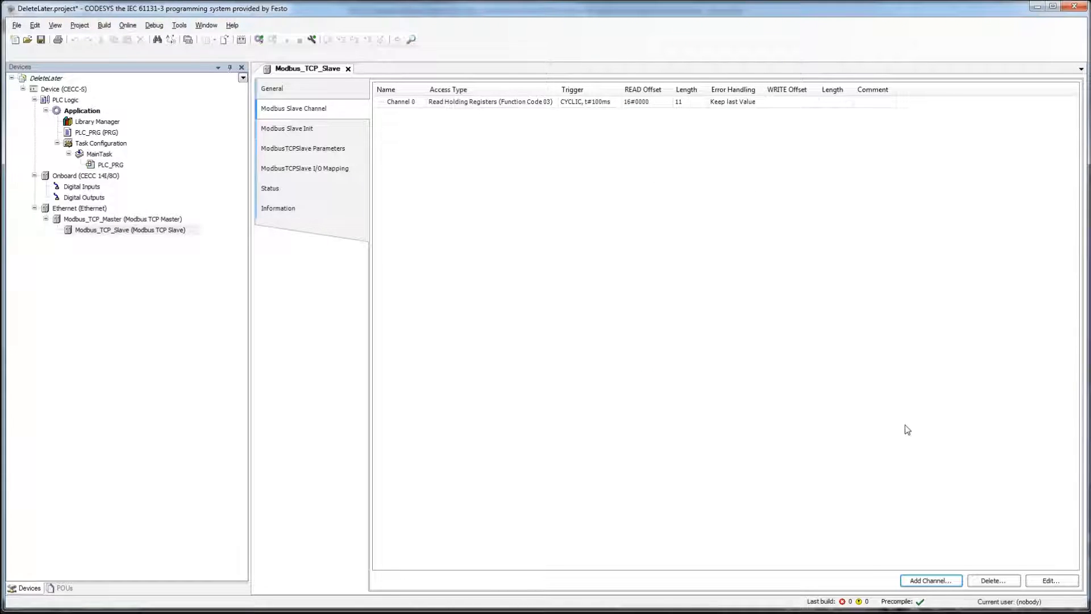
left_click(932, 580)
left_click(645, 241)
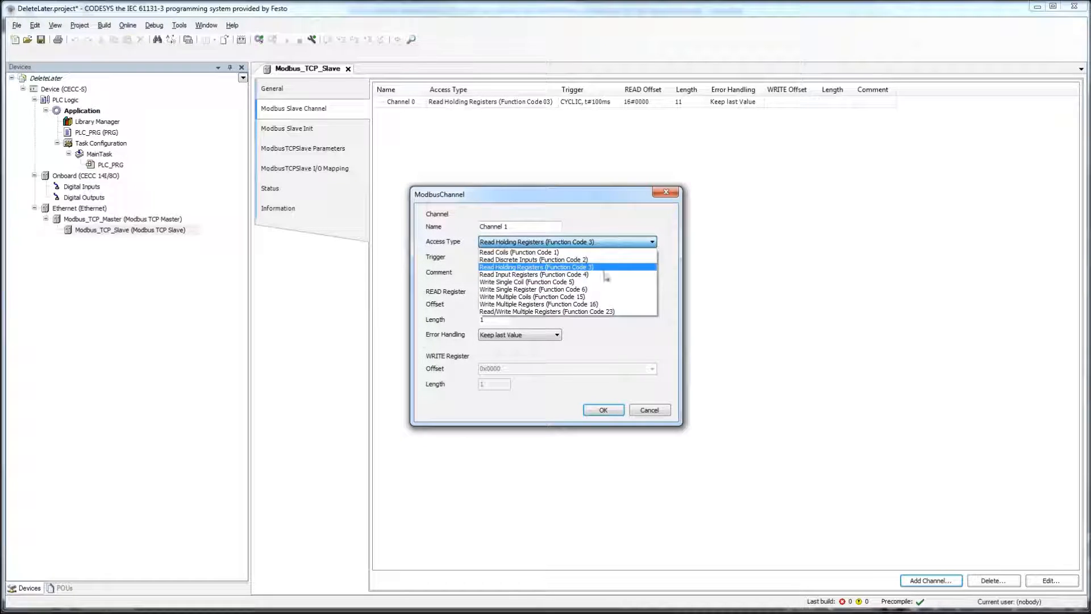
left_click(597, 304)
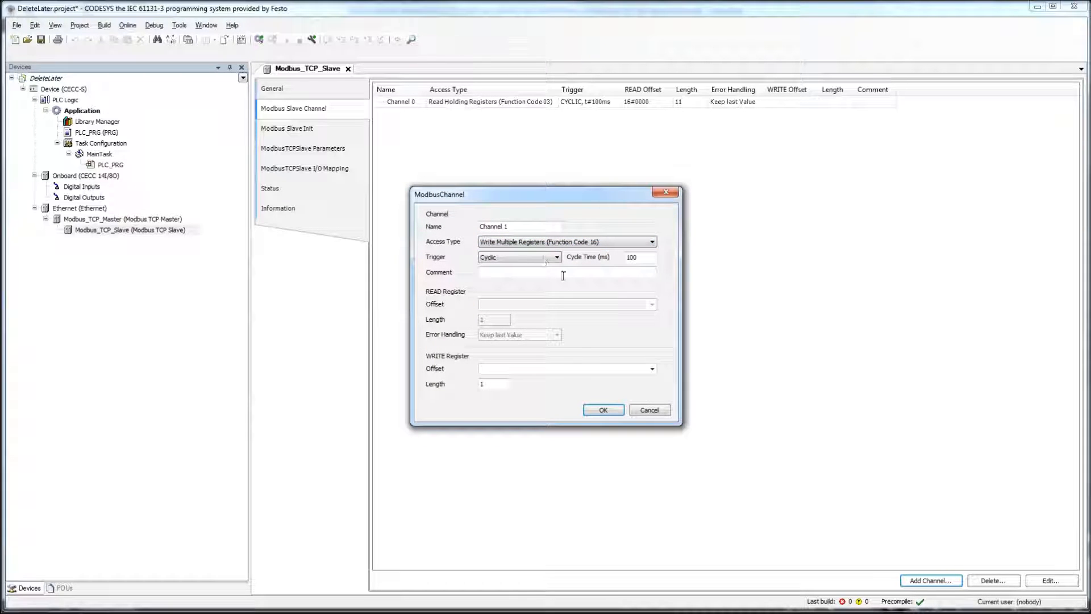
double_click(489, 385)
type("10")
key("Return")
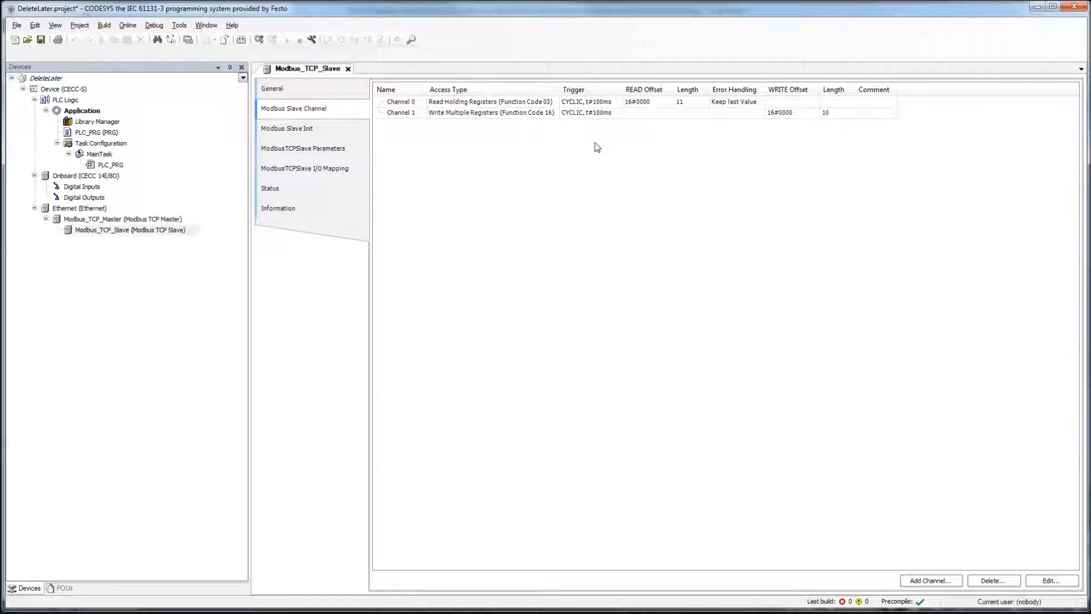
Step: View the Modbus_TCP_Slave I/O mapping with the words of Channel 1 and Channel 0 expanded
left_click(336, 169)
left_click(379, 121)
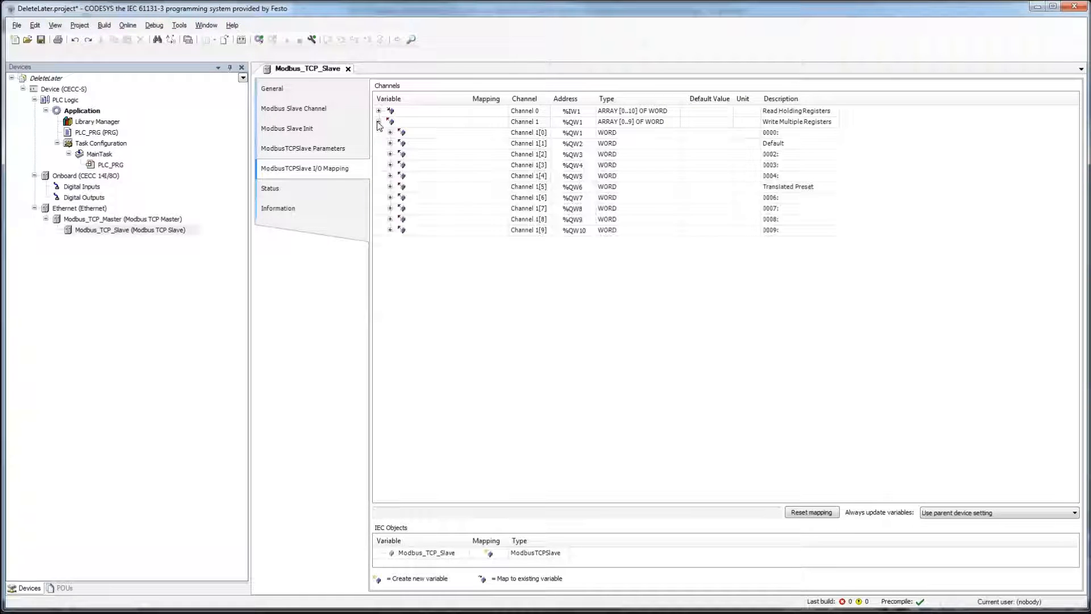
left_click(379, 111)
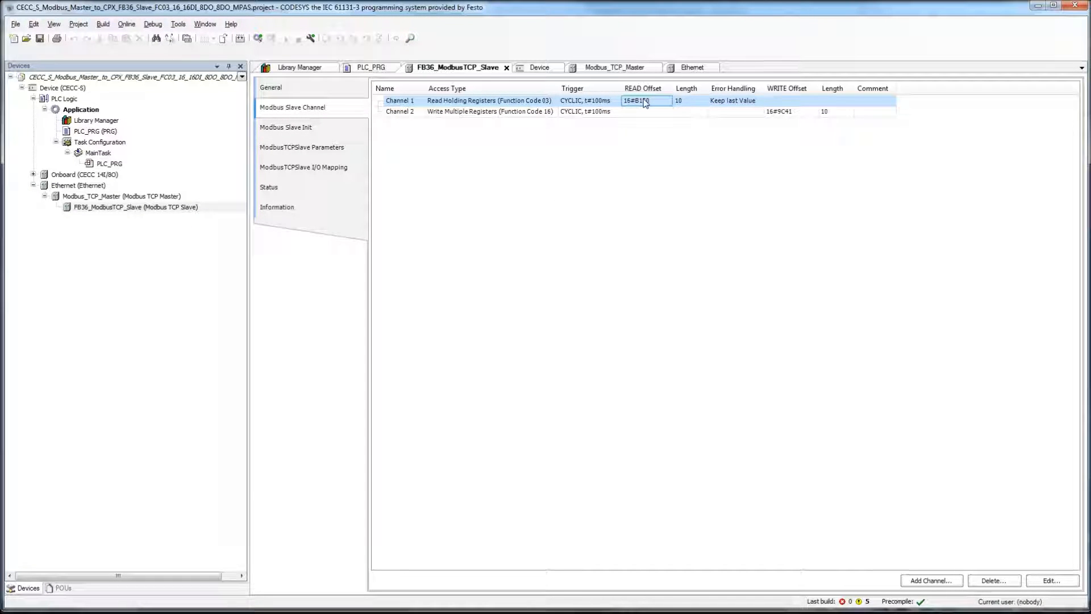
Step: Review FB36_ModbusTCP_Slave's Channel 2 write offset and the variables mapped to its read registers in the main project
left_click(774, 113)
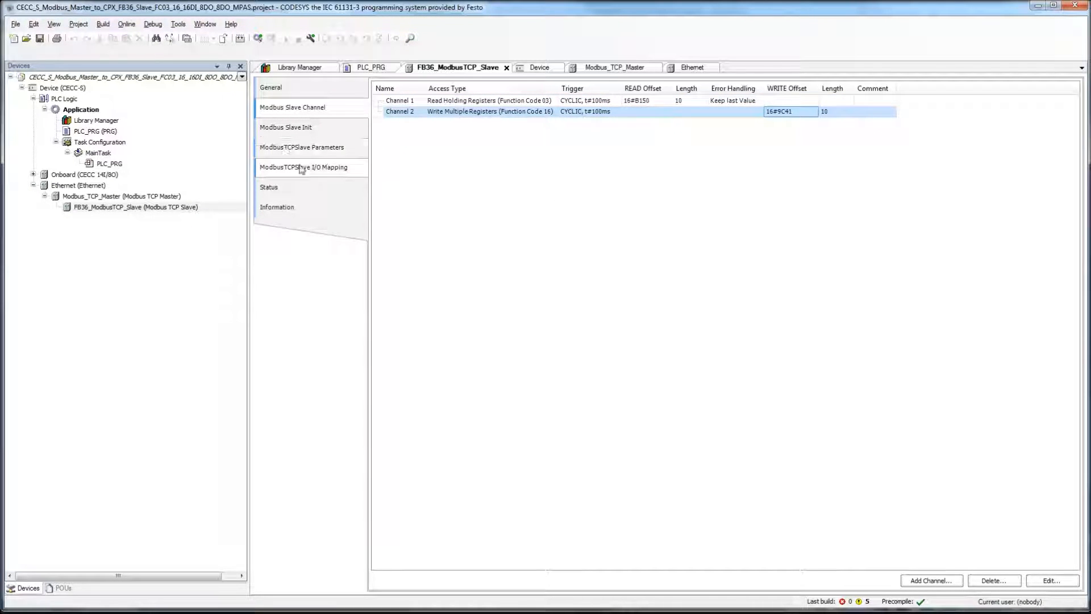
left_click(302, 167)
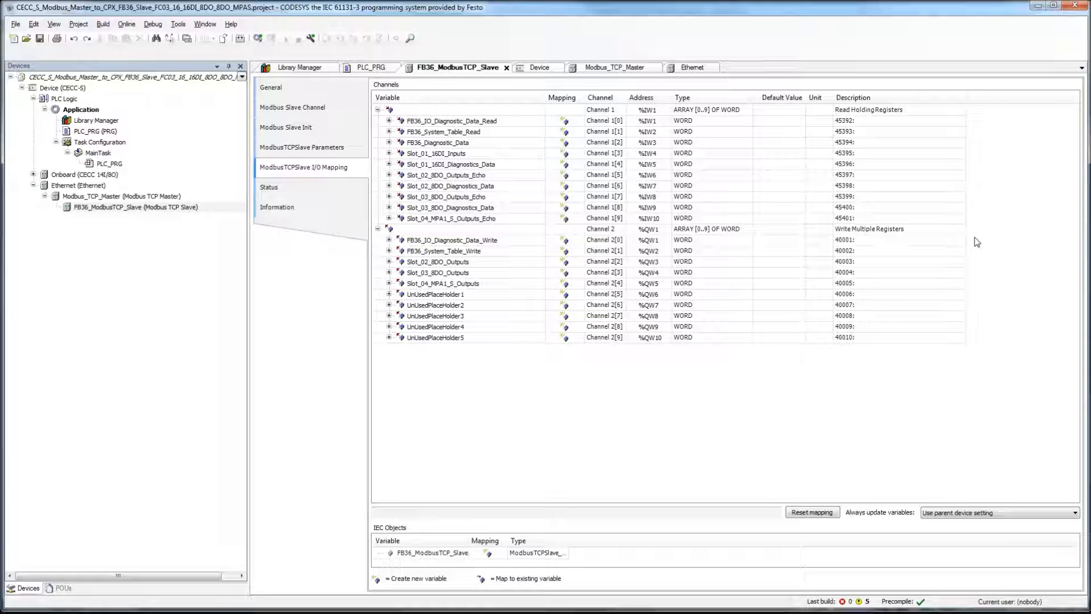
left_click(875, 111)
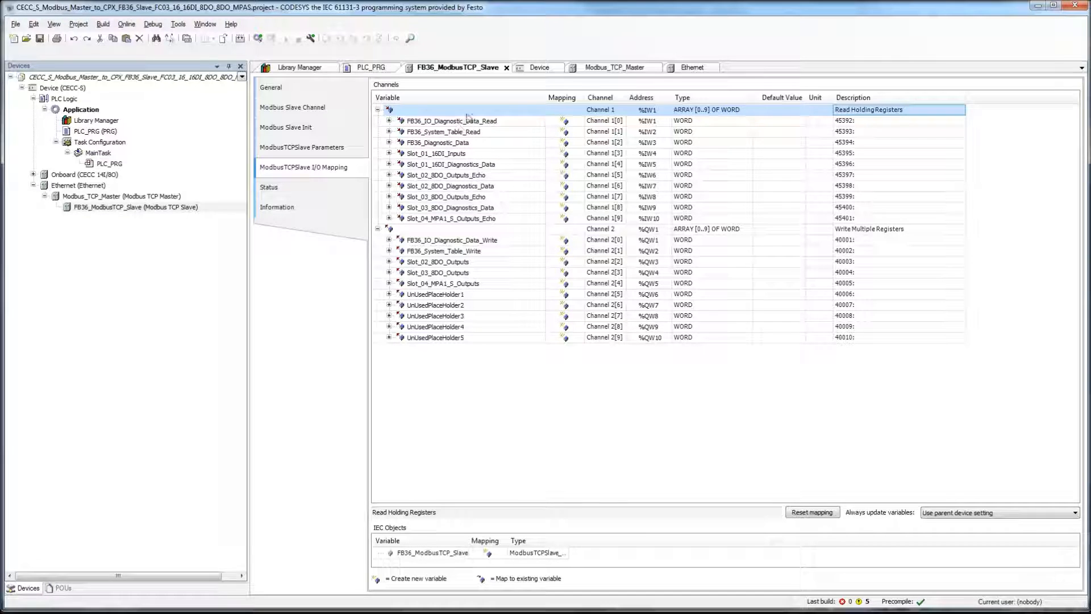
left_click(494, 122)
left_click(473, 131)
left_click(480, 144)
left_click(481, 142)
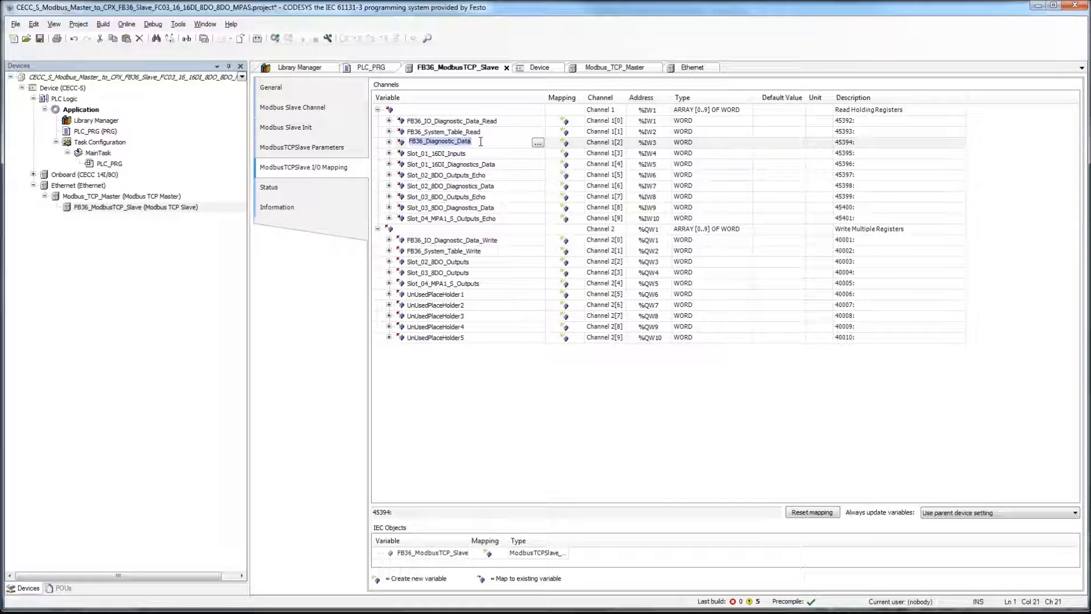
left_click(483, 155)
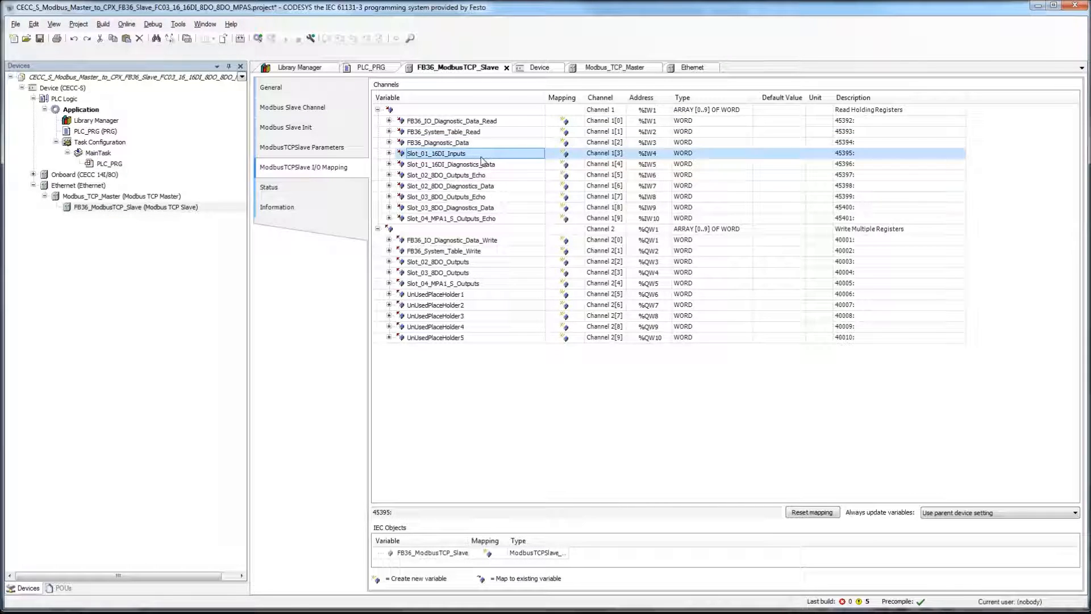
Step: Inspect the individual bits of the FB36_Diagnostic_Data word in the I/O mapping, then collapse them
left_click(479, 145)
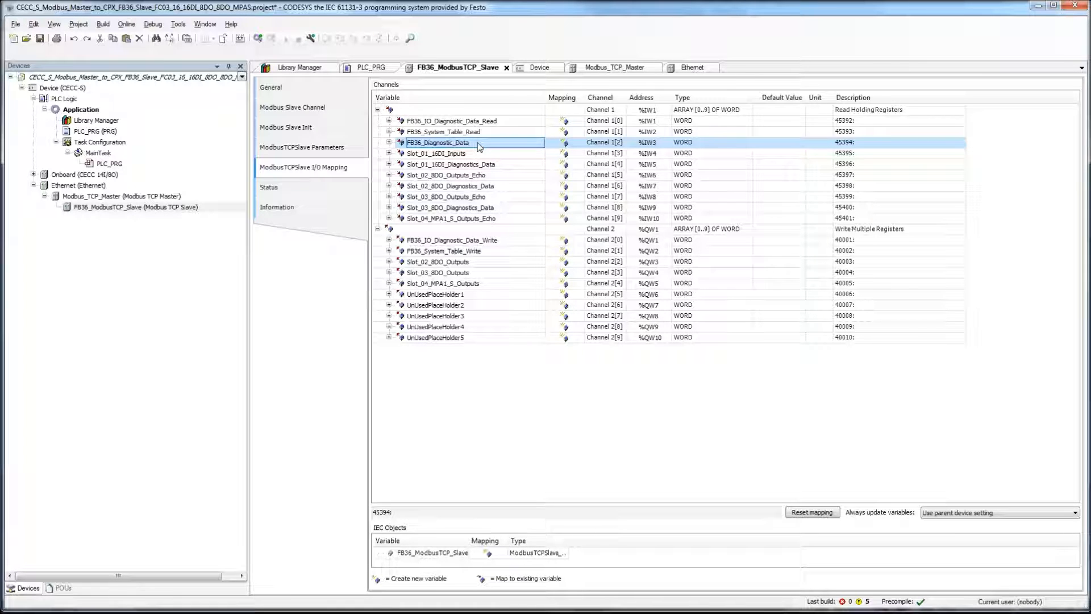
left_click(389, 142)
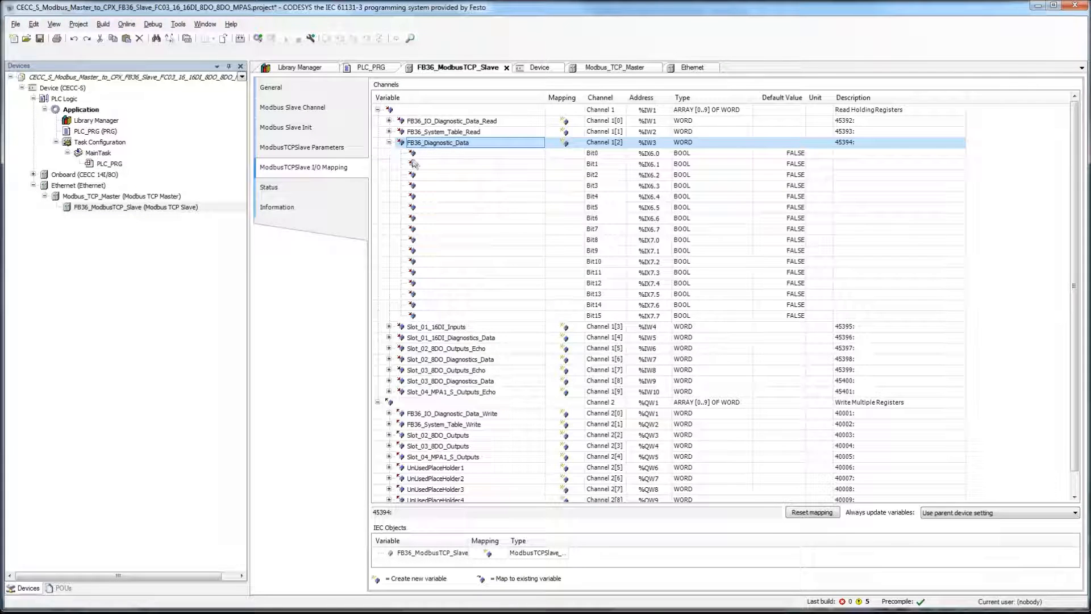
left_click(442, 154)
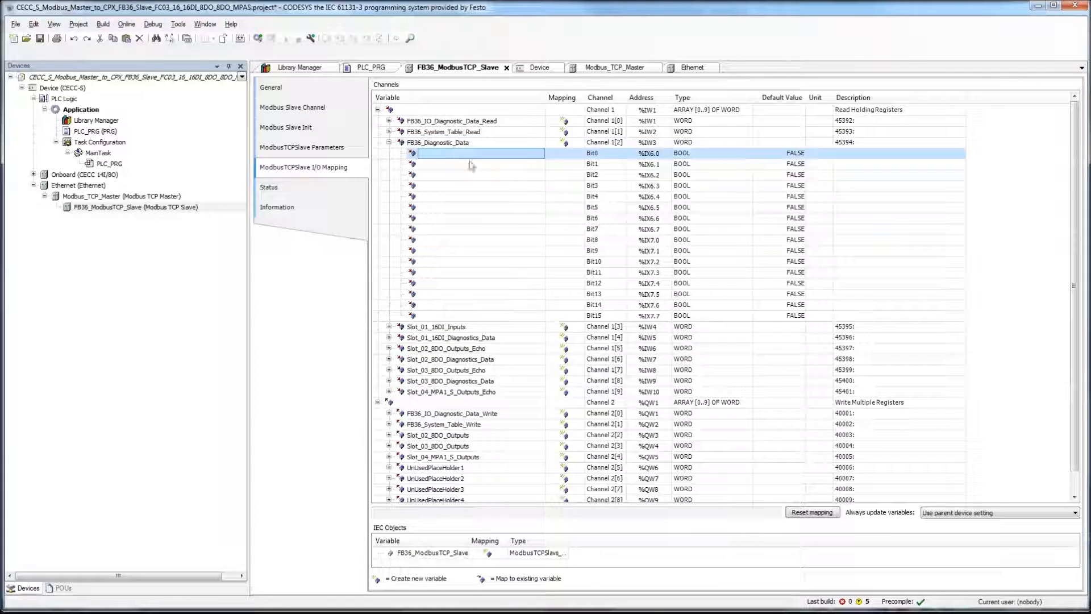
left_click(494, 145)
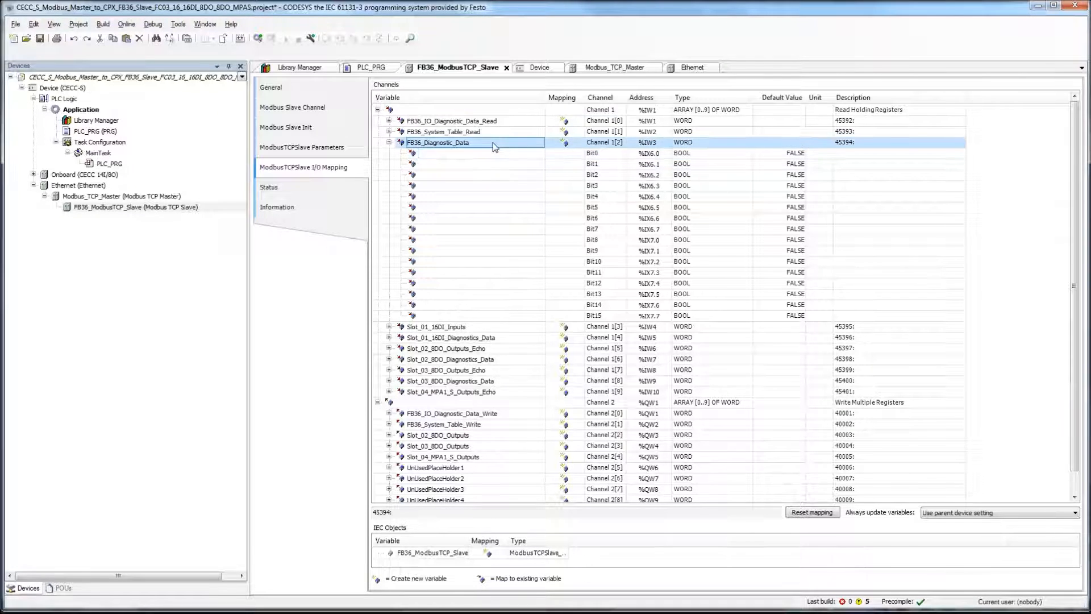
left_click(389, 142)
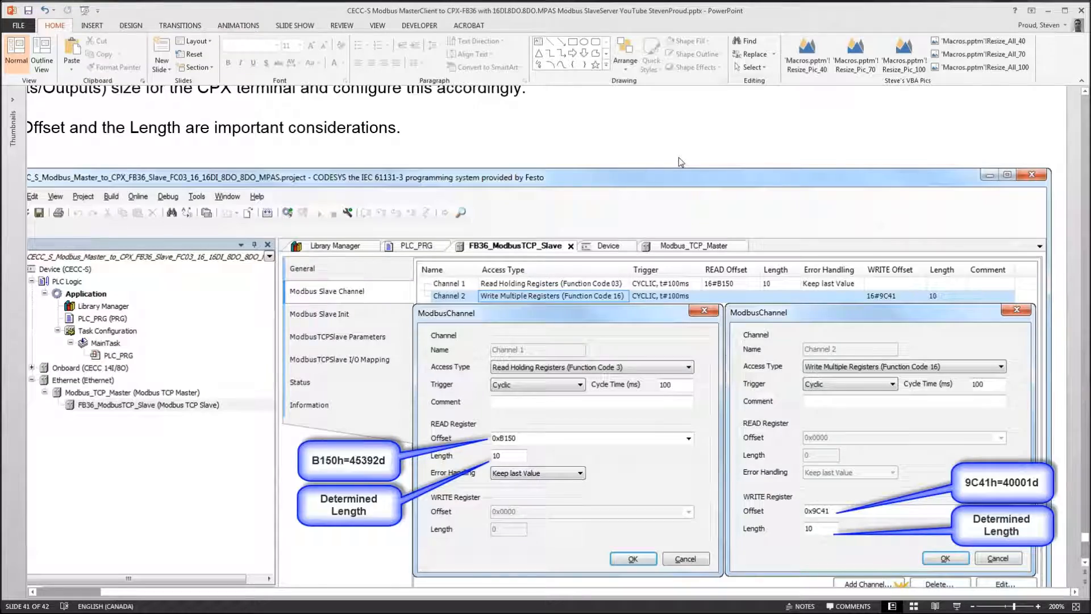
Step: Check the remaining slave function code slides in PowerPoint, then return to CODESYS and close the DeleteLater project
scroll(681, 162, "down", 8)
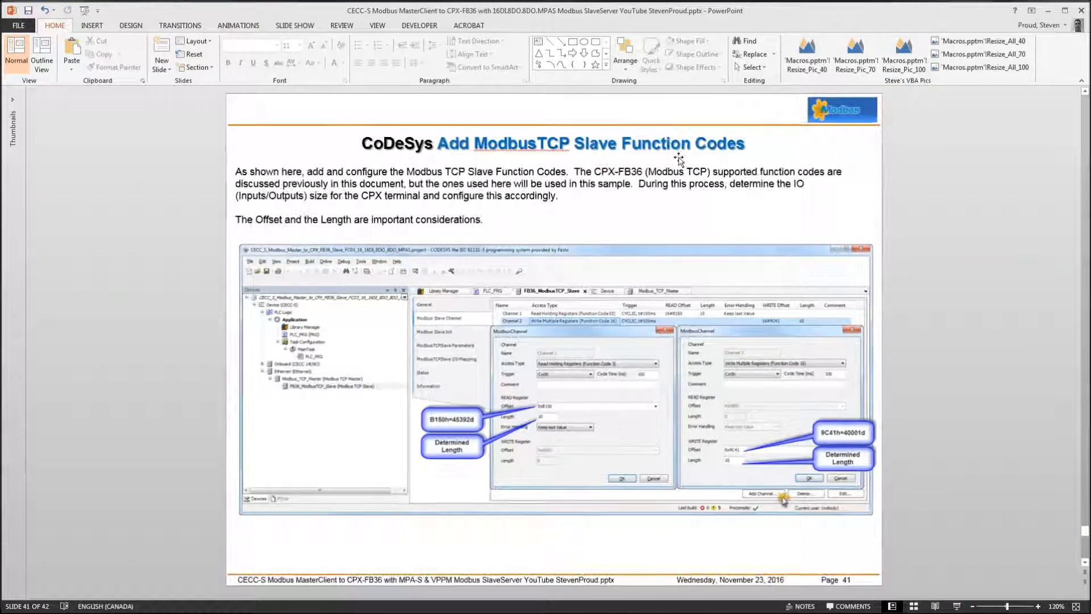
scroll(680, 162, "down", 2)
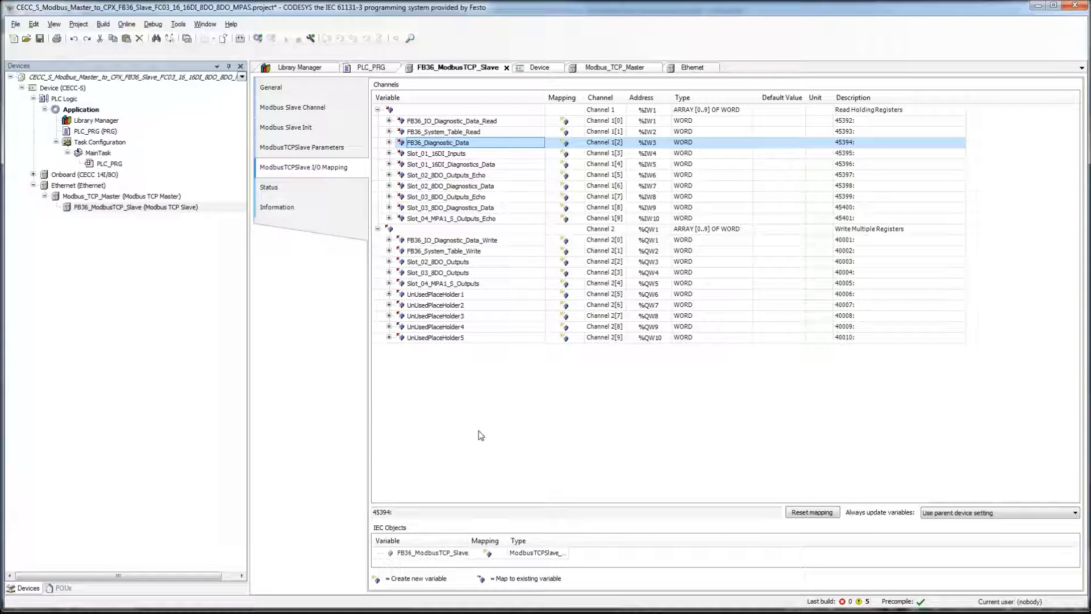
left_click(481, 436)
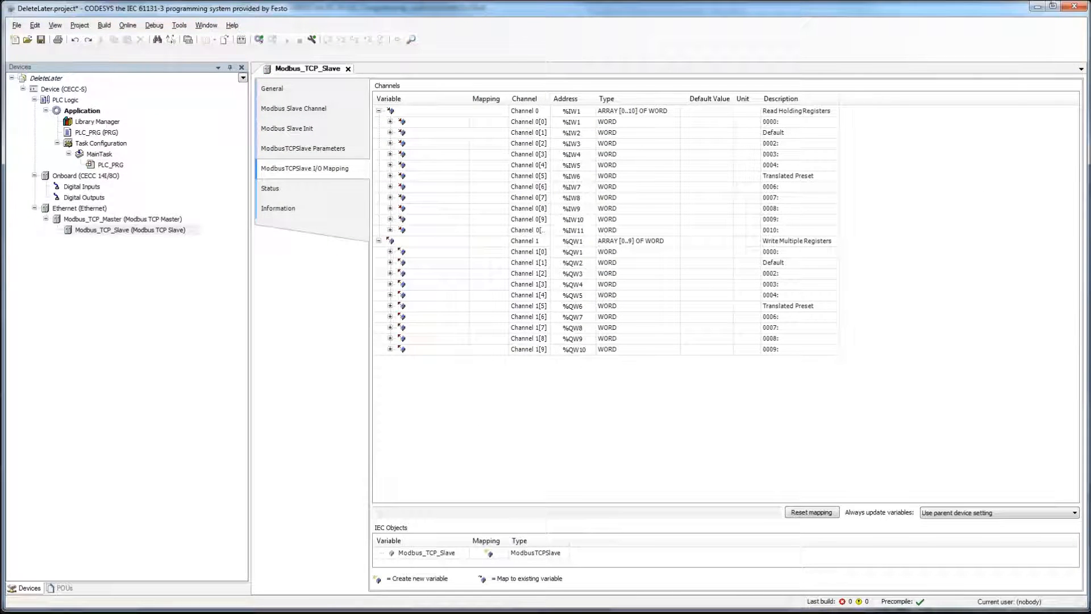
left_click(1080, 12)
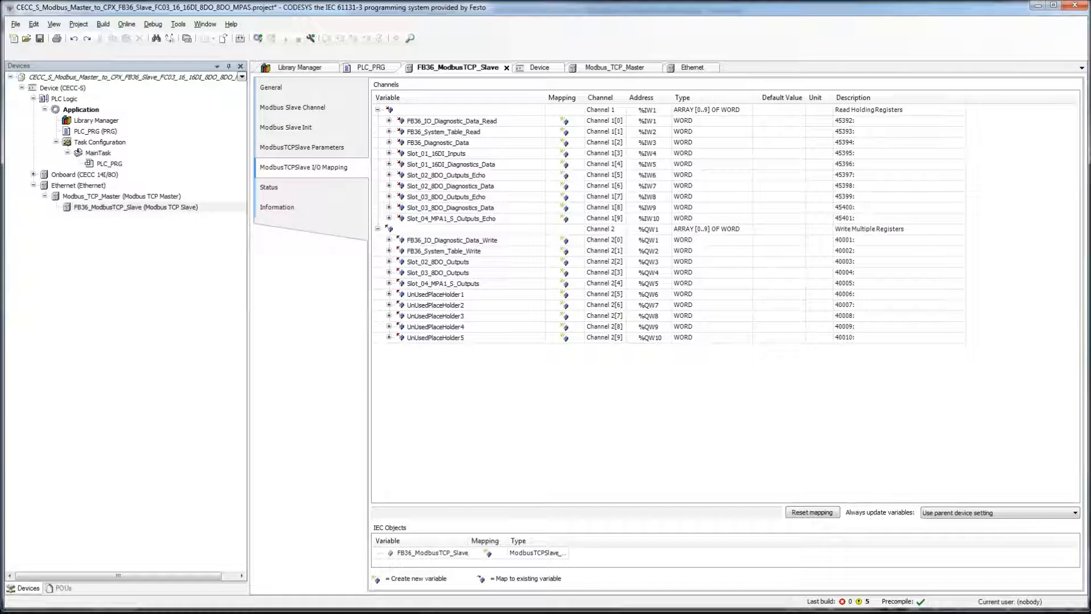
Step: Open the CECC-S device in the main Modbus project and view its PLC settings
double_click(81, 90)
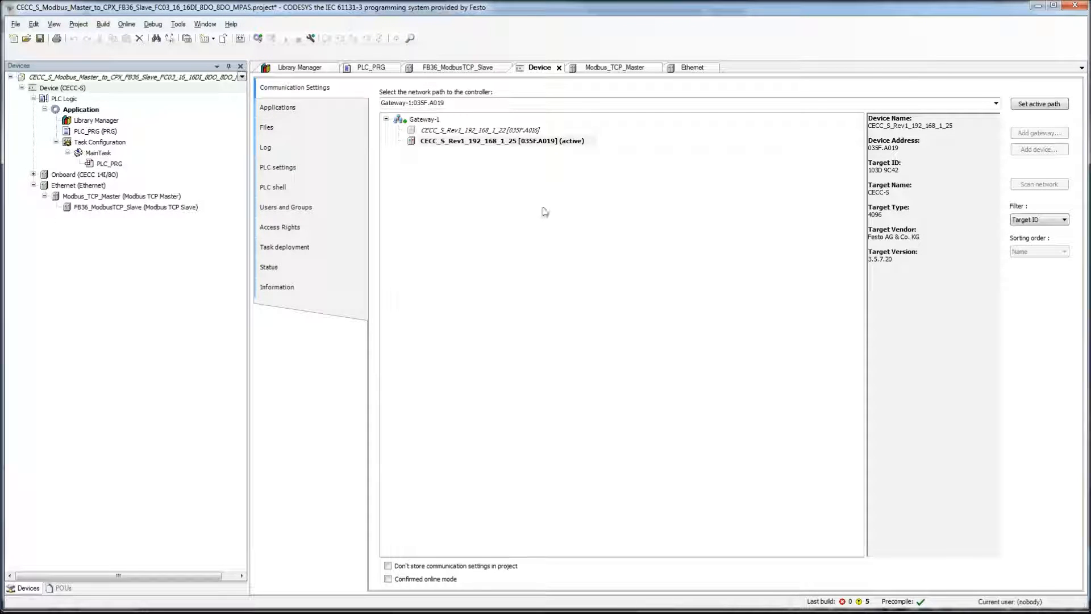
left_click(278, 168)
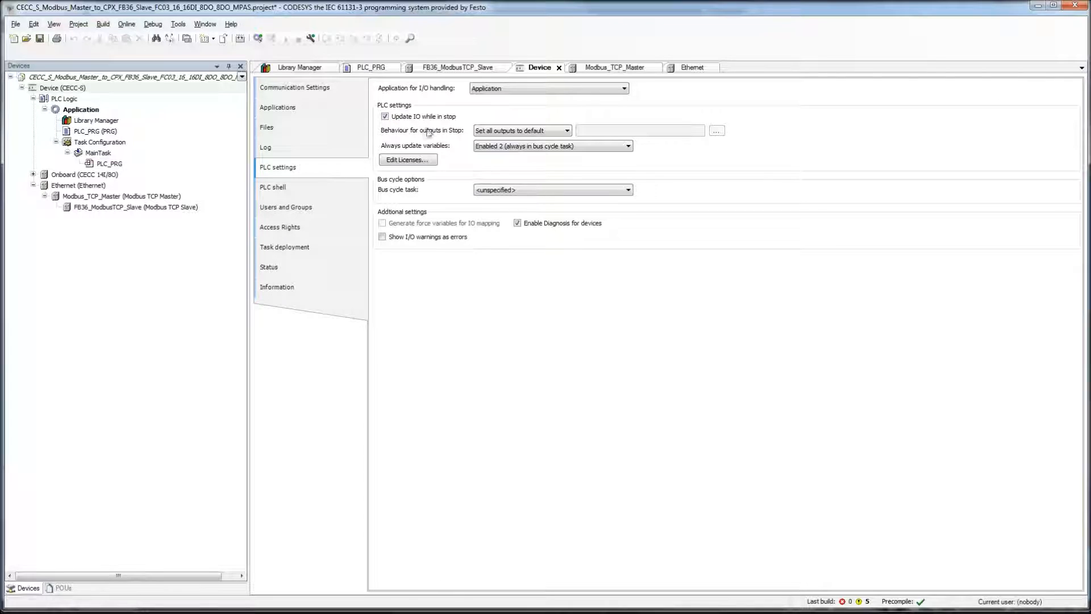
Step: Check the always-update-variables options in the Device's PLC settings and the matching setting in FB36_ModbusTCP_Slave's I/O mapping
left_click(620, 148)
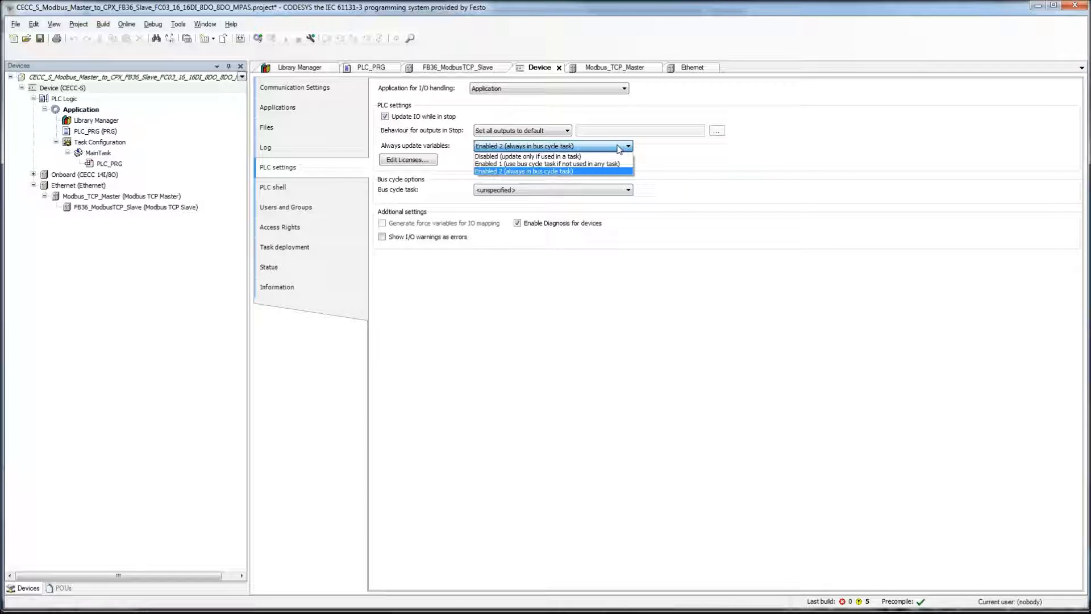
left_click(691, 161)
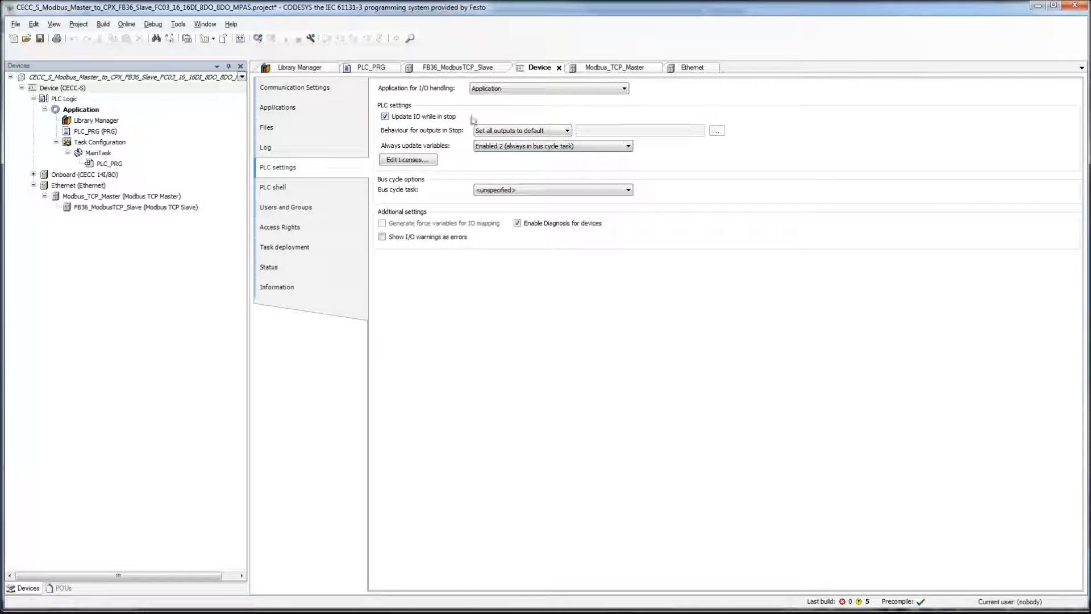
double_click(102, 208)
left_click(970, 513)
left_click(967, 517)
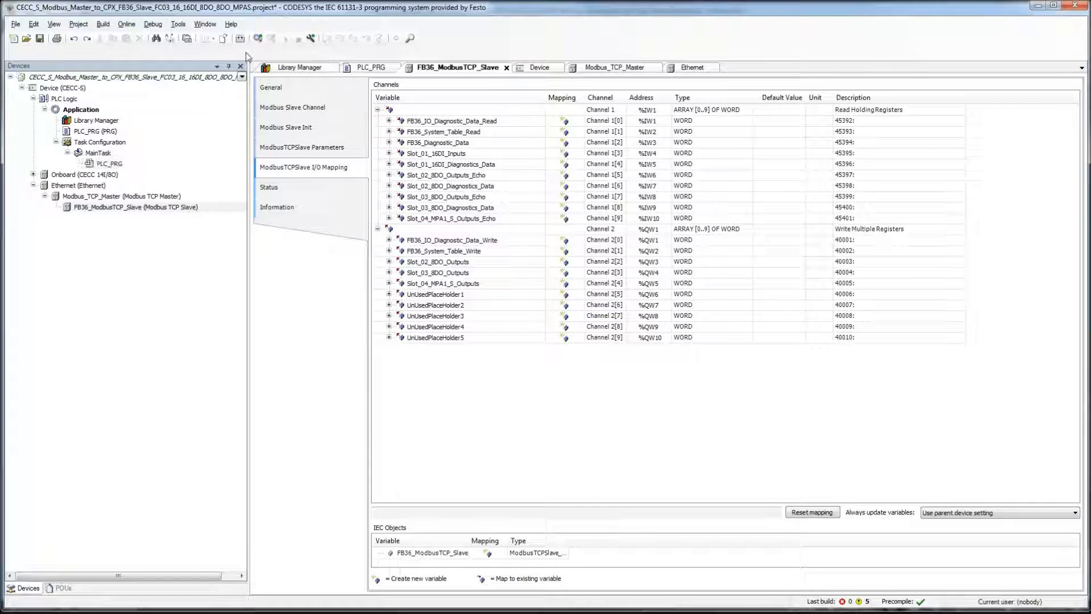
Step: Set the Device's active communication path to CECC_S_Rev1_192_168_1_25 and save the project
double_click(74, 88)
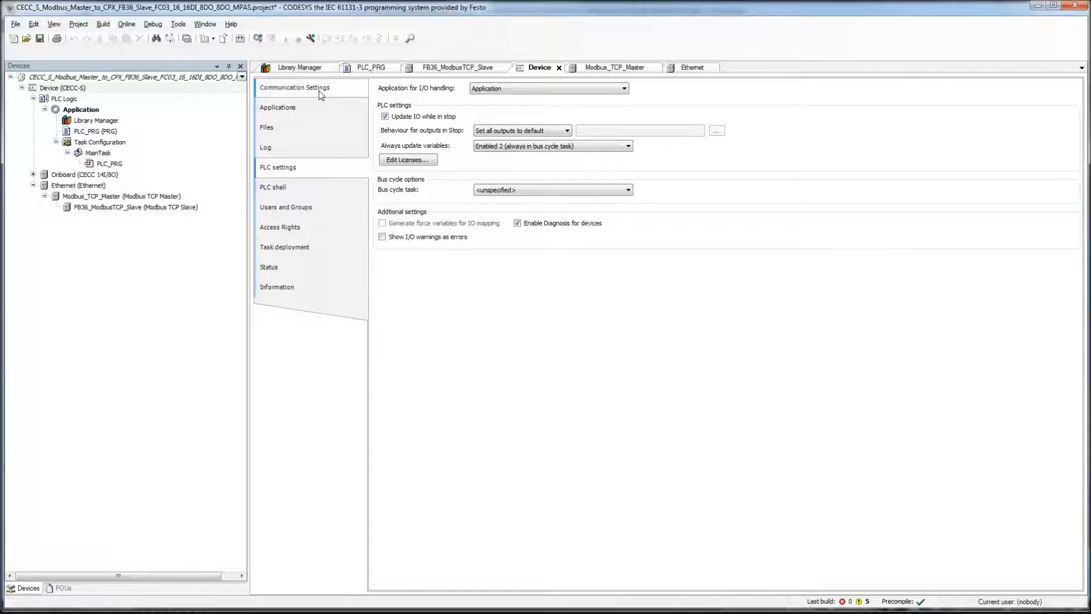
left_click(319, 90)
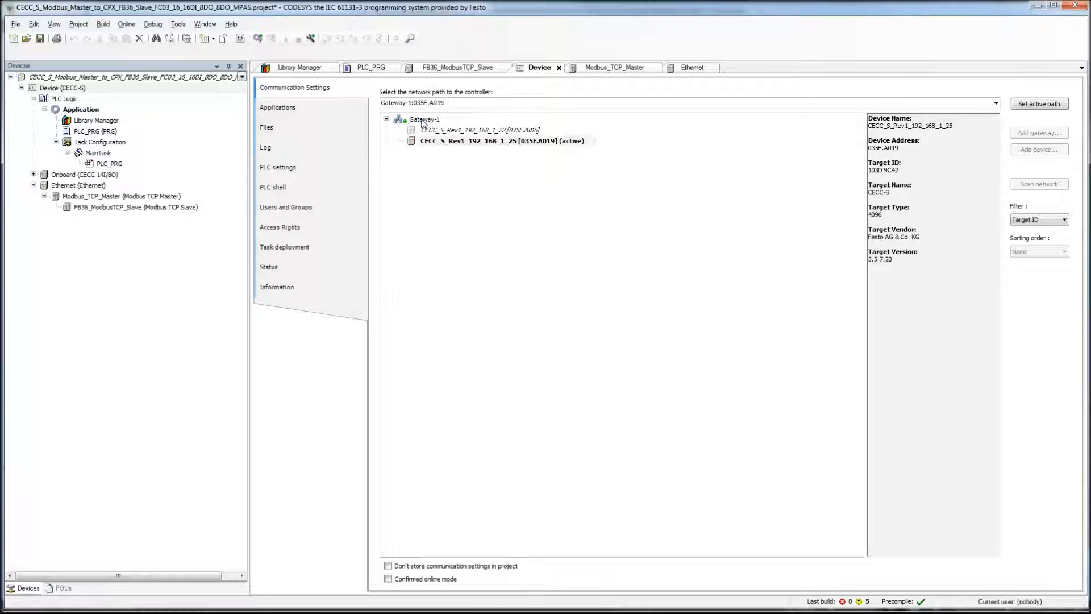
left_click(483, 131)
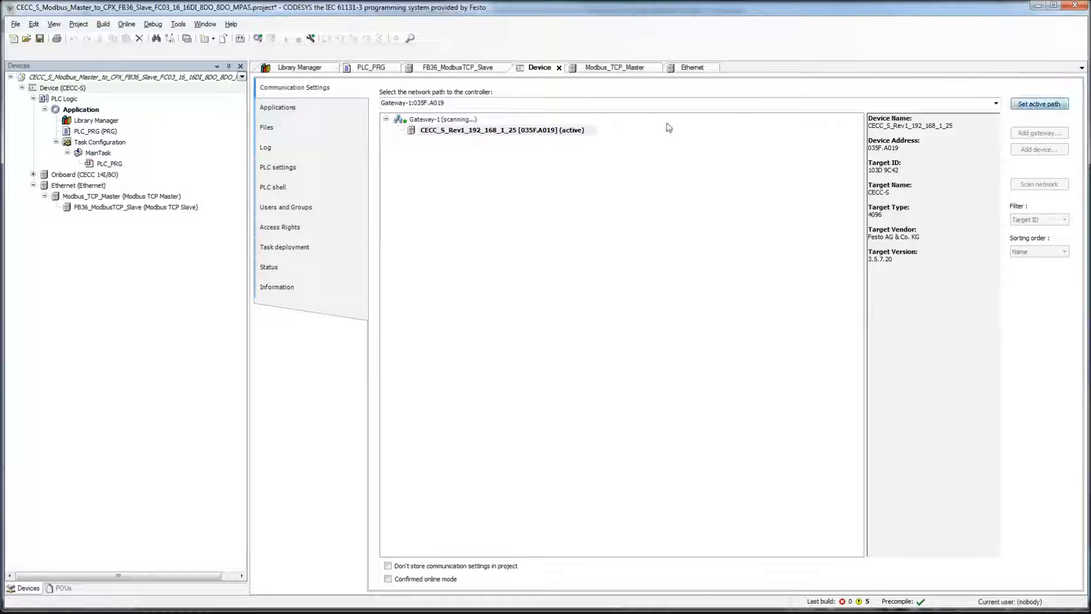
left_click(39, 38)
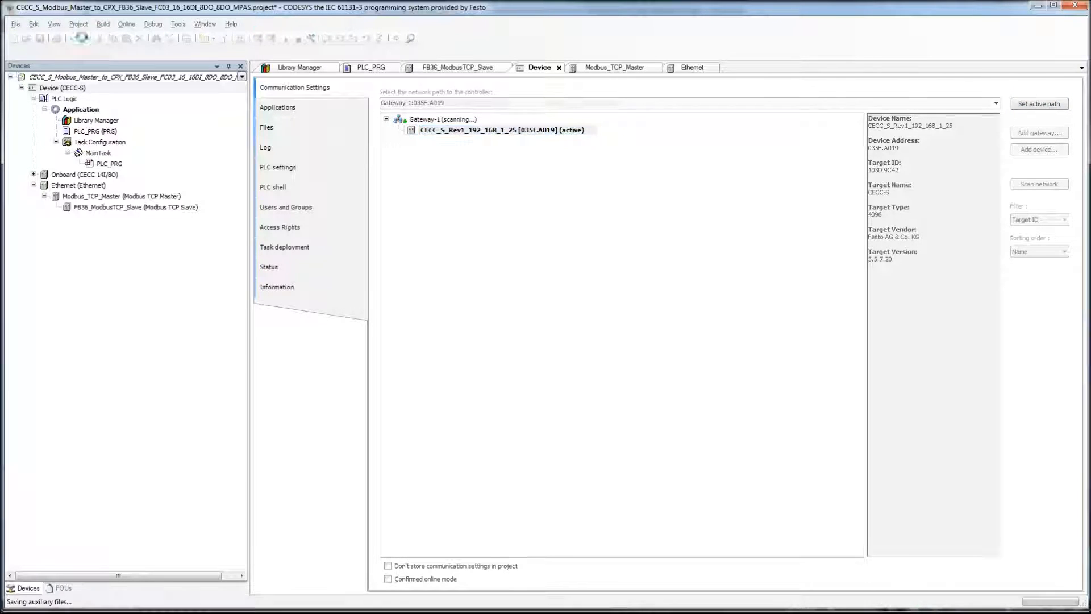
Step: Clean all applications in the project and rebuild the active application
left_click(126, 25)
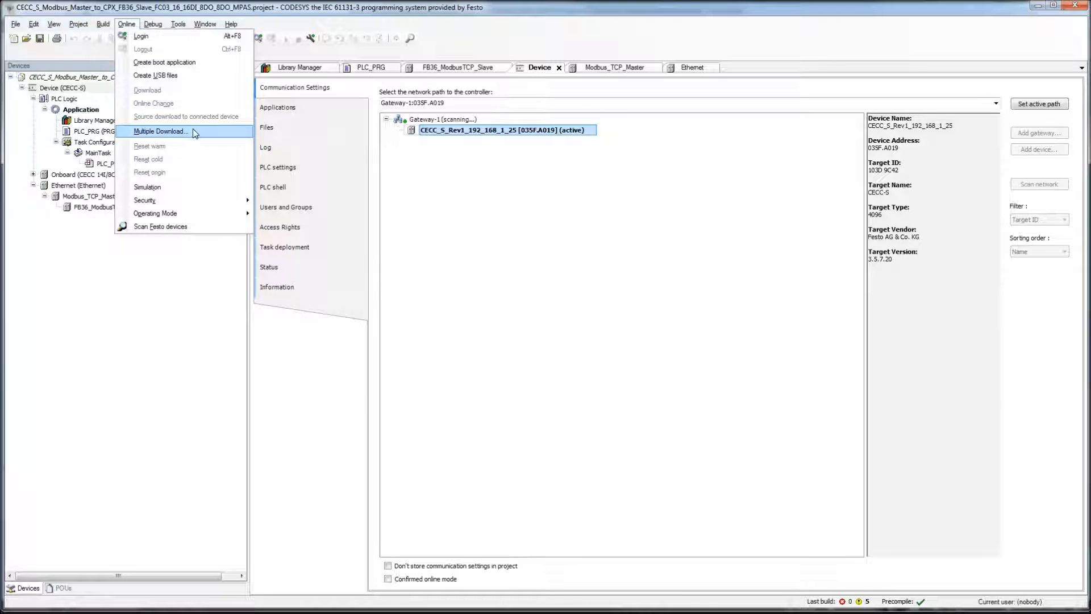
left_click(131, 104)
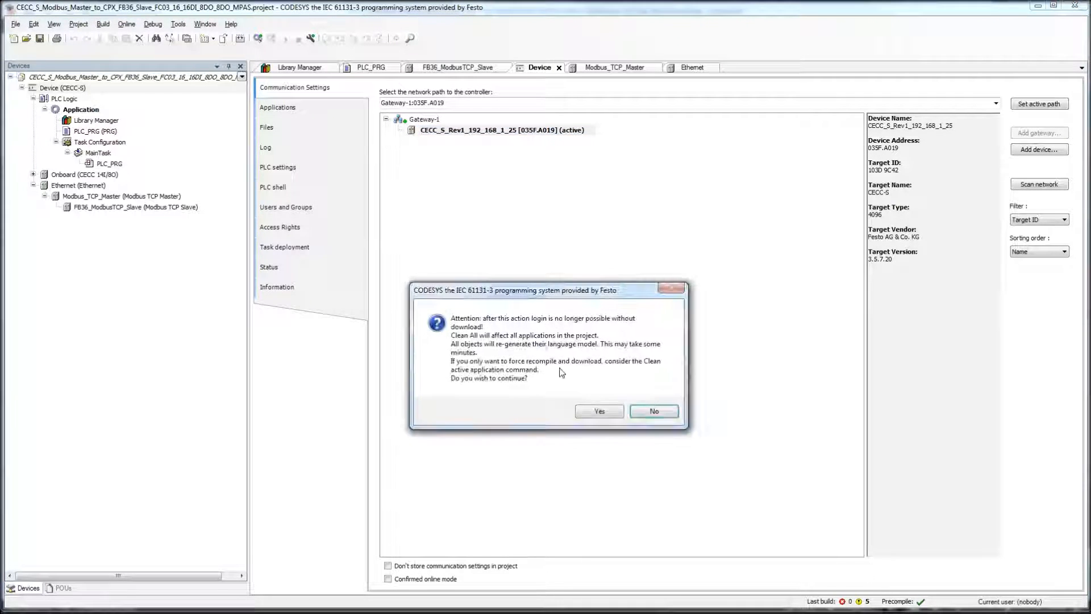
left_click(598, 410)
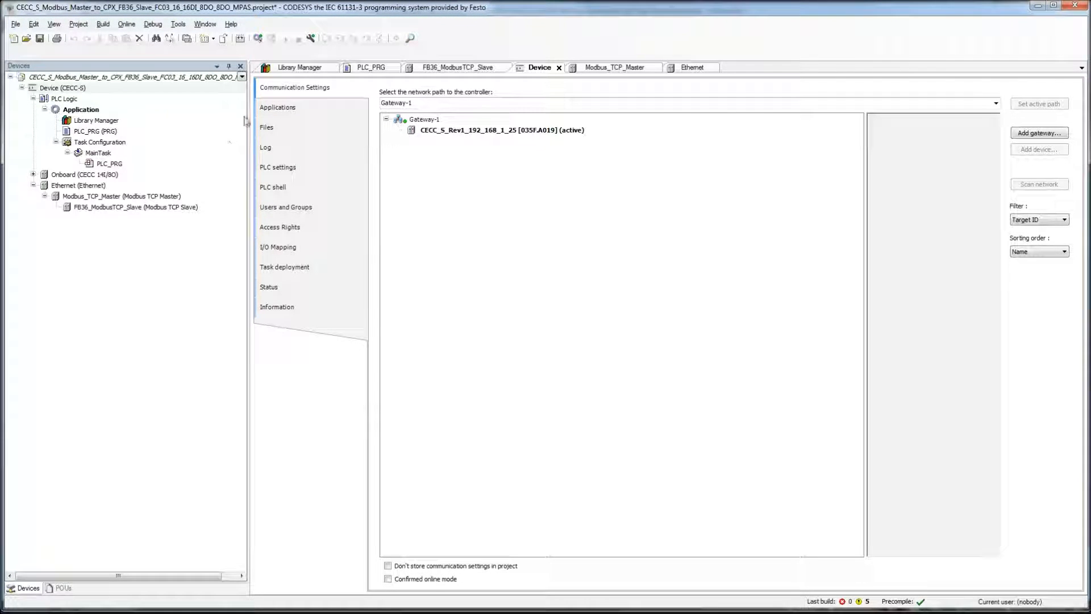
left_click(103, 24)
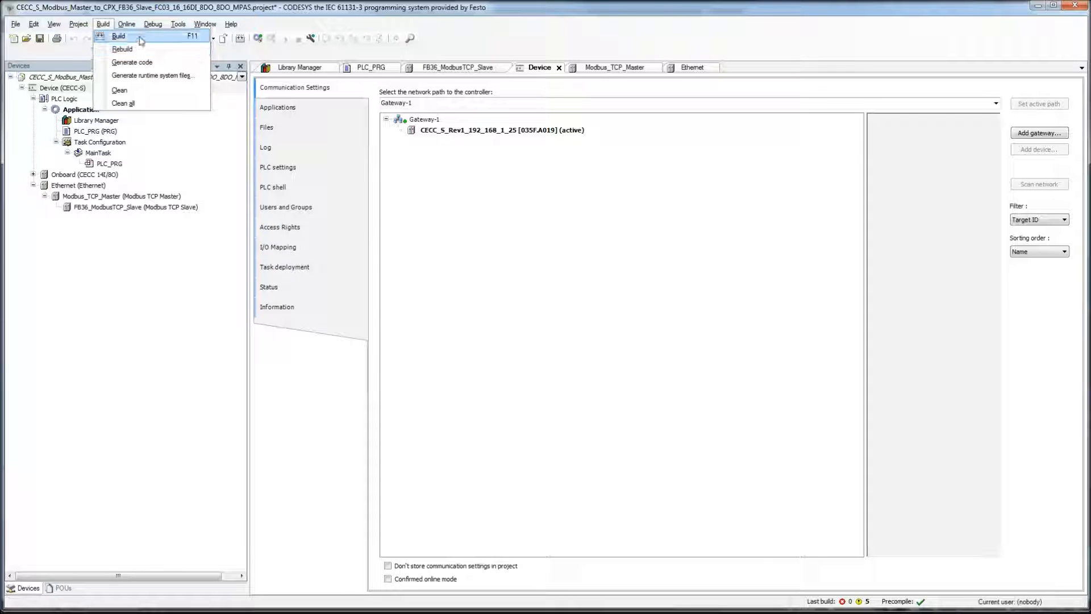
left_click(122, 49)
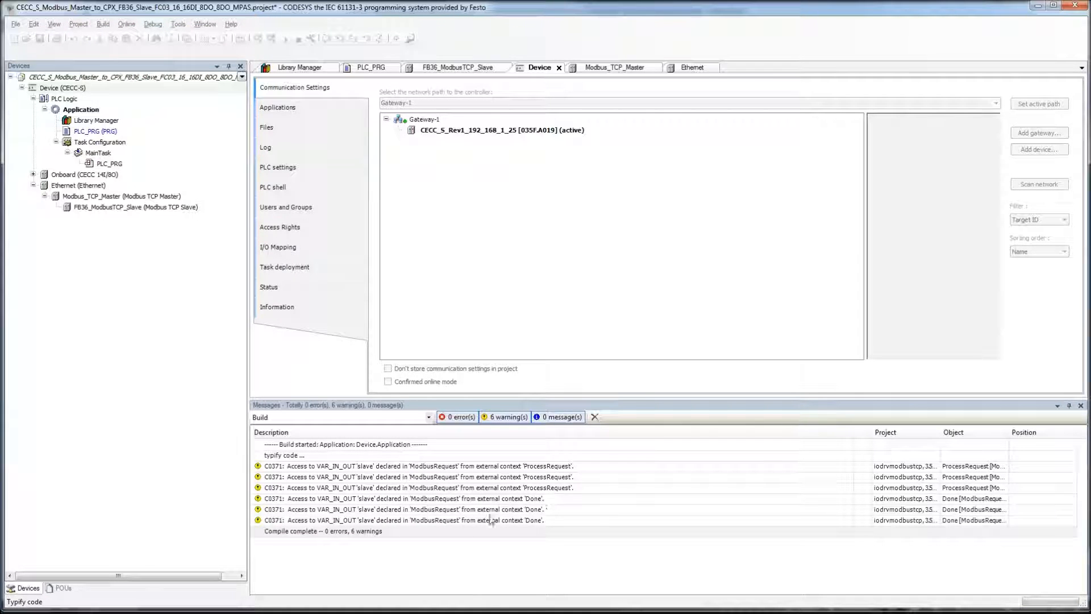
Step: Trace the build warnings to the IoDrvModbusTCP library in the Library Manager and check its effective version and dependencies
left_click(377, 522)
left_click(307, 467)
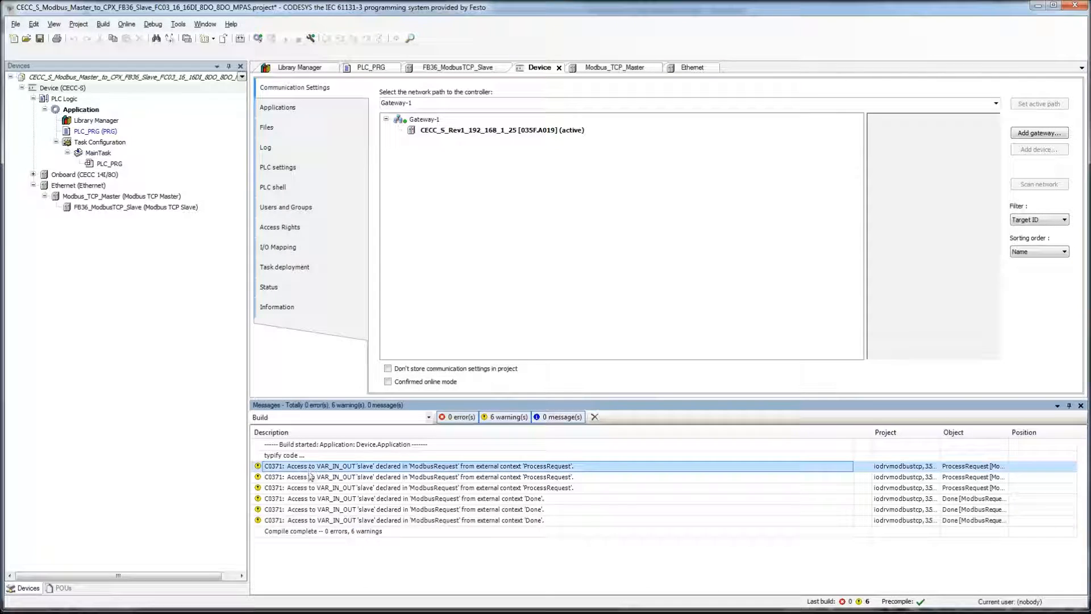
double_click(114, 120)
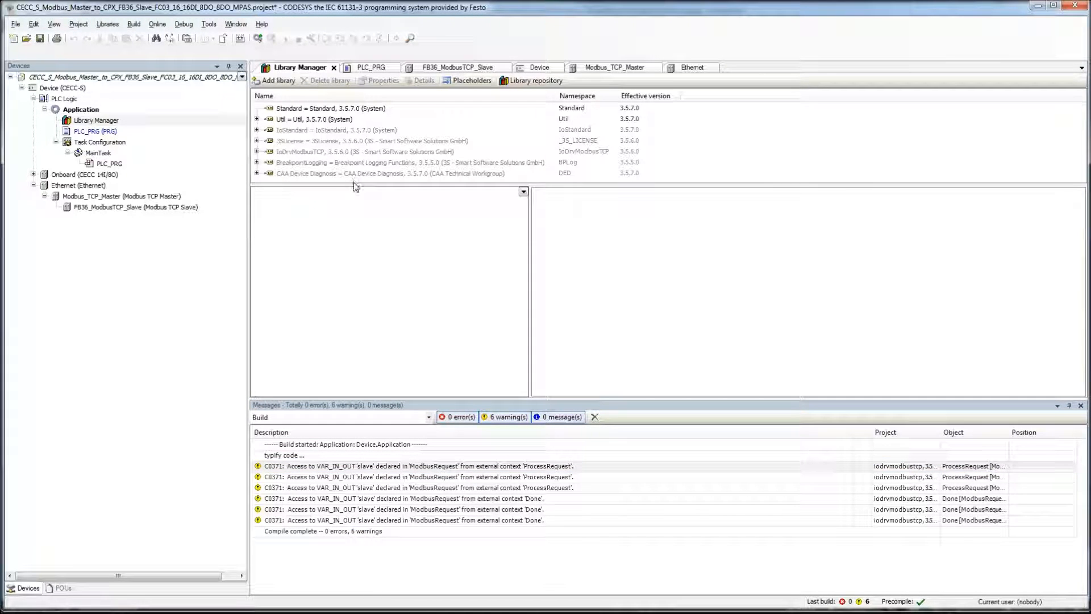
left_click_drag(372, 185, 371, 236)
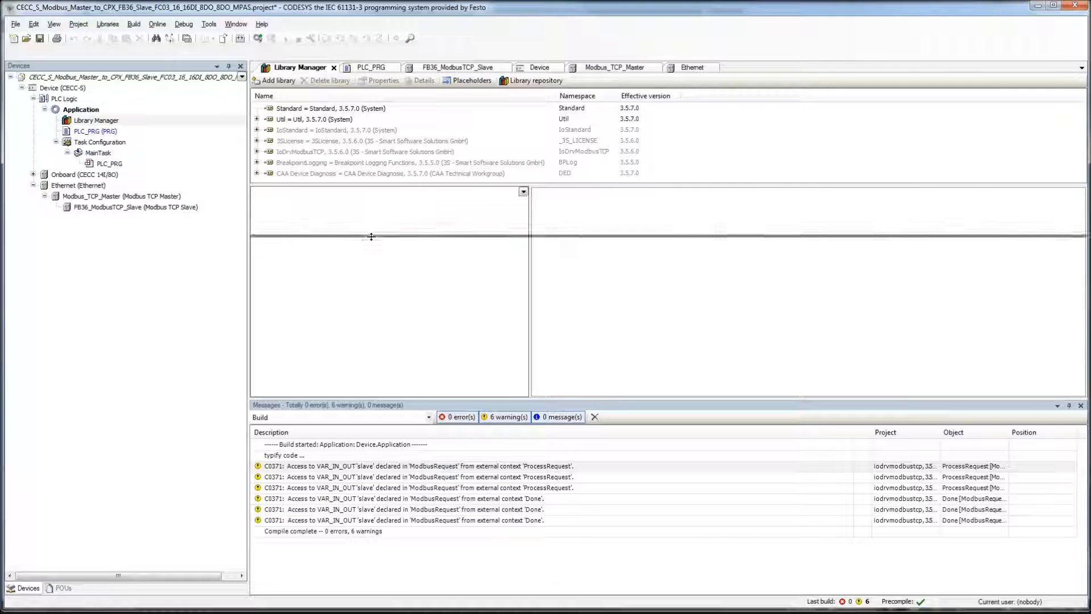
left_click(318, 145)
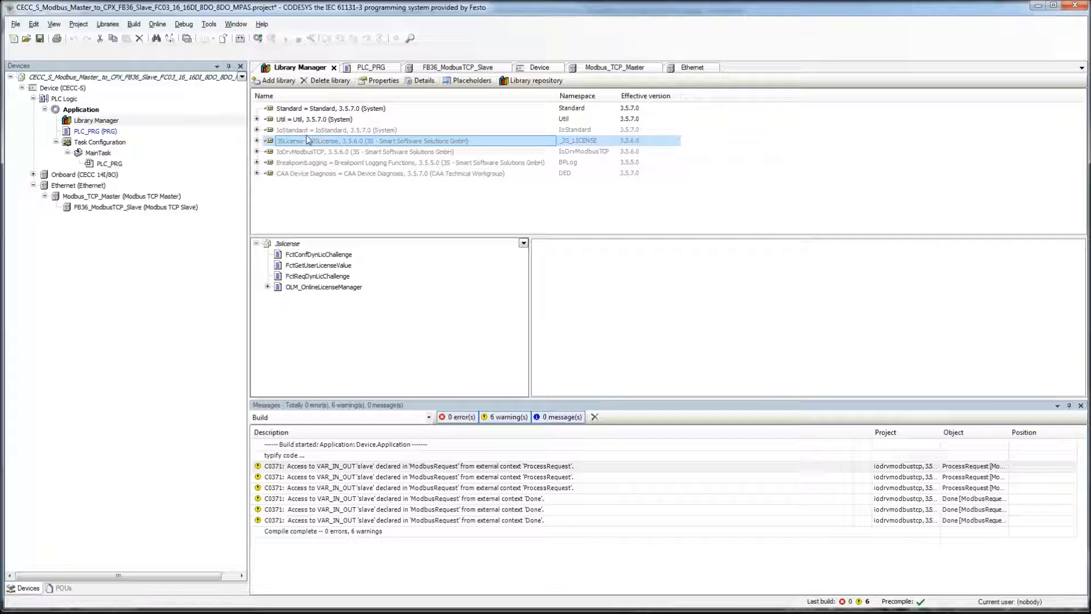
left_click(349, 154)
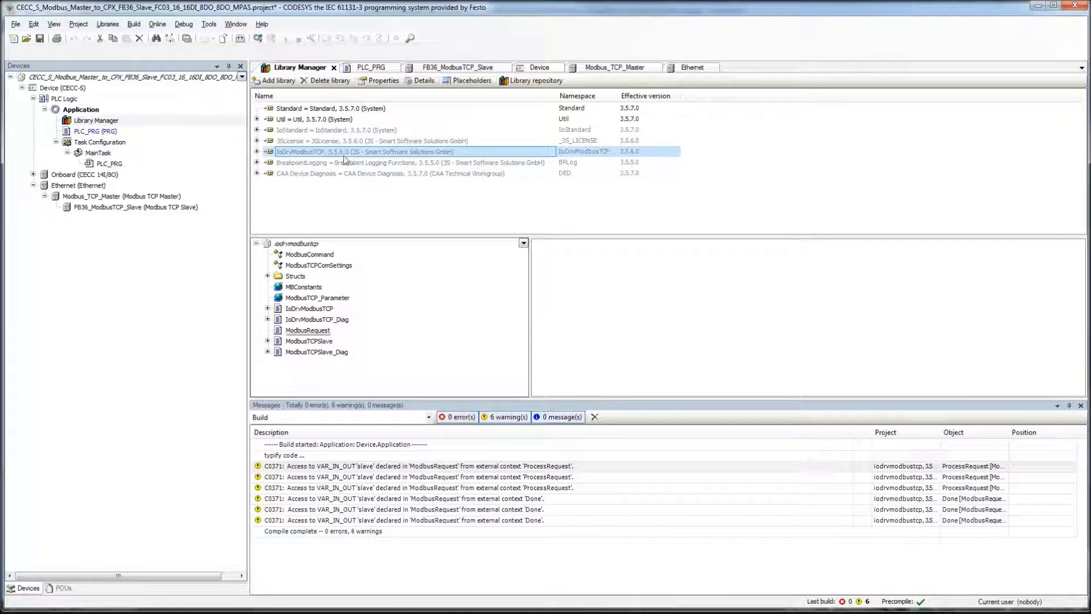
left_click(257, 152)
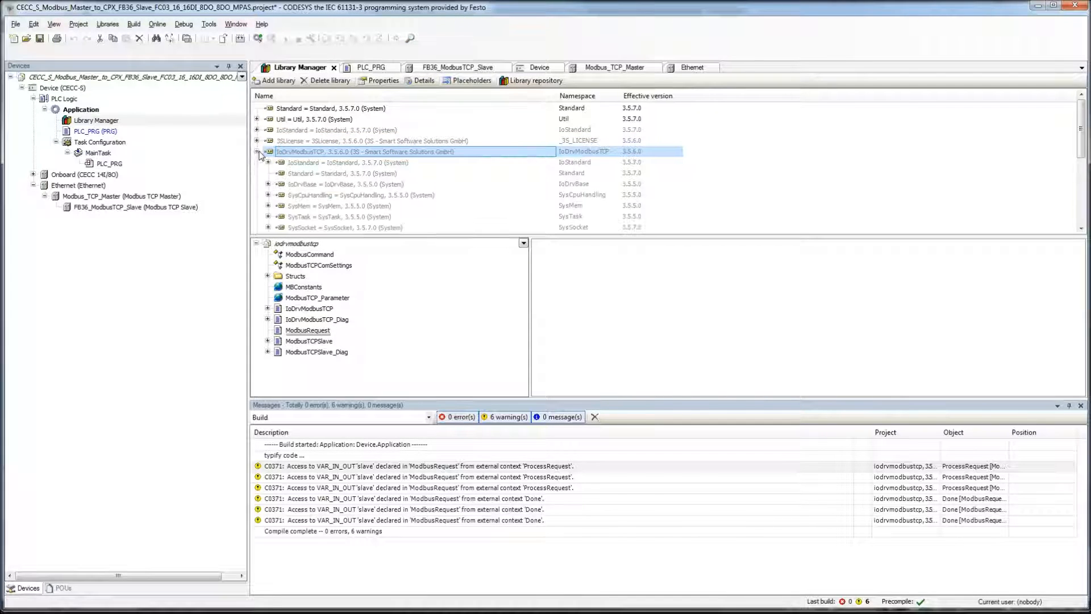
left_click(644, 155)
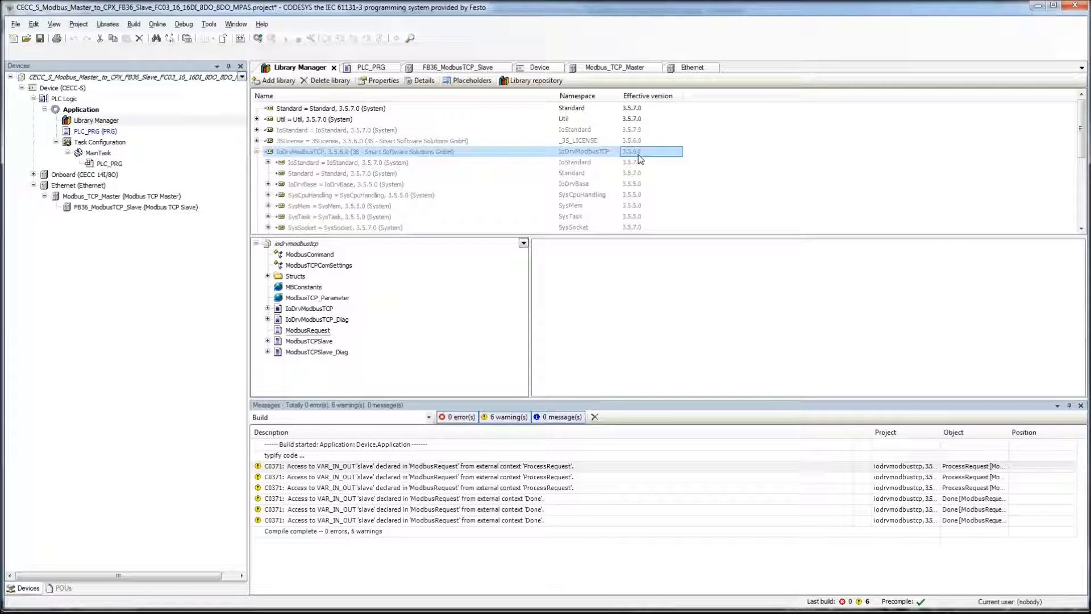
Step: Examine the C0371 build warnings about VAR_IN_OUT 'slave' access in ModbusRequest for both the ProcessRequest and Done contexts
left_click(500, 520)
left_click(516, 474)
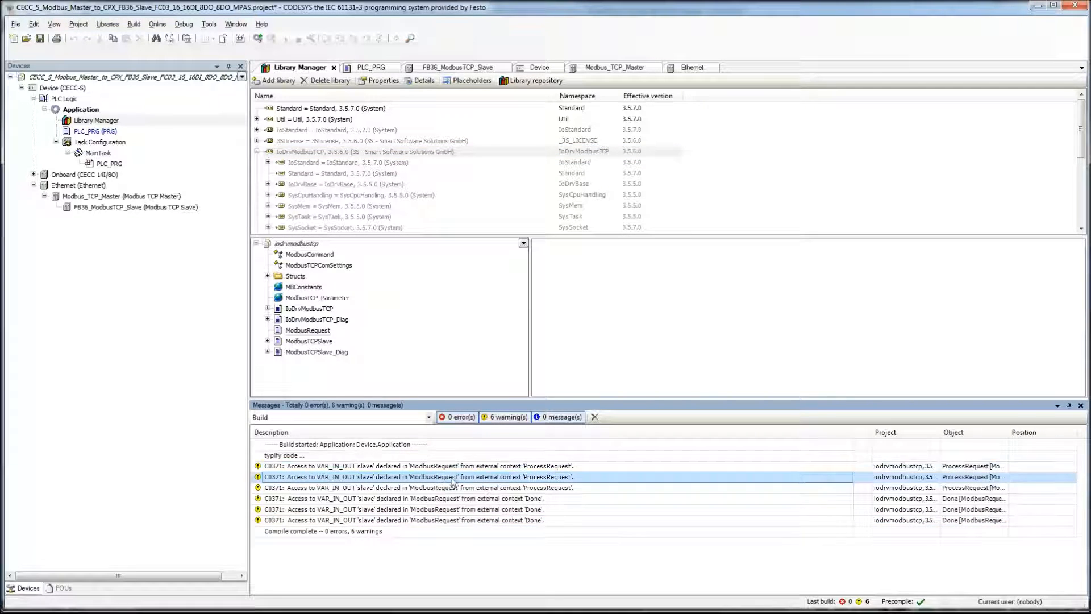
left_click(437, 520)
left_click(436, 509)
left_click(433, 498)
left_click(438, 487)
left_click(442, 478)
left_click(445, 467)
left_click(373, 480)
left_click(388, 468)
left_click(395, 478)
left_click(400, 498)
left_click(392, 520)
left_click(381, 509)
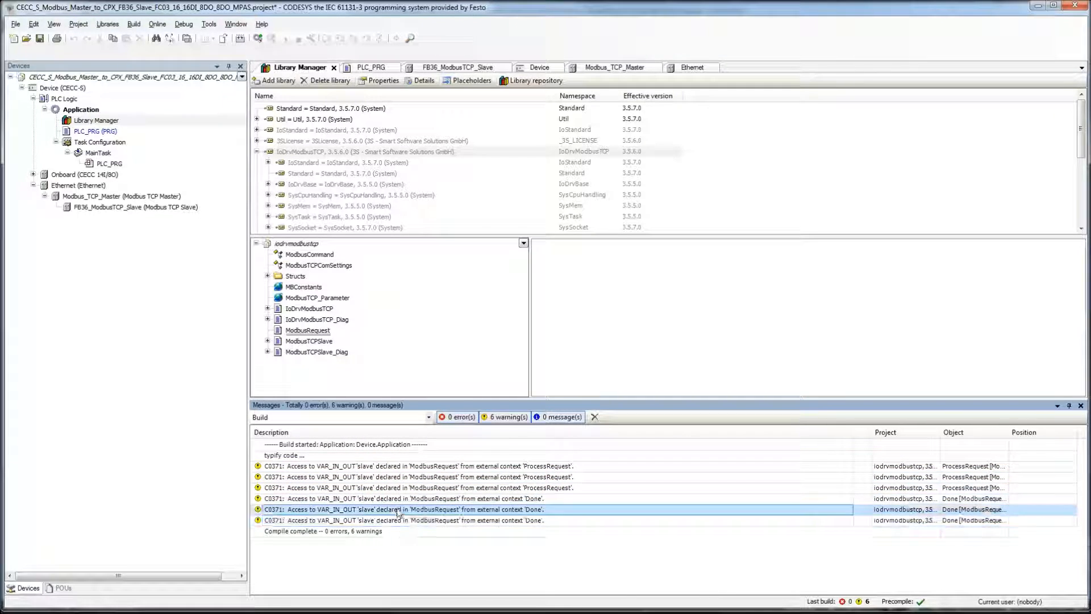
left_click(359, 488)
left_click(332, 520)
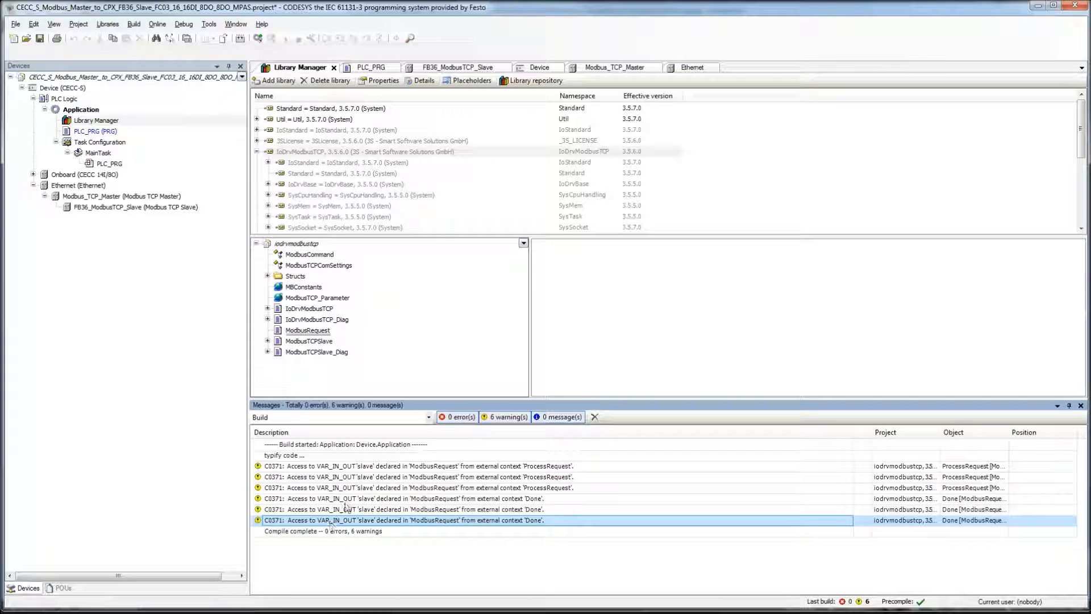
left_click(352, 466)
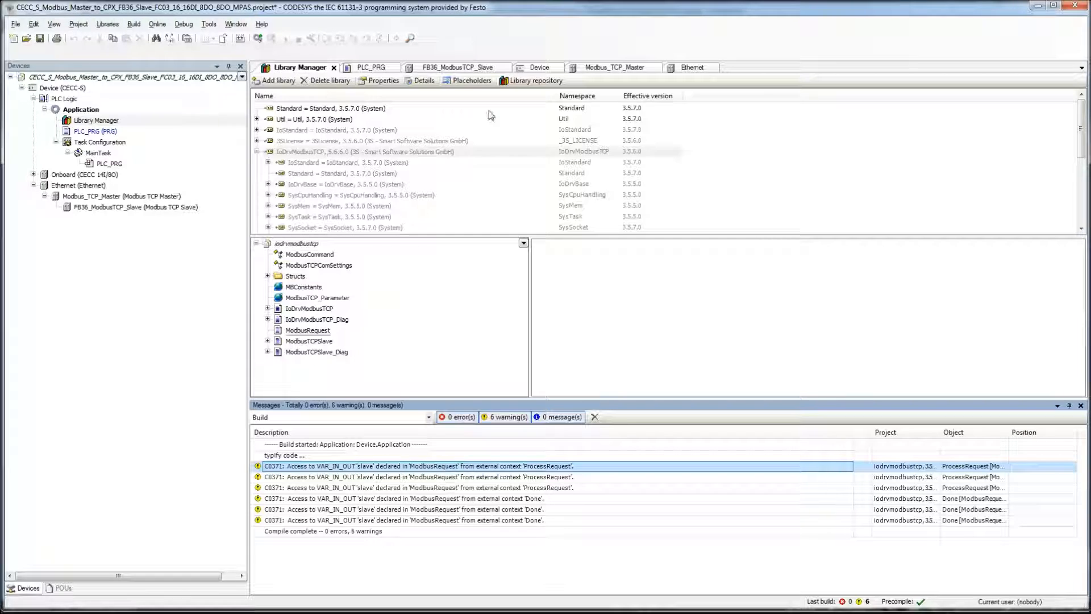
Step: Close all open editors and generate code for the application
left_click(334, 68)
left_click(206, 24)
left_click(229, 62)
left_click(126, 24)
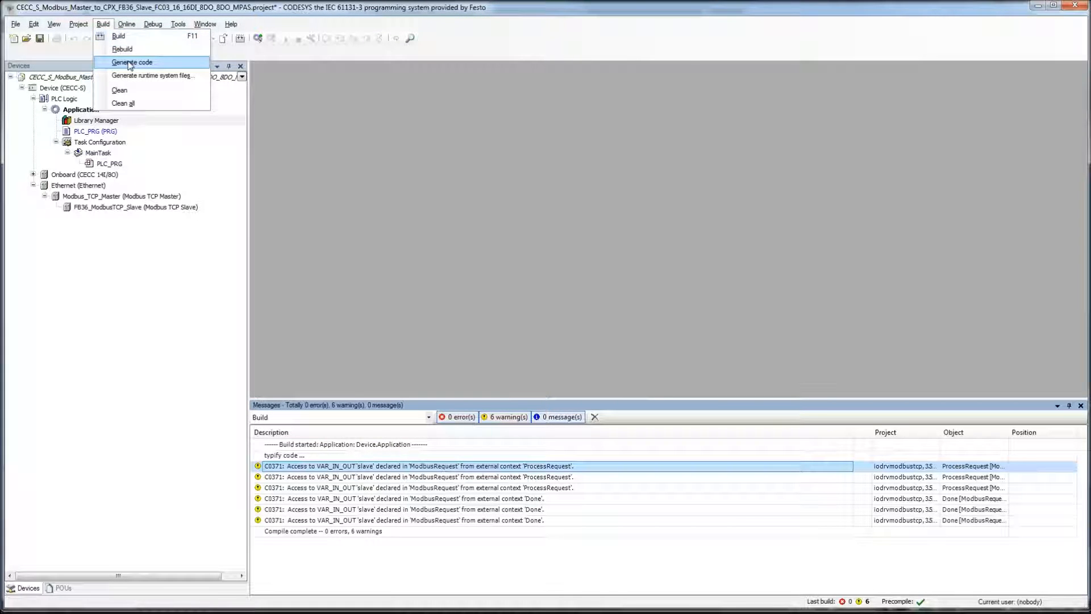
left_click(137, 62)
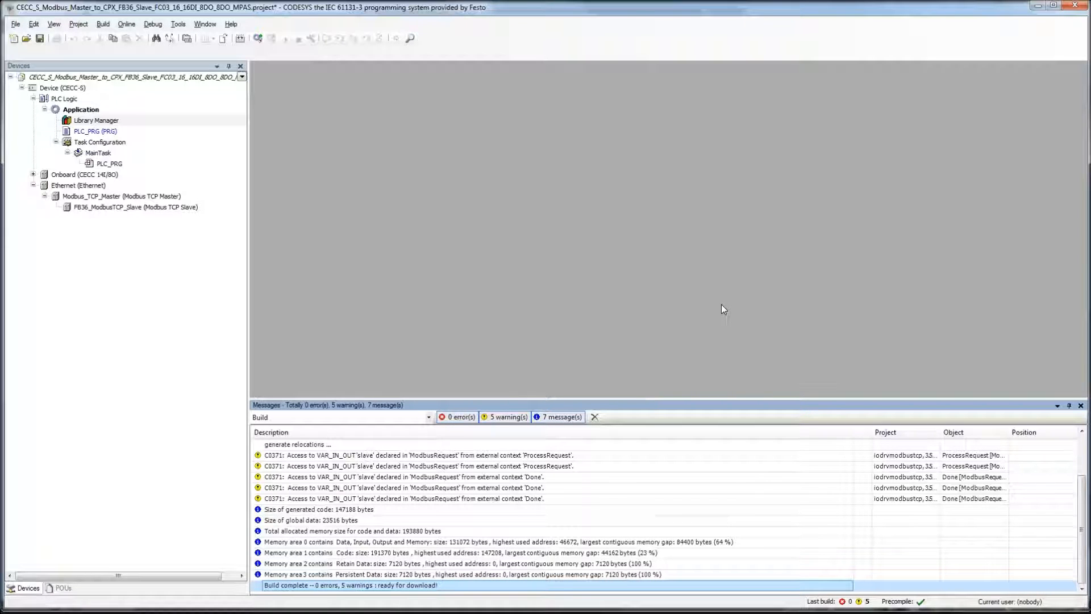
Step: Log in to the controller, download the application and start it
left_click(258, 38)
left_click(523, 371)
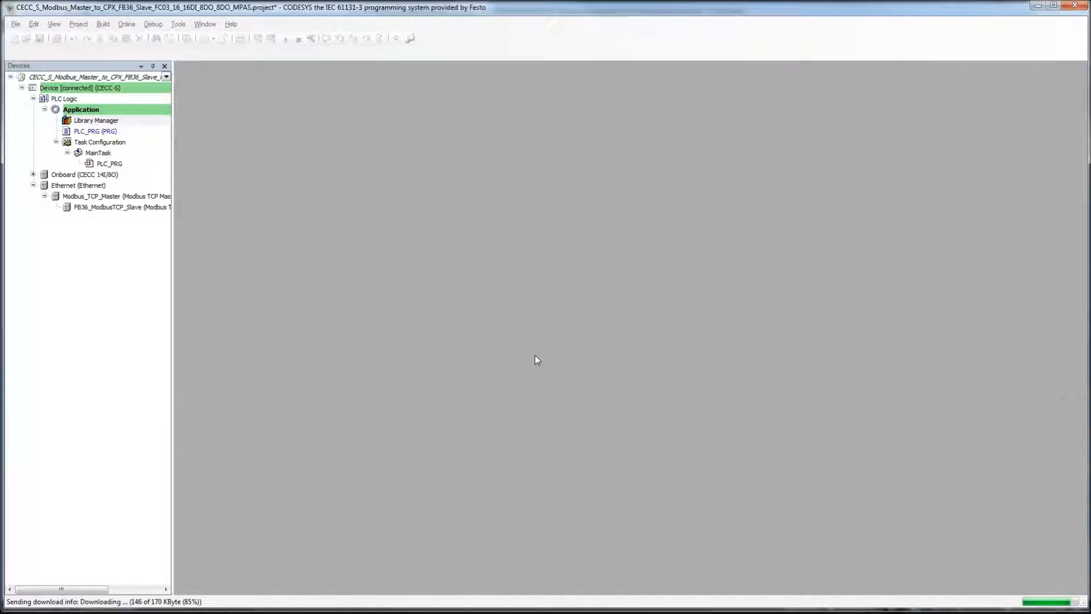
left_click(286, 40)
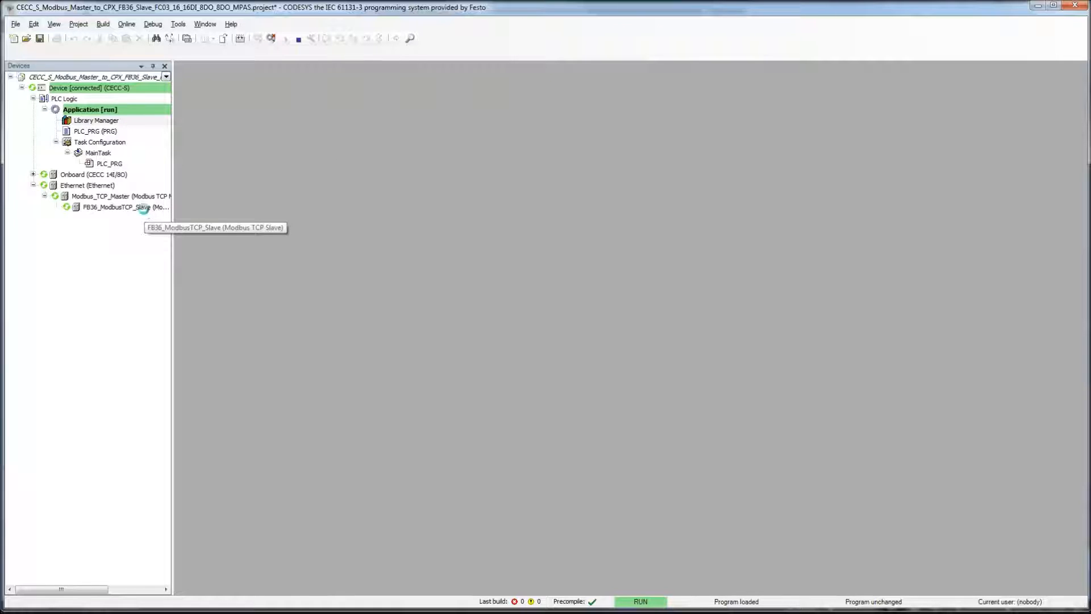
Step: Inspect the live bit values of Slot_01_16DI_Inputs in FB36_ModbusTCP_Slave's I/O mapping, especially Bit8, then collapse them
double_click(145, 208)
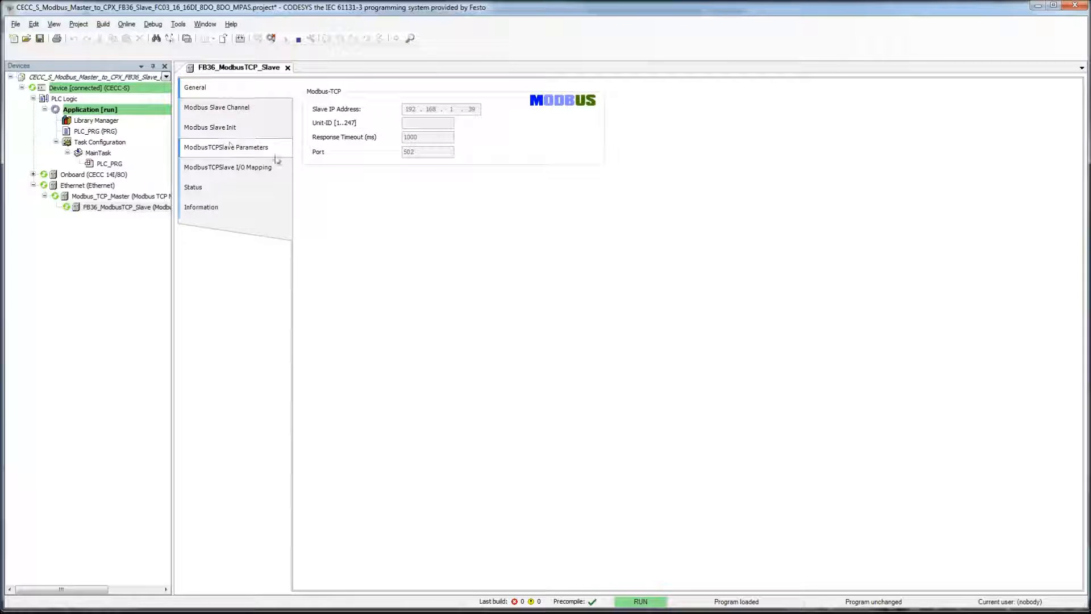
left_click(241, 169)
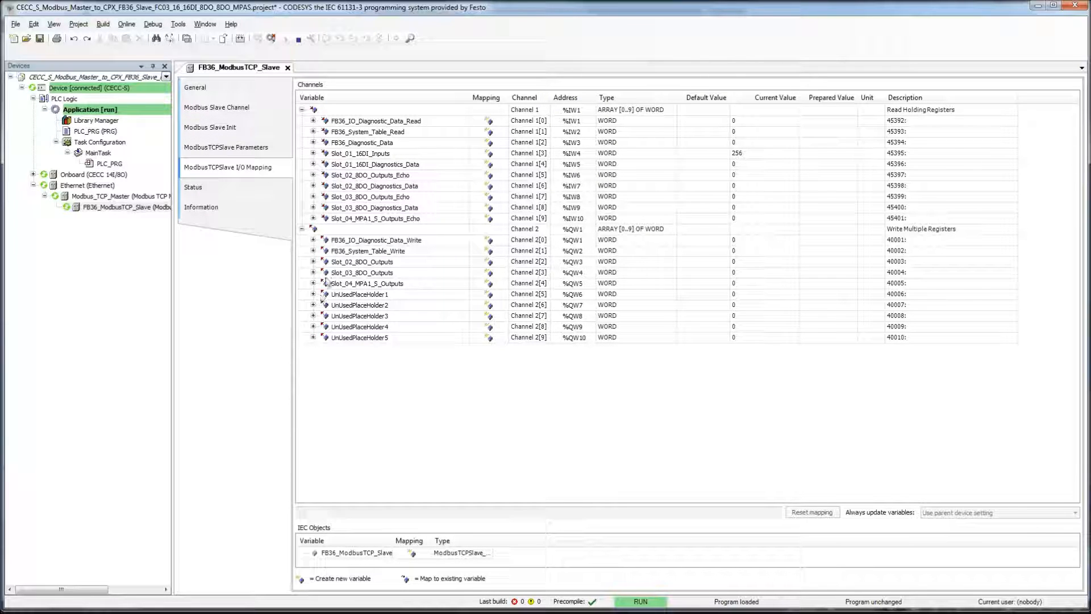
left_click(313, 153)
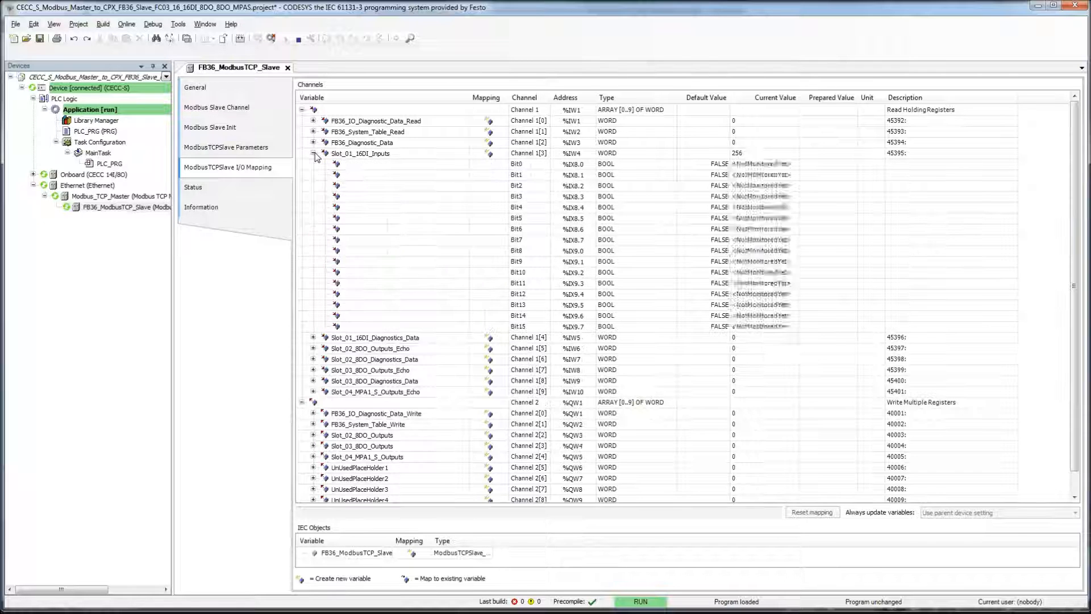
left_click(479, 255)
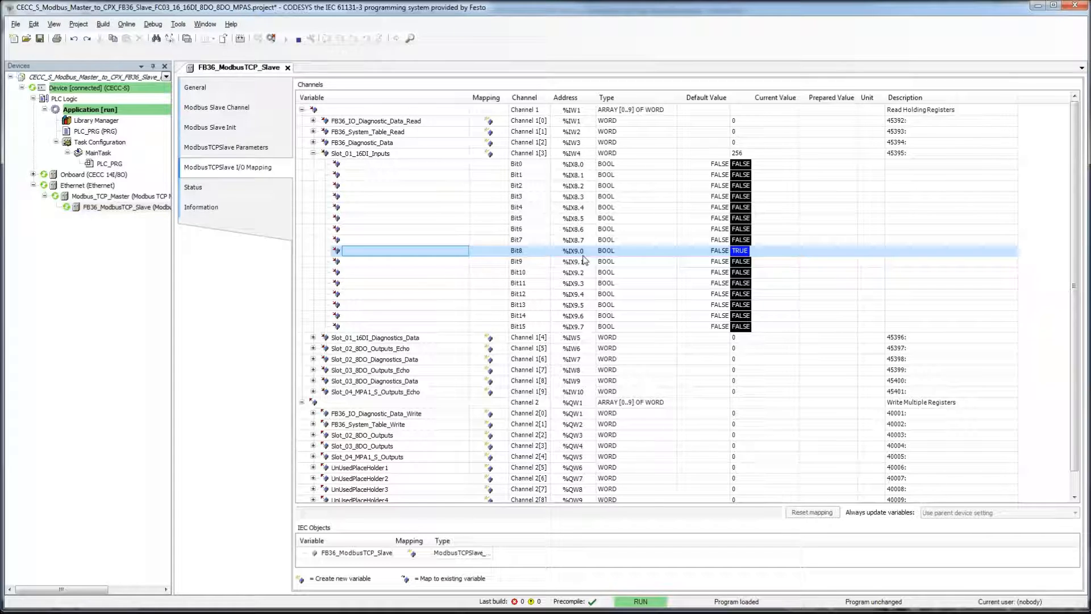
left_click(312, 153)
Step: Compare the Slot_02_8DO_Outputs write register with the Slot_02_8DO_Outputs_Echo read register in the online I/O mapping
left_click(433, 262)
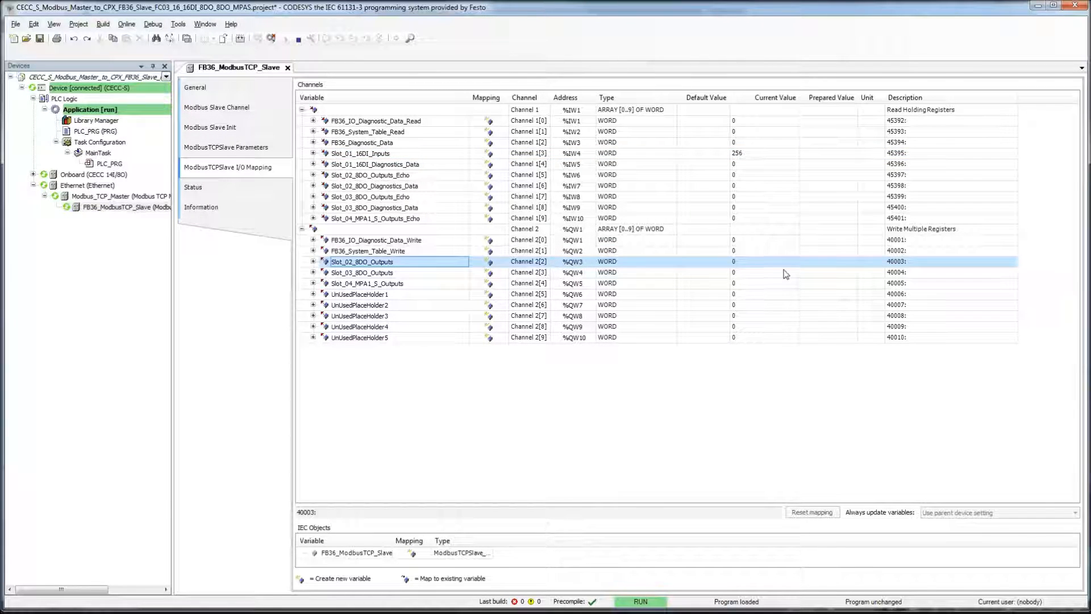
left_click(419, 176)
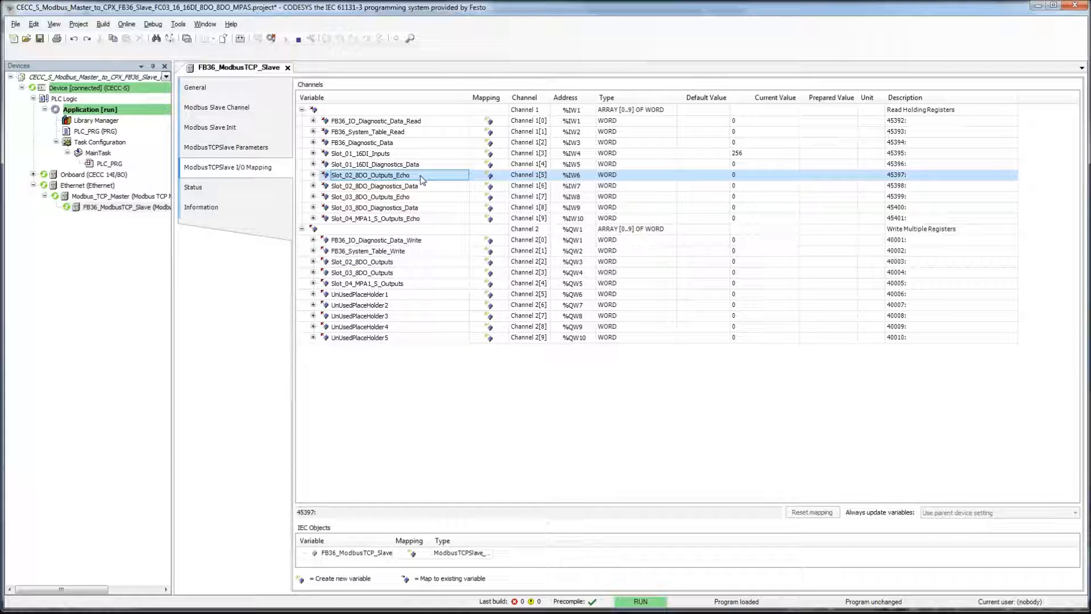
left_click(396, 264)
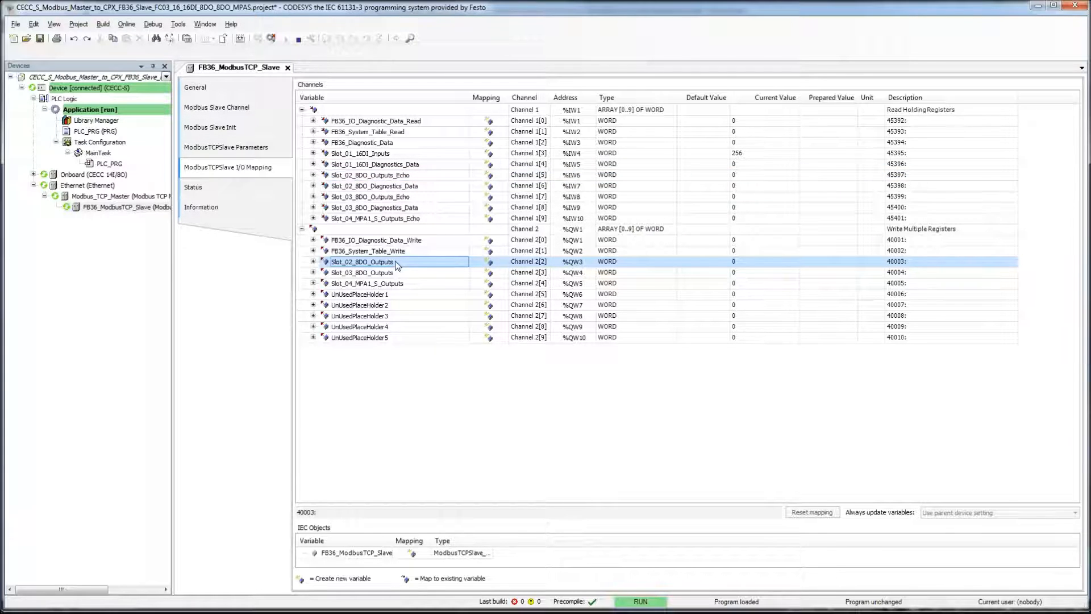
left_click(419, 177)
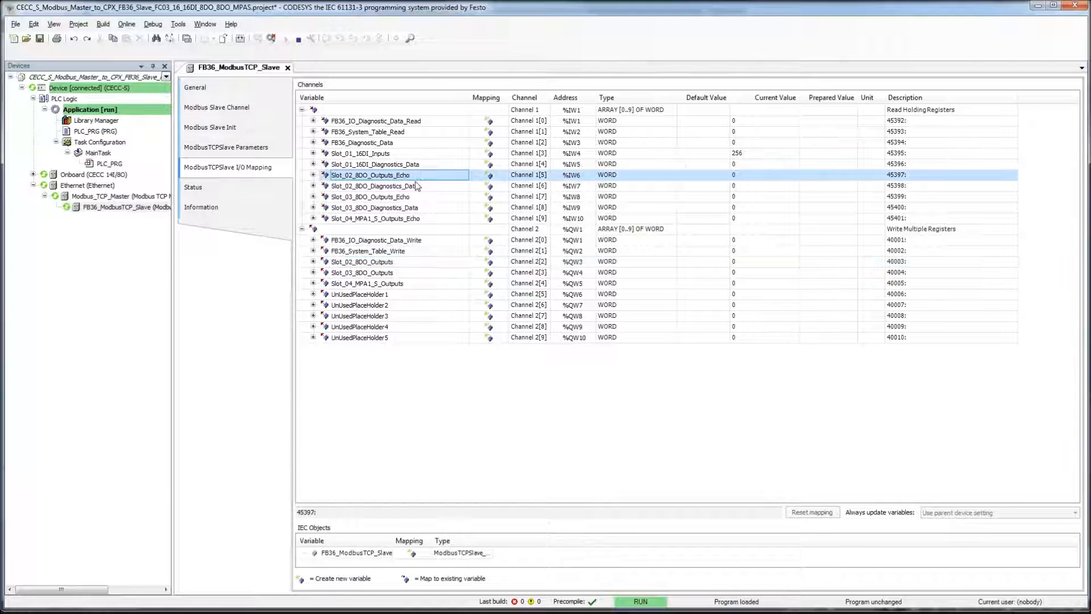
Step: Prepare TRUE for Bit1 of Slot_02_8DO_Outputs in the slave's I/O mapping and write the value to the controller
left_click(401, 264)
left_click(312, 261)
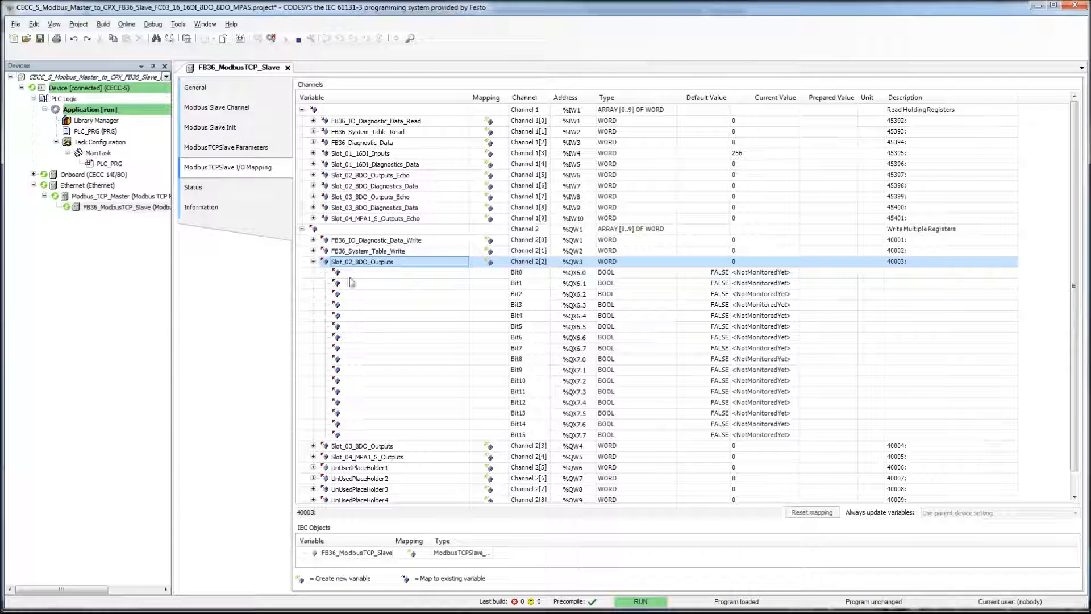
left_click(825, 283)
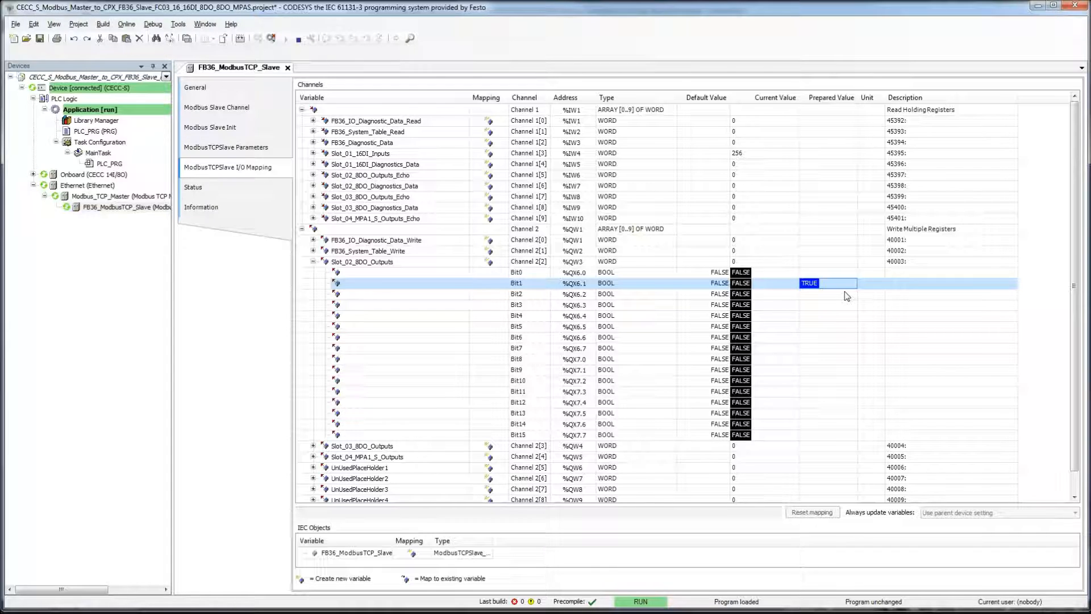
left_click(153, 24)
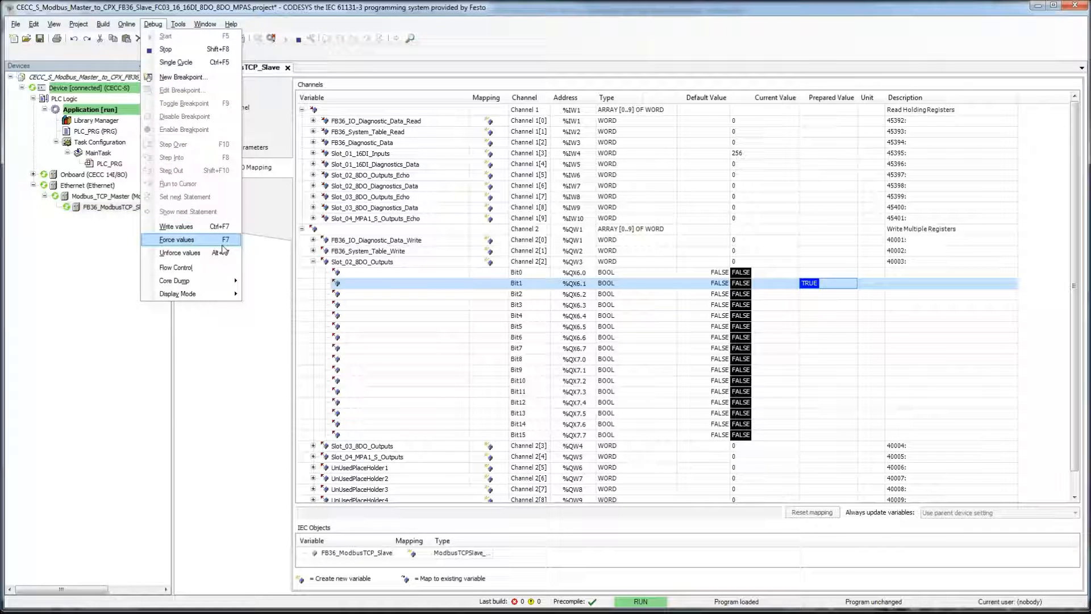
left_click(222, 226)
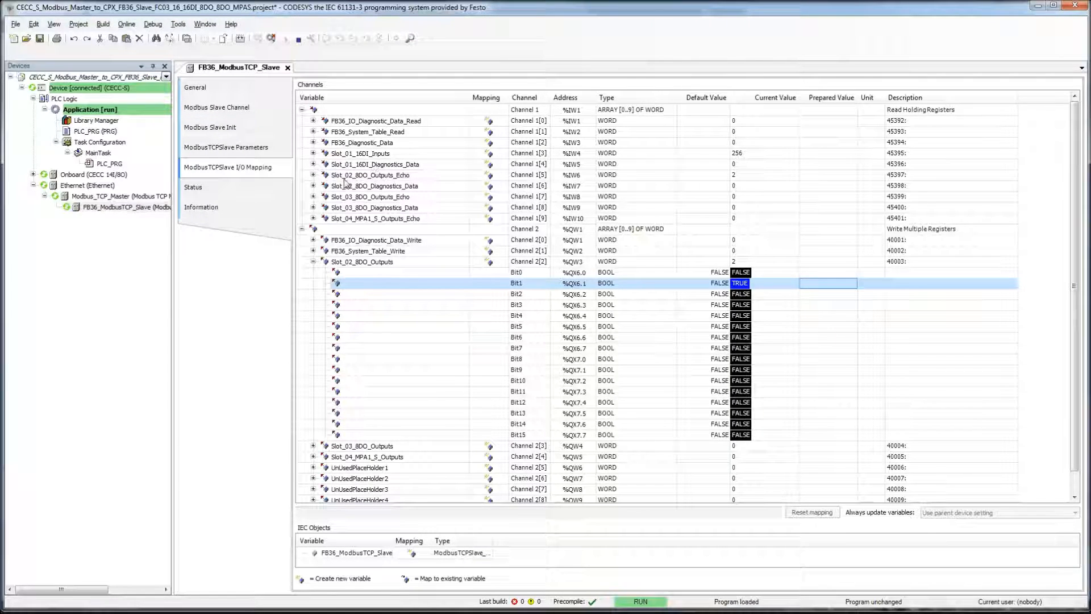
Step: Inspect the individual bits of Slot_02_8DO_Outputs_Echo, then collapse both the echo and Slot_02_8DO_Outputs registers
left_click(314, 175)
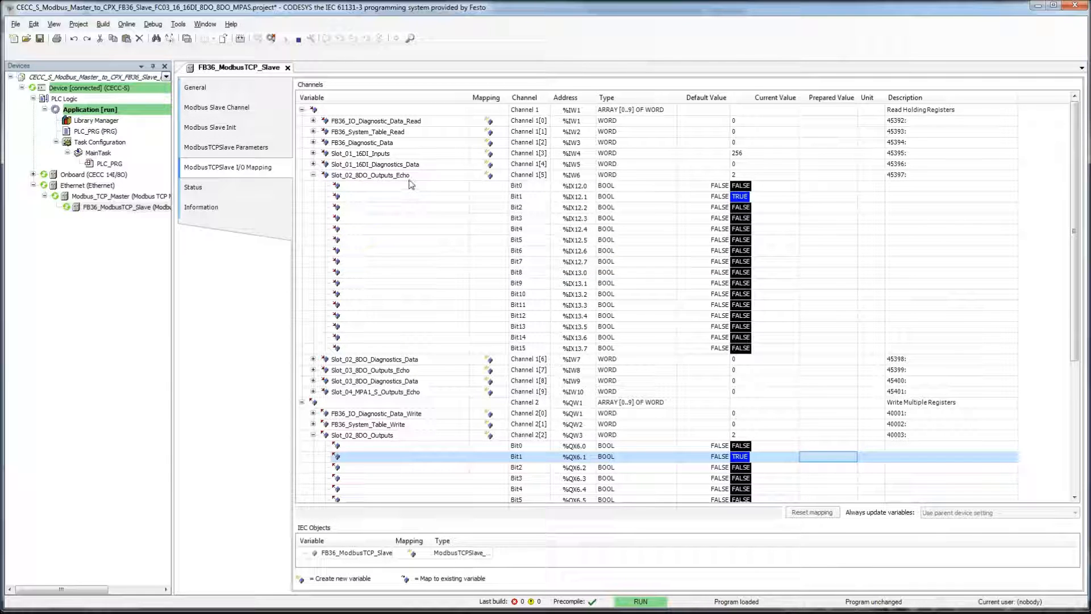
left_click(313, 175)
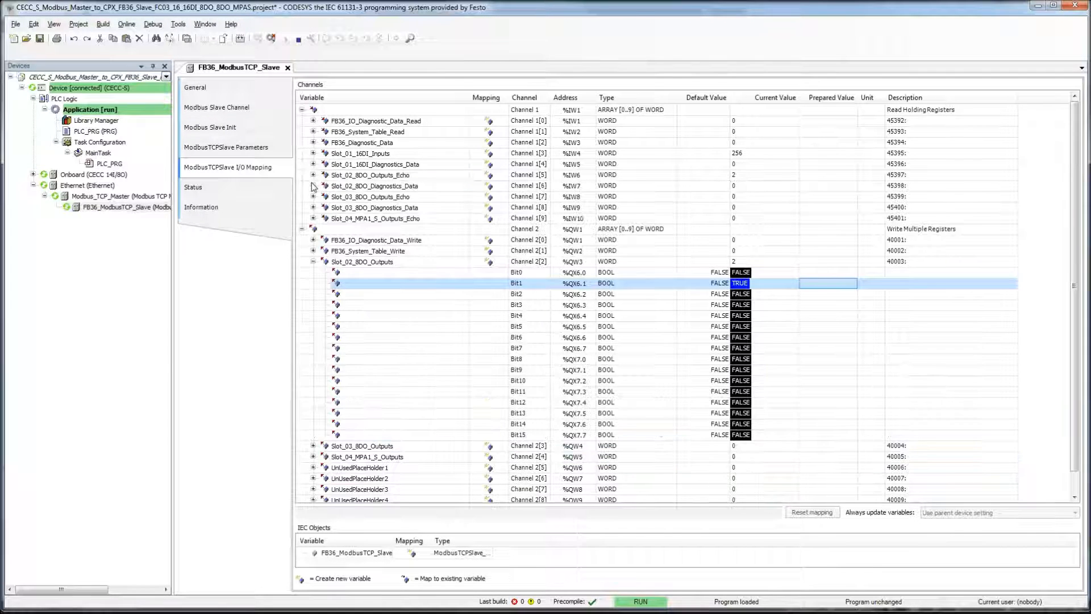
left_click(313, 262)
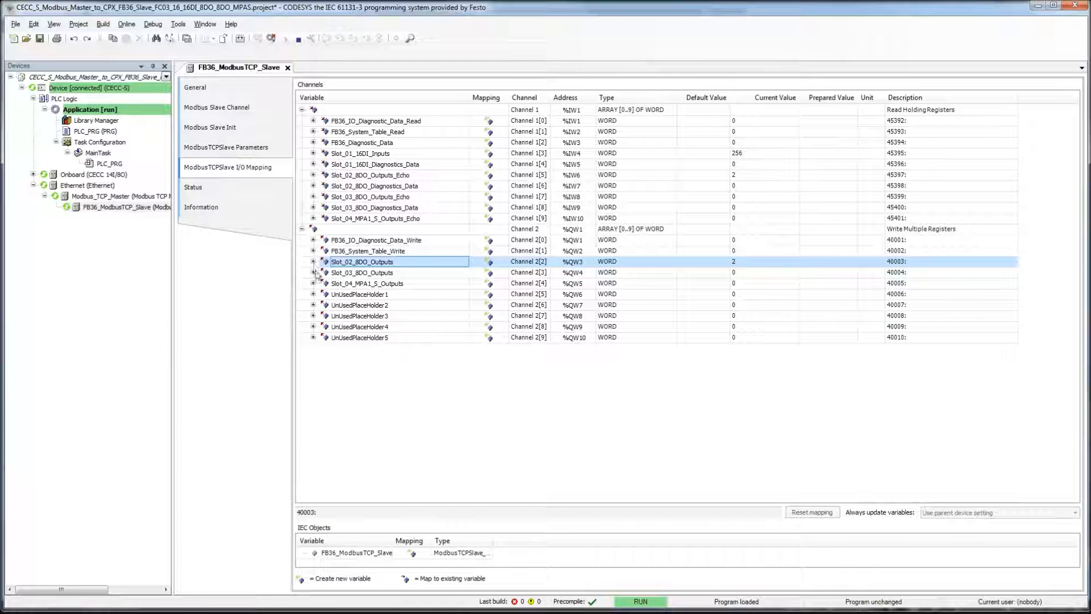
Step: Write TRUE to Bit6 of Slot_03_8DO_Outputs, check the Slot_03_8DO_Outputs_Echo register, and collapse the output bits
left_click(313, 272)
left_click(822, 348)
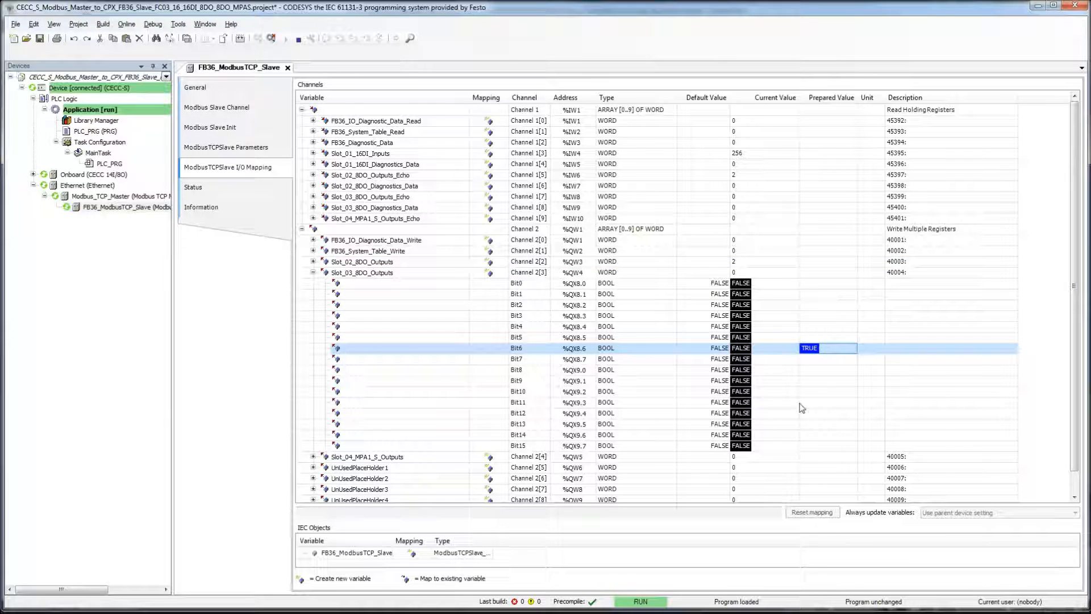
key("ctrl+F7")
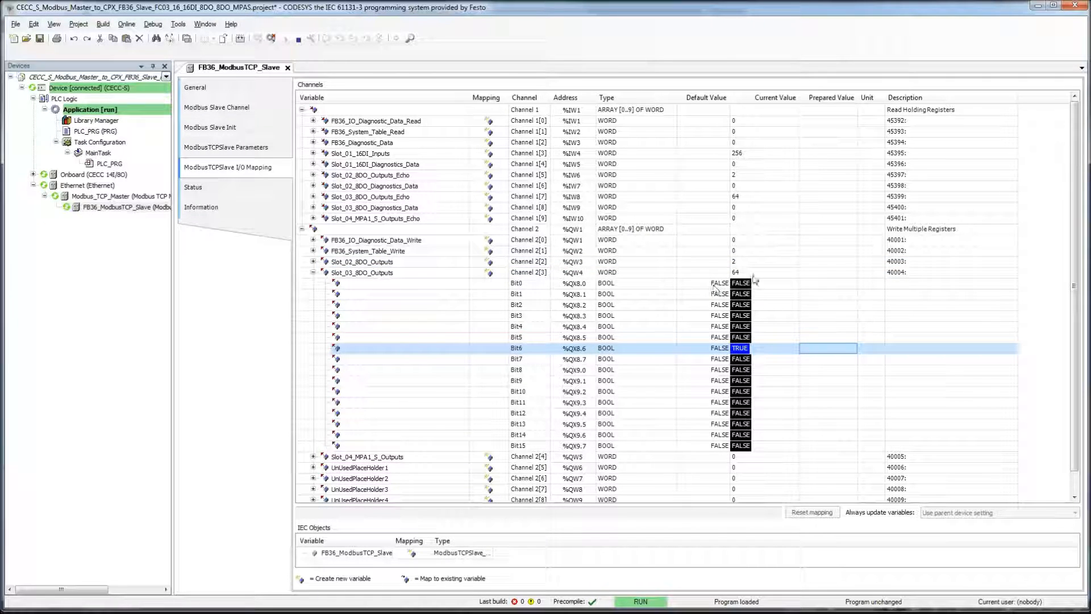
left_click(439, 199)
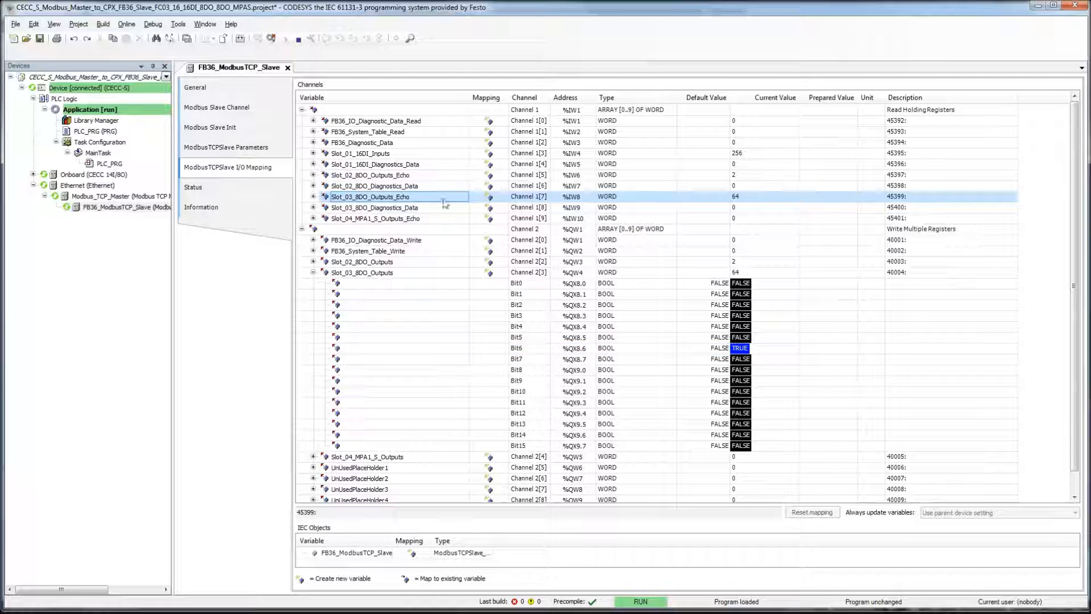
left_click(312, 273)
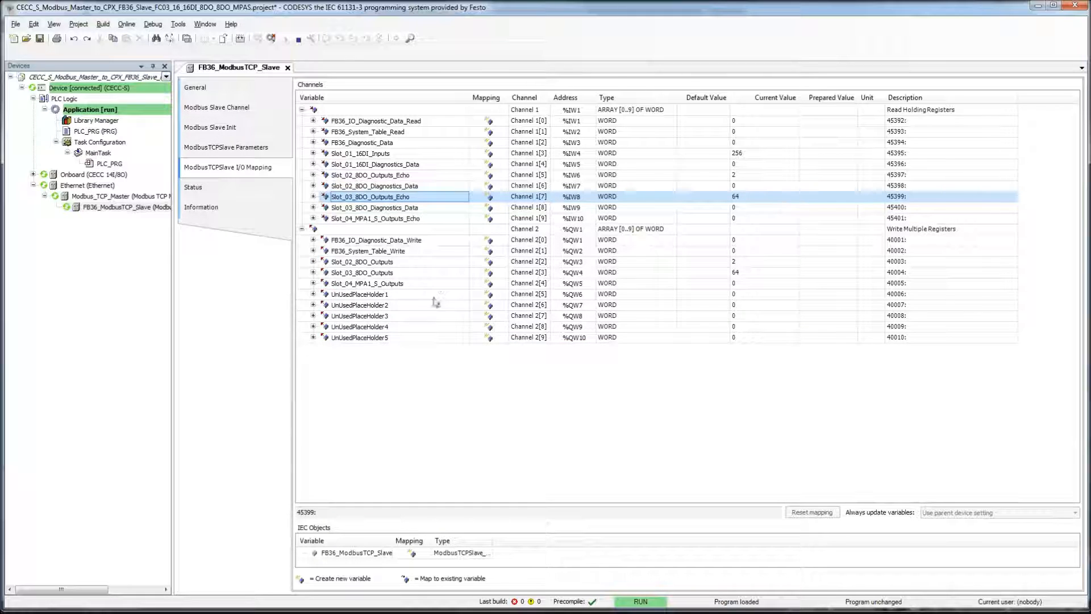
Step: Write TRUE to Bit2 of Slot_04_MPA1_S_Outputs, compare it with Slot_04_MPA1_S_Outputs_Echo, and collapse the output bits
left_click(313, 283)
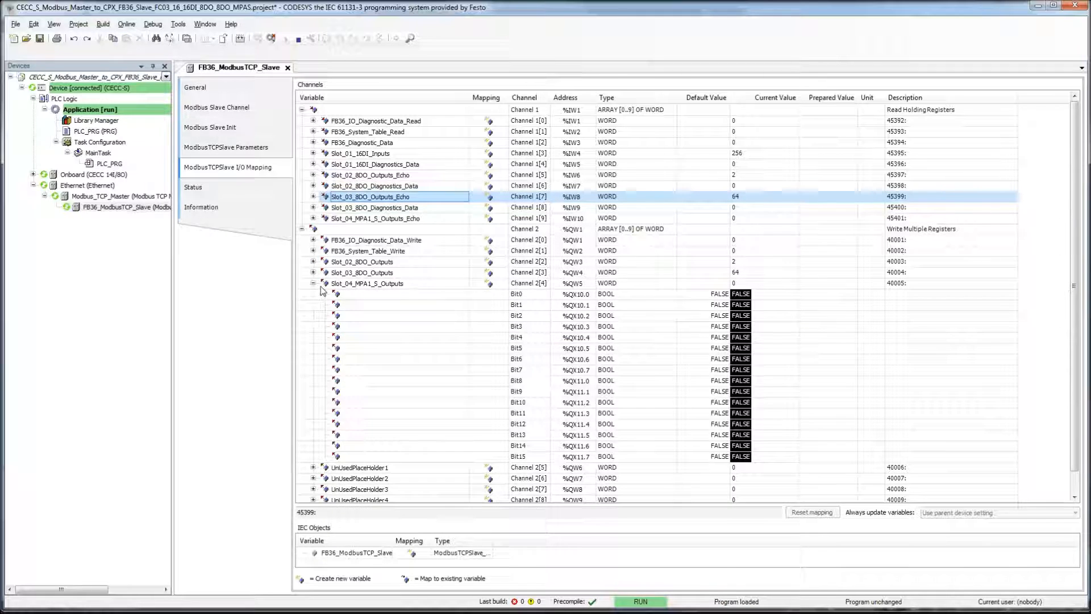
left_click(836, 316)
key("ctrl+F7")
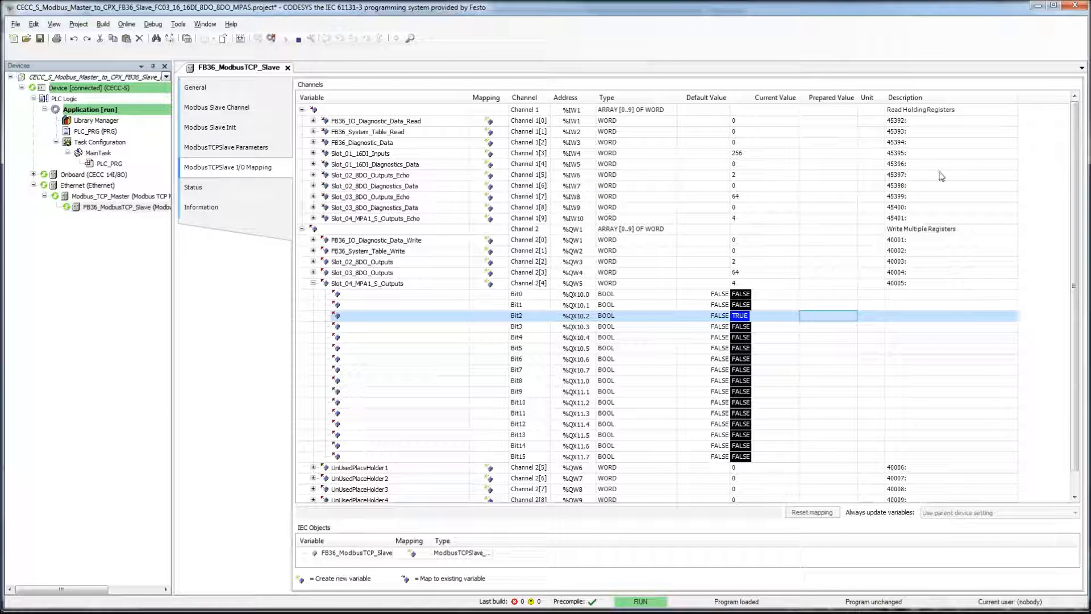
left_click(748, 287)
left_click(758, 220)
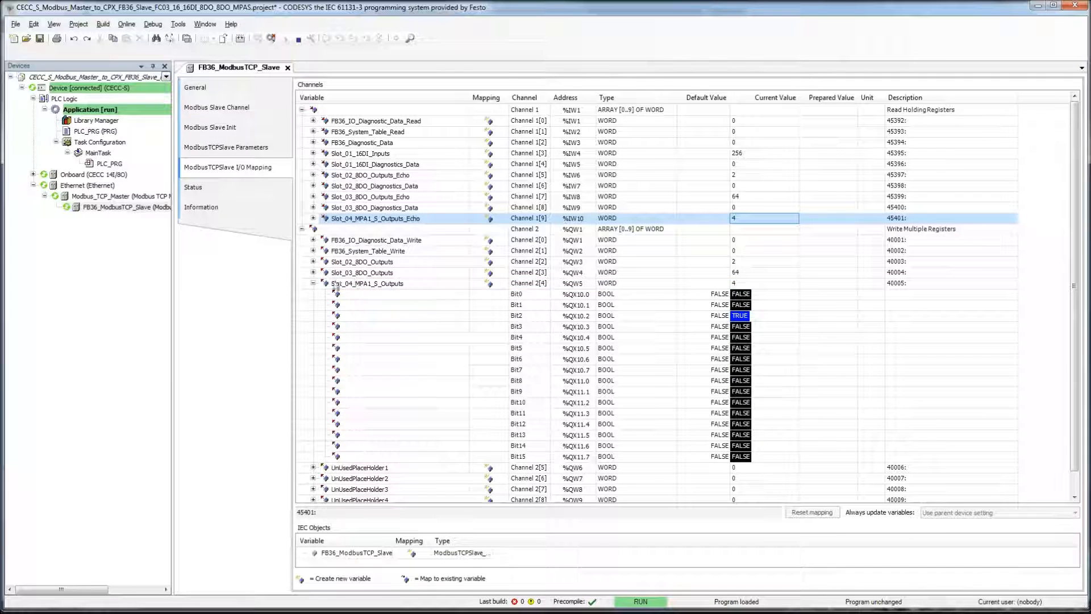
left_click(313, 283)
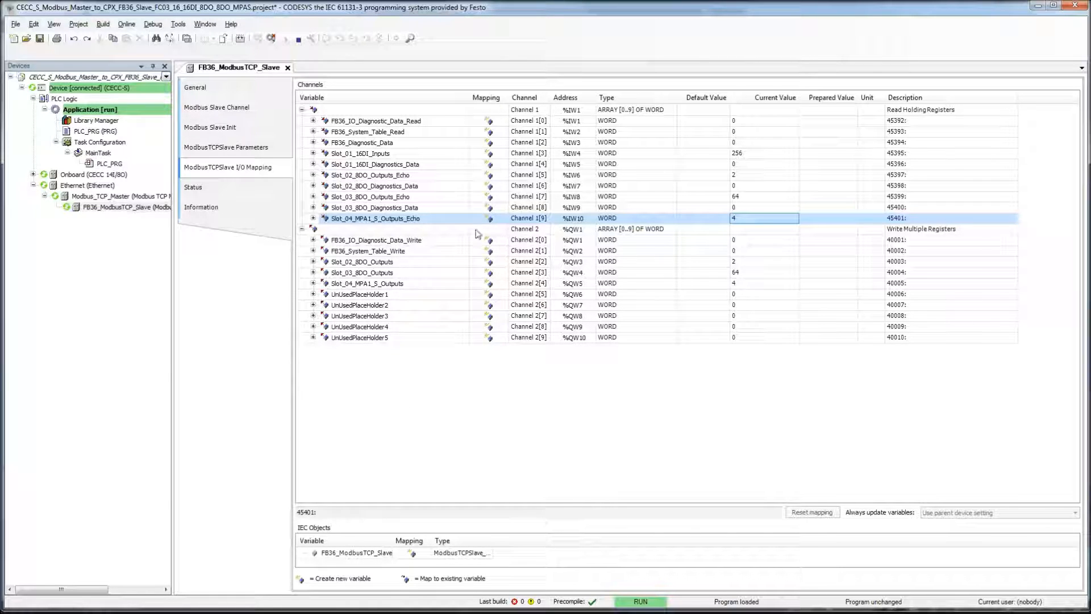
Step: Review the slave's Modbus channel definitions, especially Channel 1's access type, read offset and length
left_click(218, 107)
left_click(378, 105)
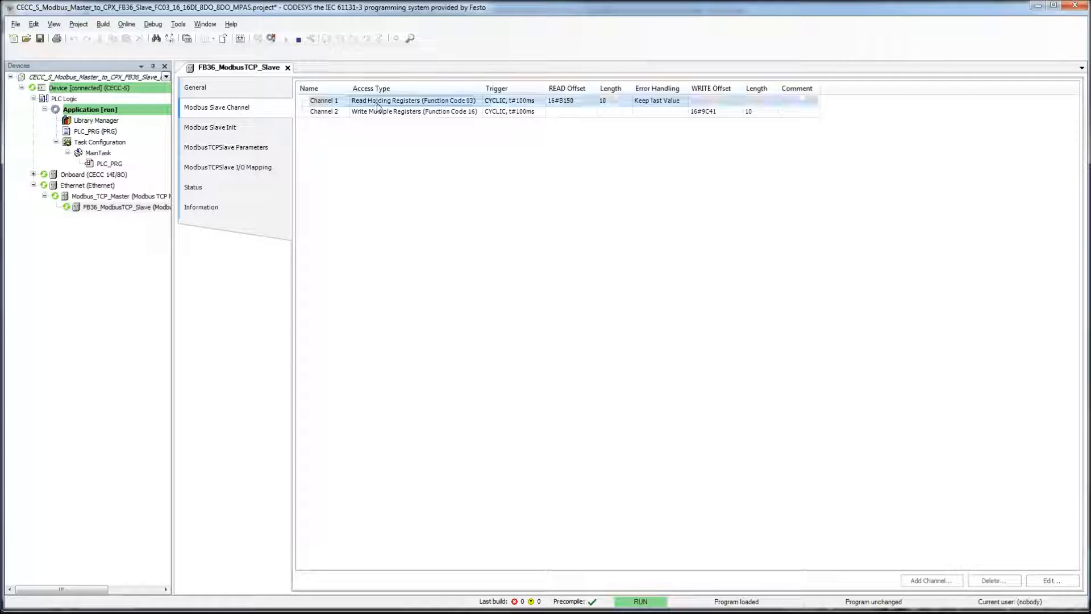
left_click(723, 103)
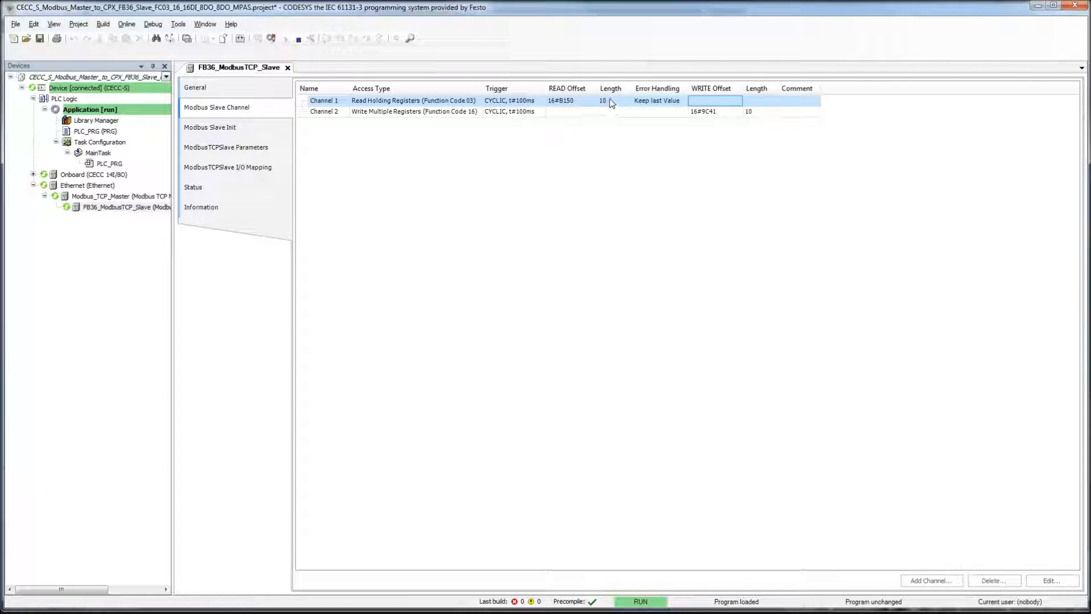
Step: Return to the slave's I/O mapping and review the unused placeholder registers UnUsedPlaceHolder1 to UnUsedPlaceHolder5 in Channel 2
left_click(252, 170)
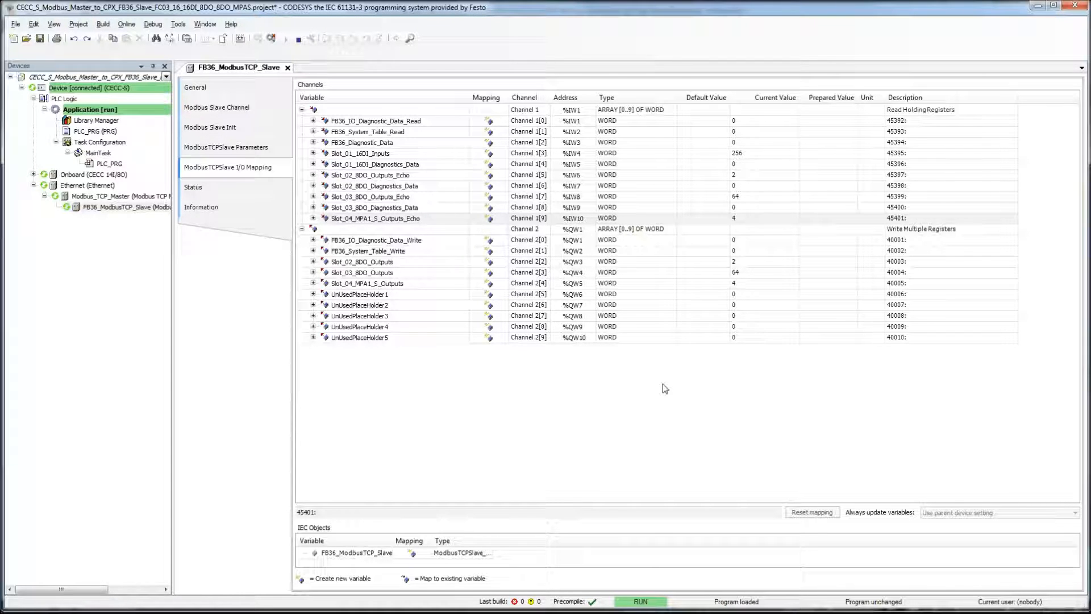
left_click(413, 296)
left_click(401, 316)
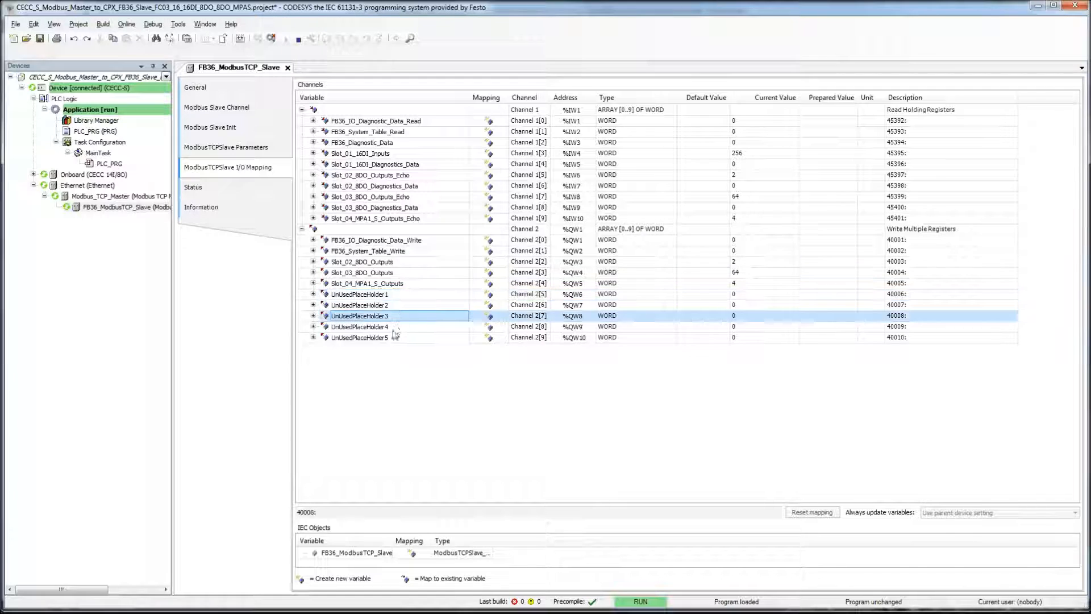
left_click(393, 338)
left_click(401, 305)
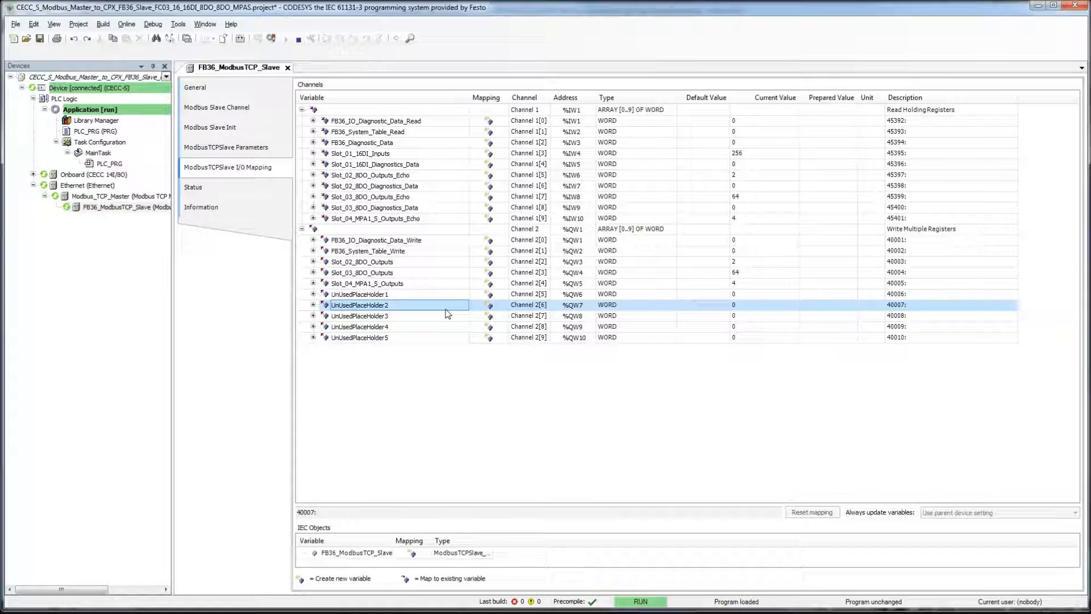
left_click(409, 367)
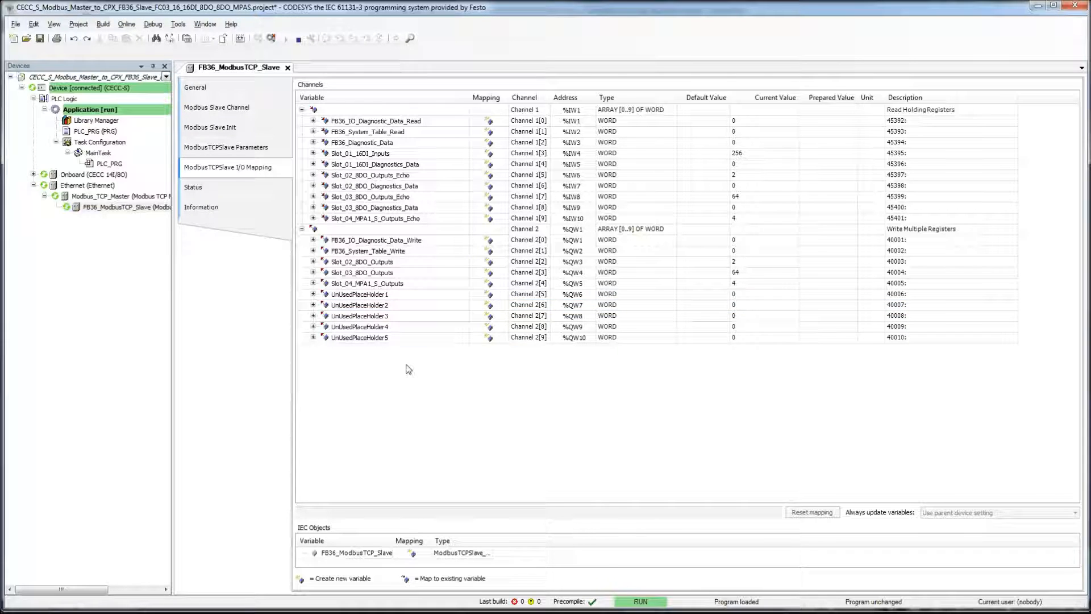